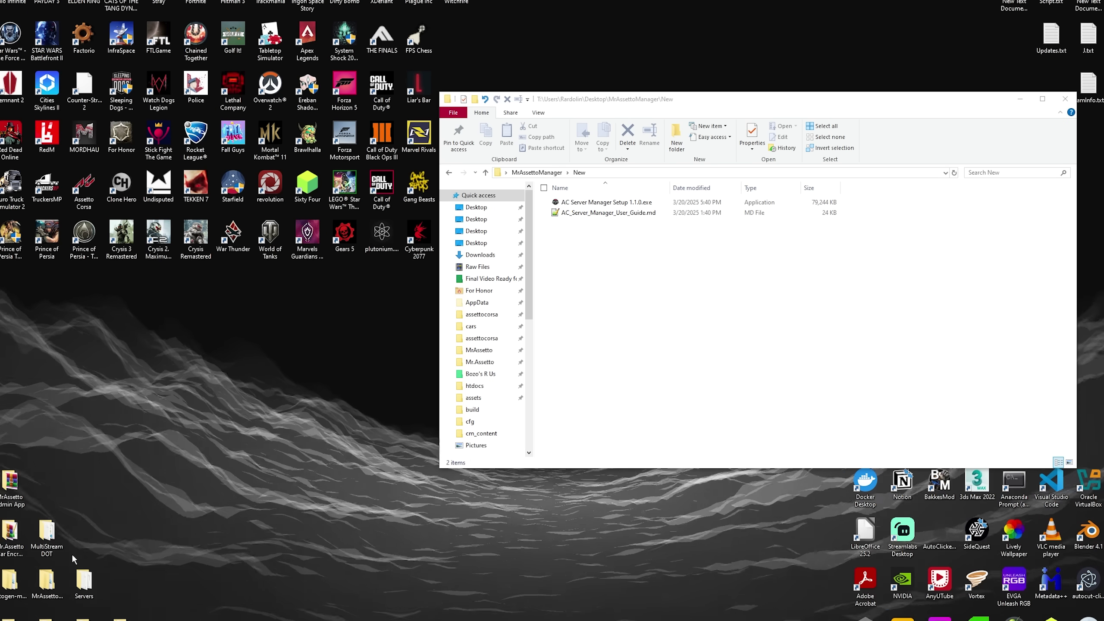
- Open the MrAssettoManager OLD folder and try the old jar, VBS script and launcher, dismissing each error
double_click(60, 578)
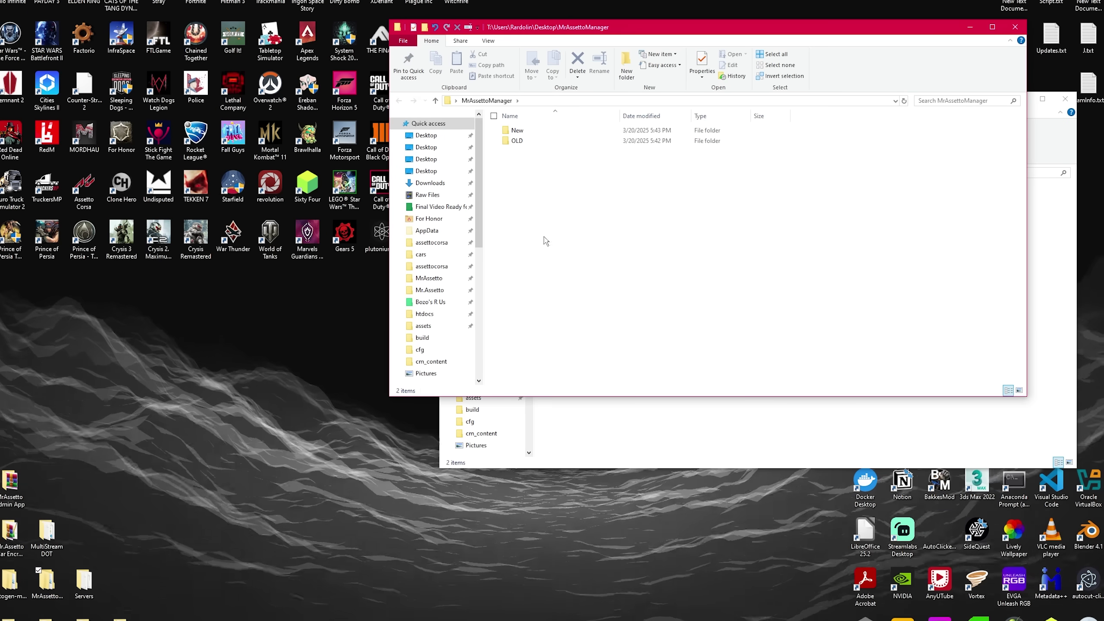
double_click(543, 141)
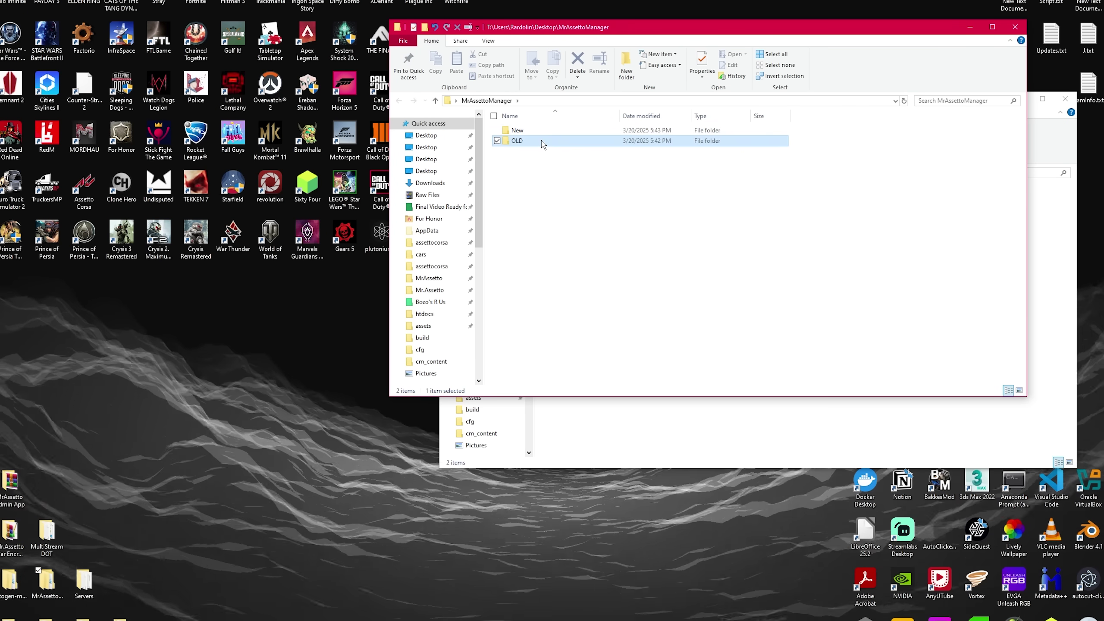
drag(565, 144, 112, 169)
double_click(85, 207)
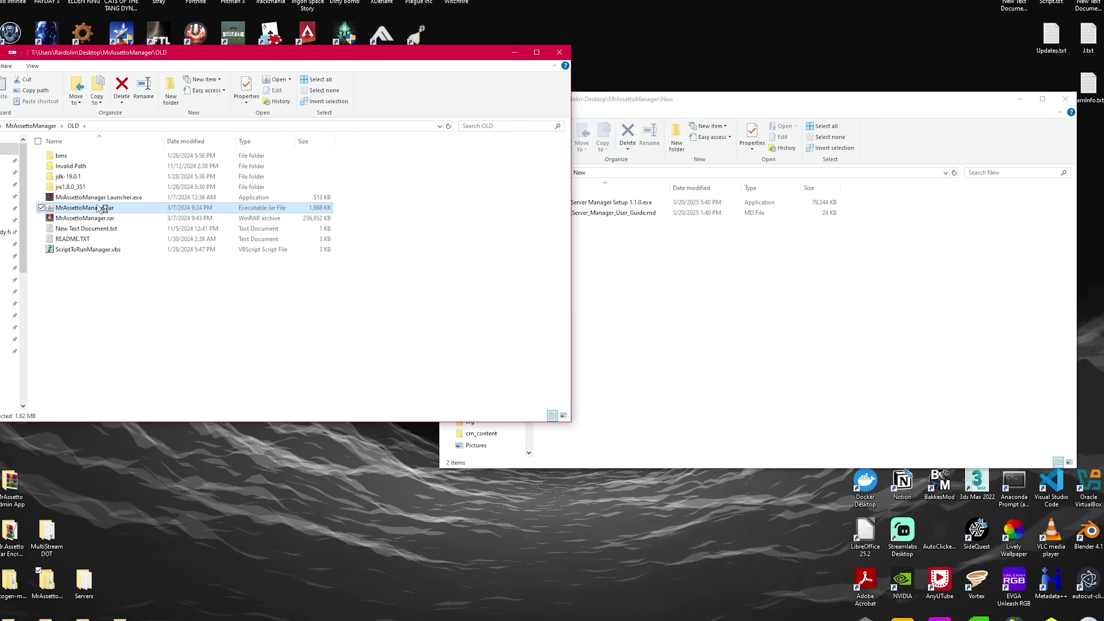
key(Return)
double_click(85, 249)
key(Return)
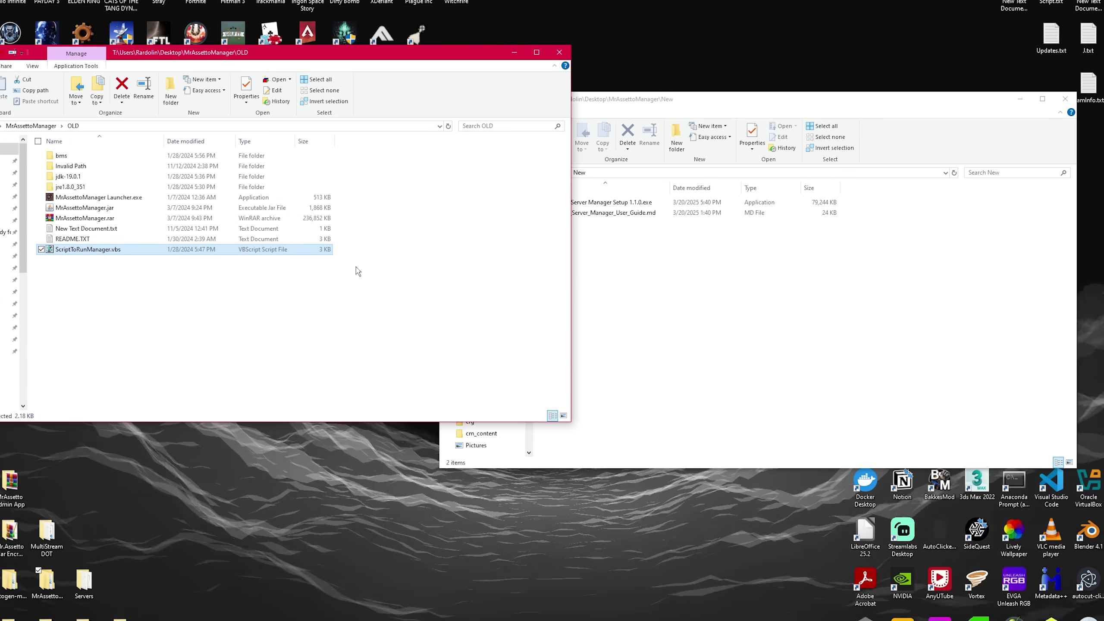
double_click(261, 197)
key(Return)
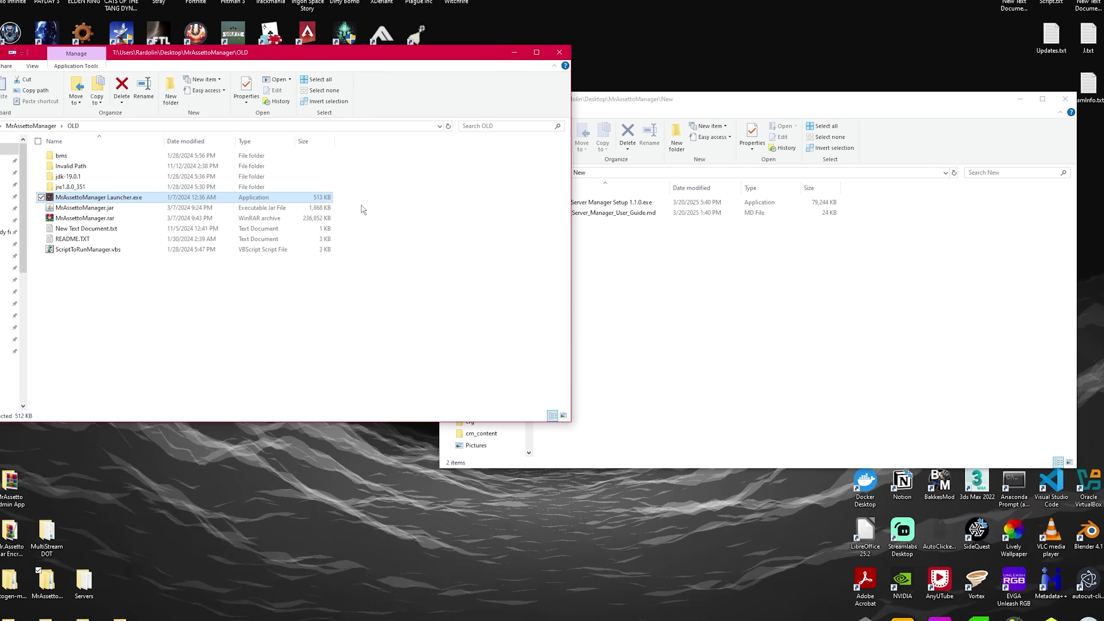
- Try opening MrAssettoManager.jar with another program, then close the OLD folder window
click(82, 208)
right_click(81, 208)
mouse_move(173, 281)
click(291, 315)
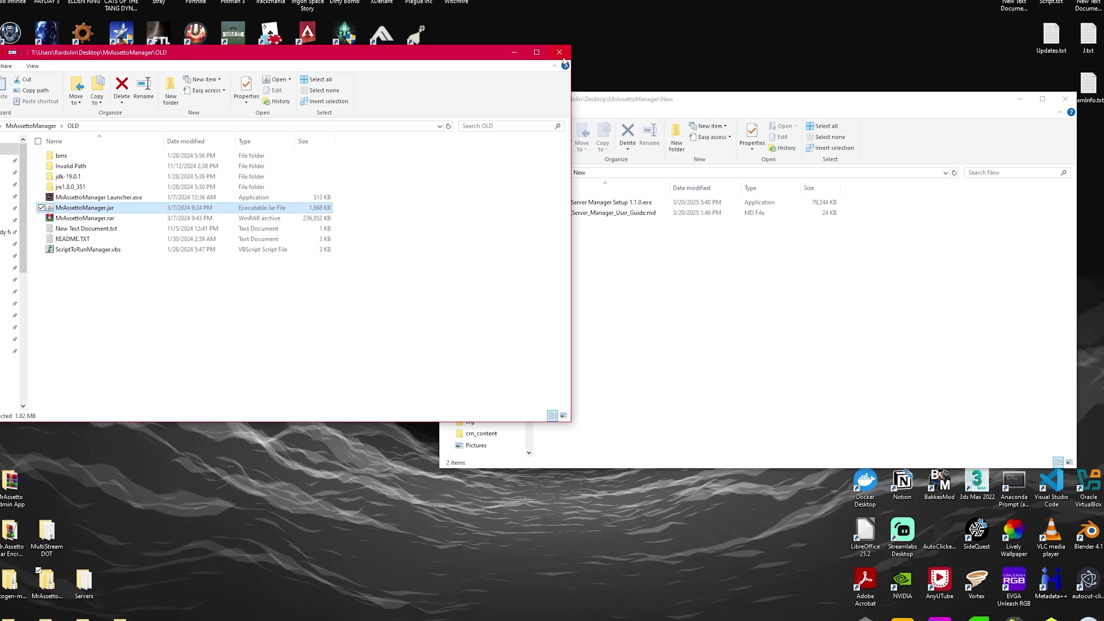
key(ctrl+w)
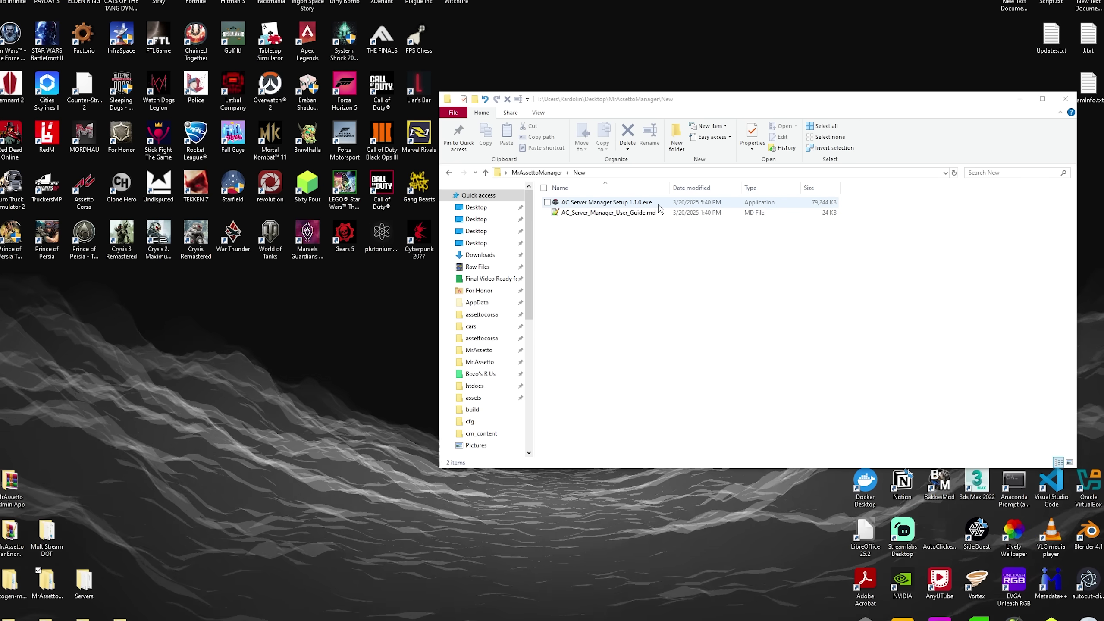
- Inspect AC Server Manager Setup 1.1.0.exe's Details properties, then run the installer
click(644, 203)
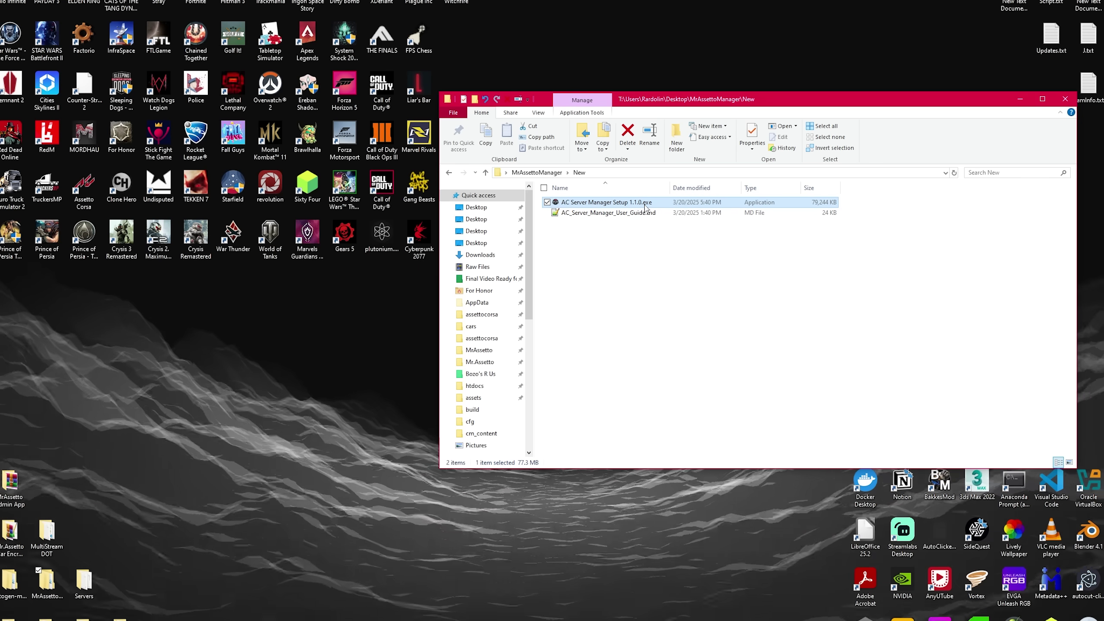
click(747, 140)
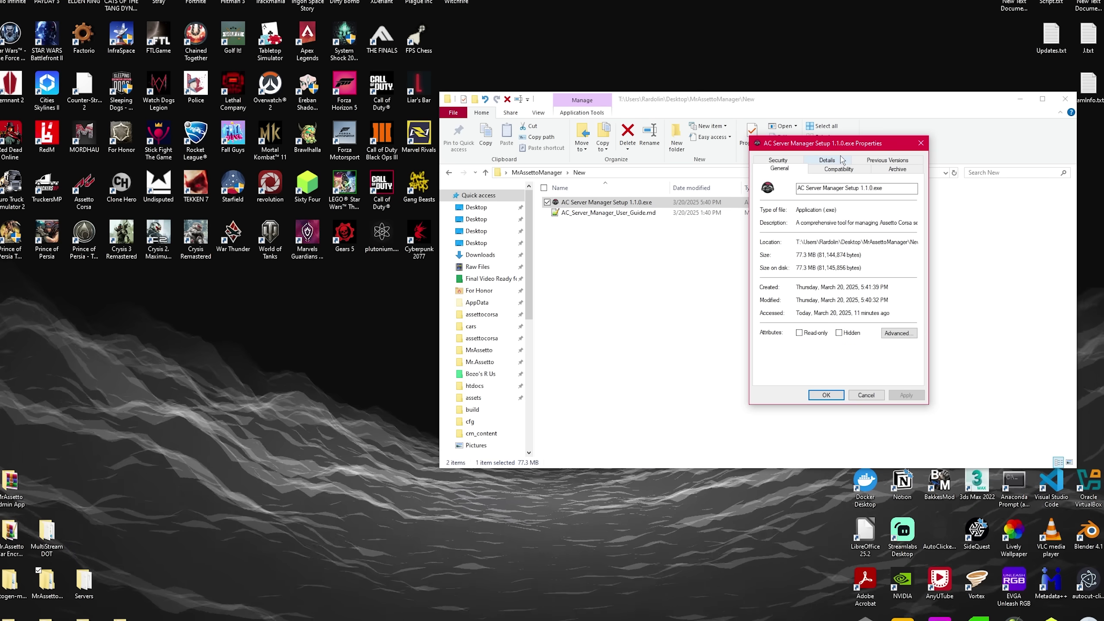
click(826, 168)
click(852, 252)
click(854, 325)
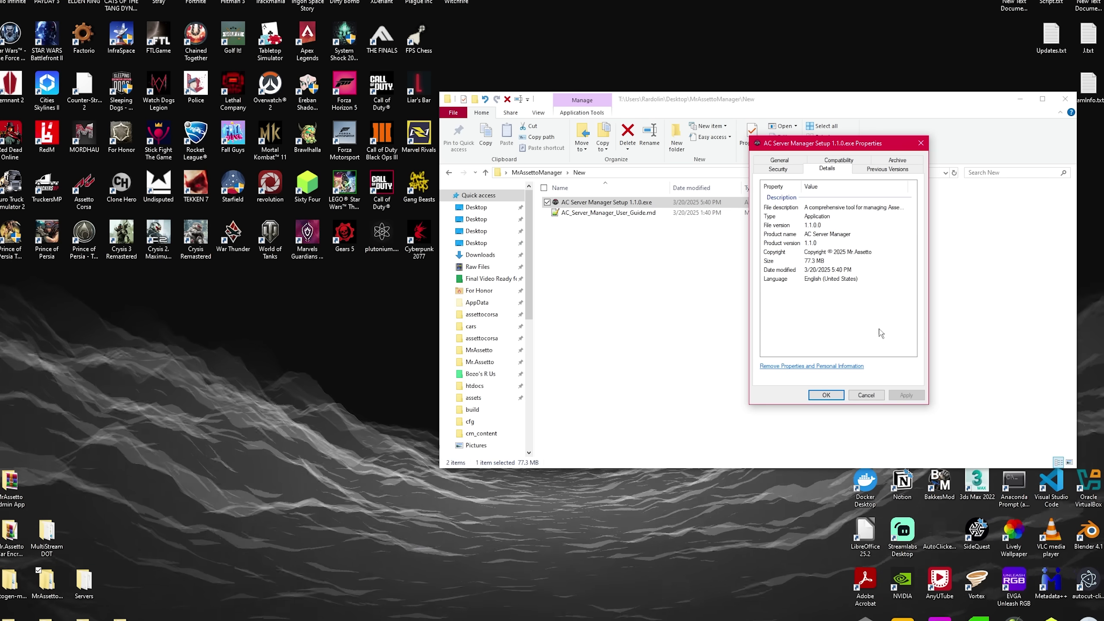
click(856, 396)
right_click(614, 204)
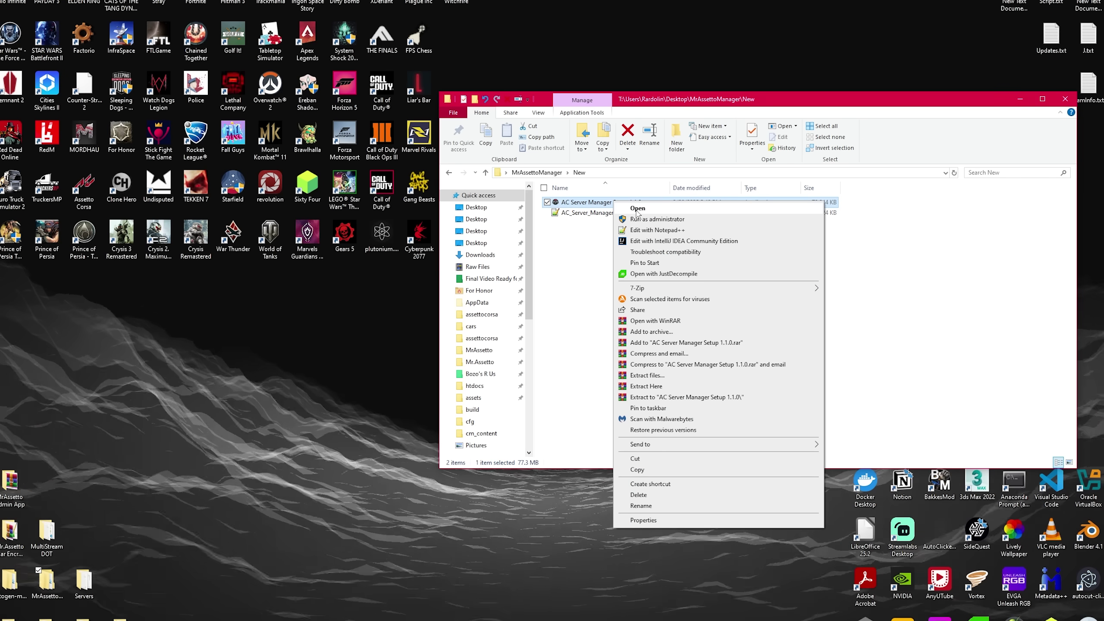
click(638, 209)
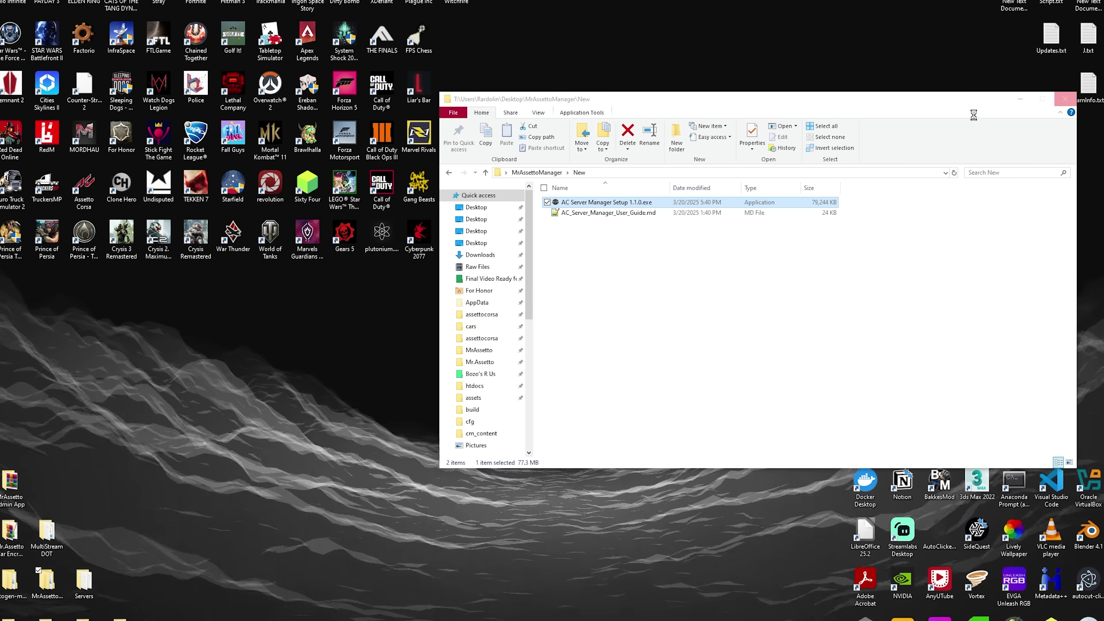
- Close the AC Server Manager window that opened over the folder
click(1002, 106)
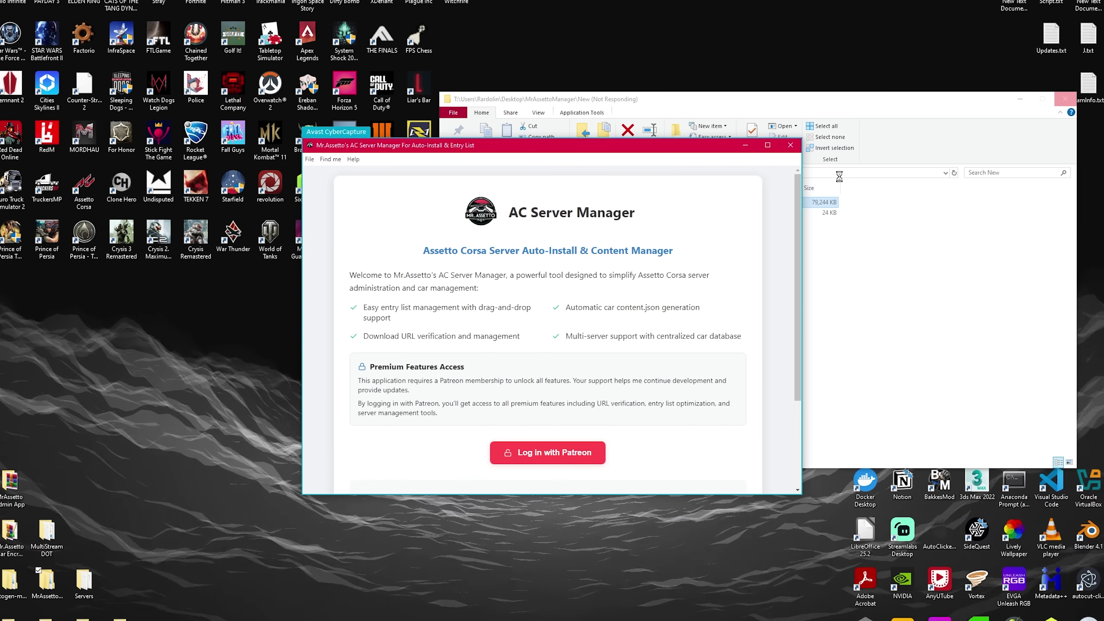
click(790, 145)
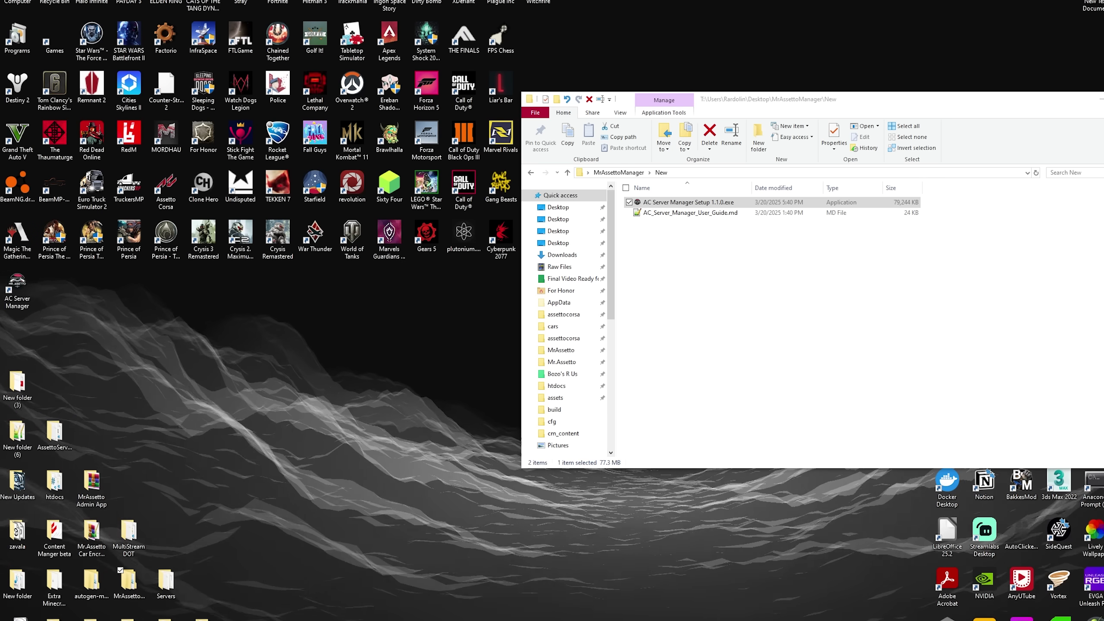
click(648, 244)
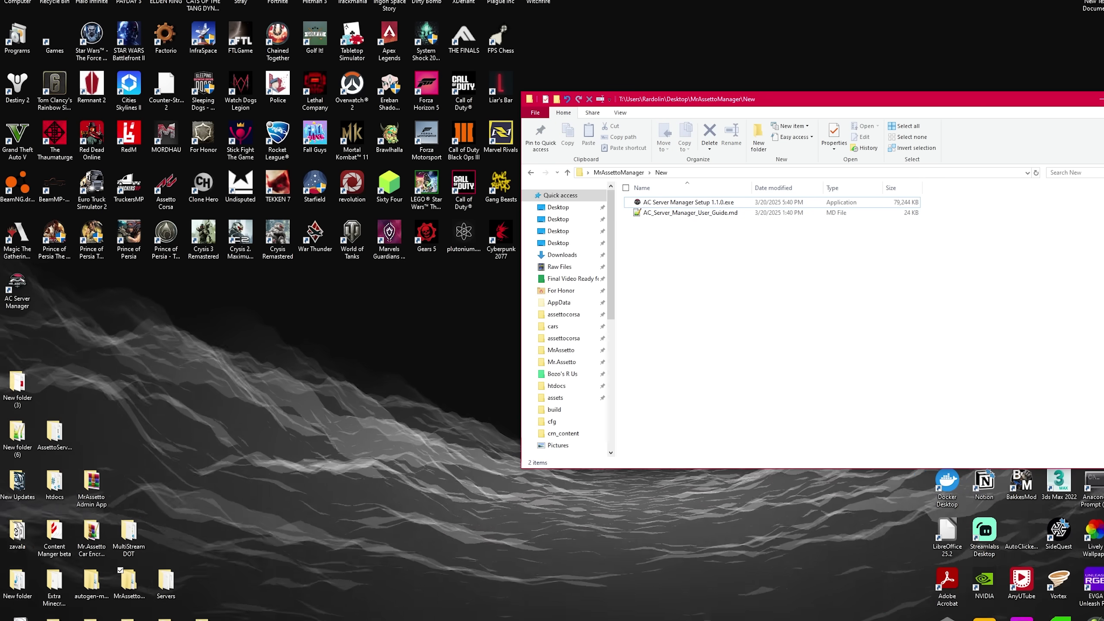
- Move the AC Server Manager desktop shortcut into the top icon row and launch it
click(1101, 98)
drag(18, 289, 537, 39)
right_click(537, 40)
click(573, 36)
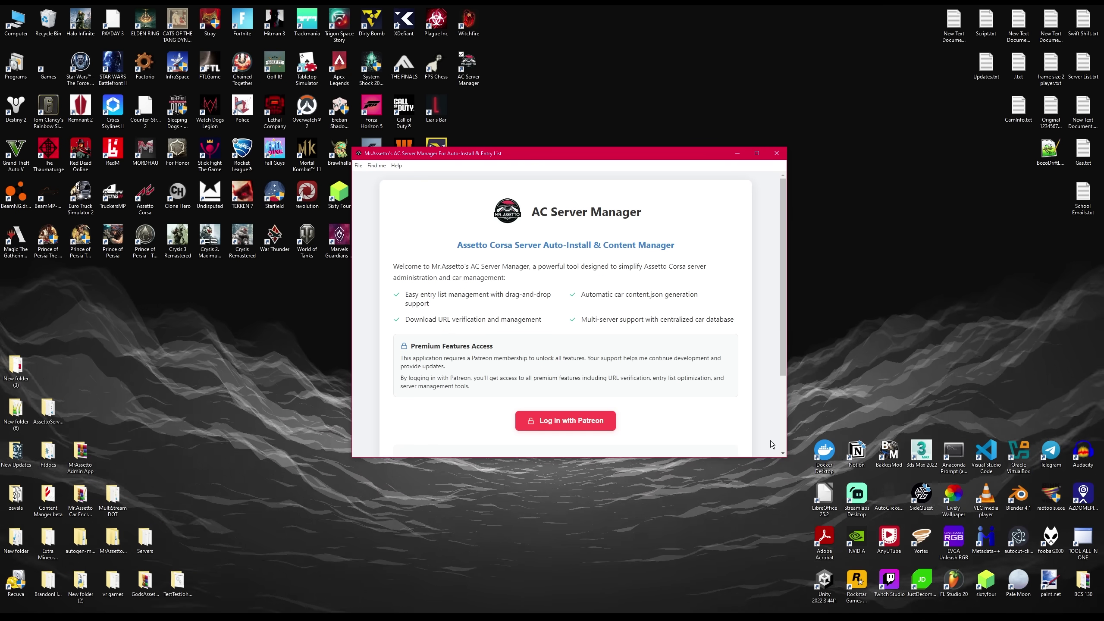
- Enlarge the AC Server Manager window, move it to the right, and log in with Patreon
drag(785, 456, 820, 602)
drag(481, 158, 749, 159)
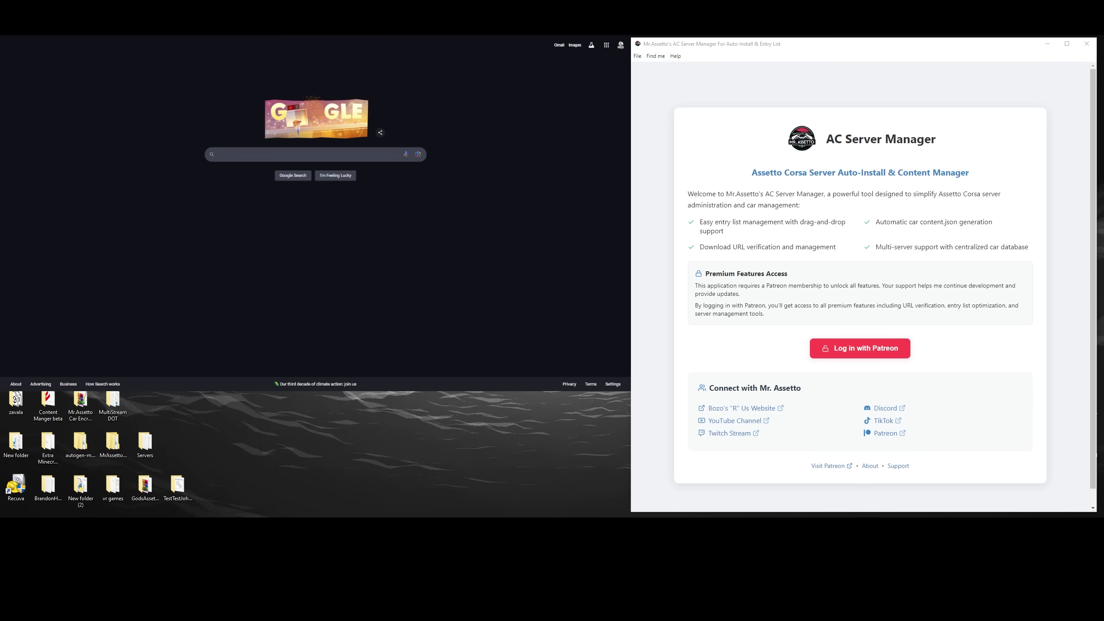
click(859, 354)
click(859, 354)
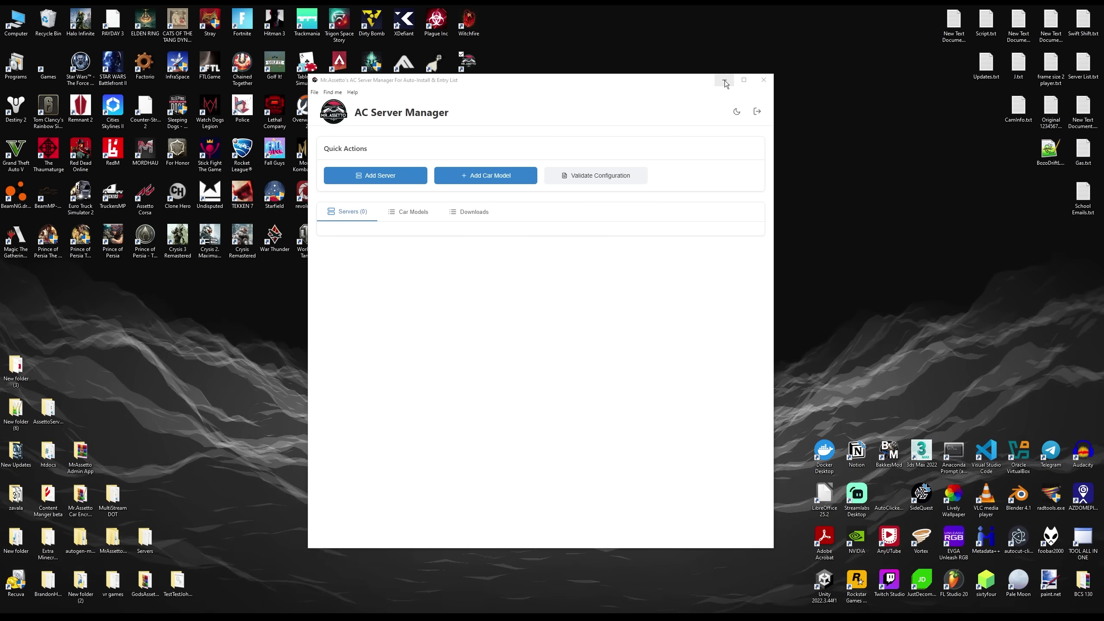
- Maximize AC Server Manager and look through the Car Models and Downloads lists
click(743, 80)
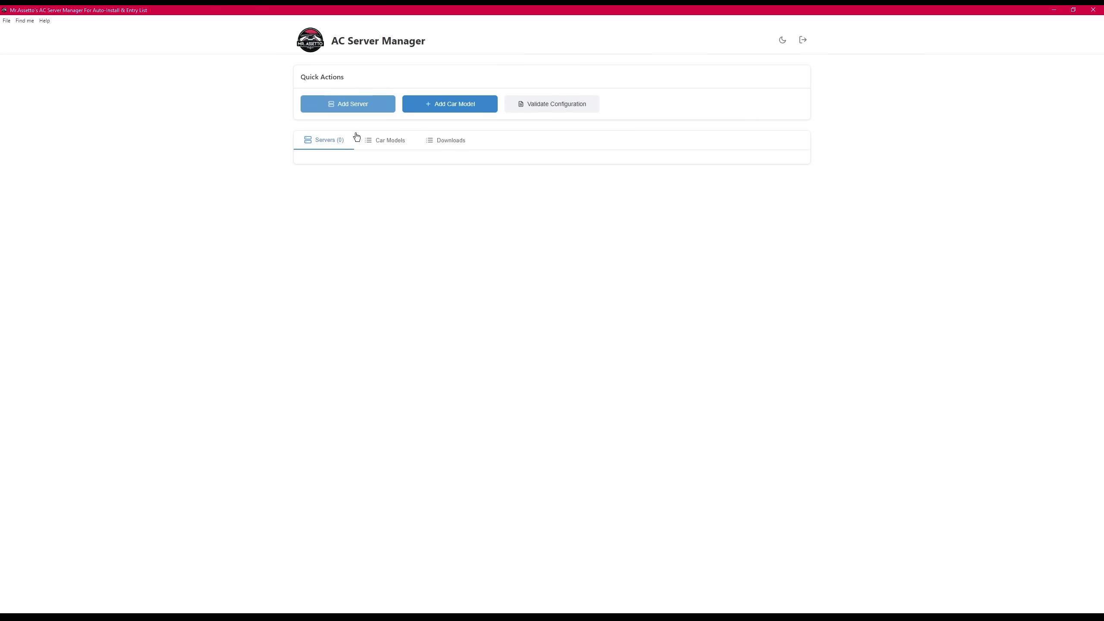
click(391, 141)
click(428, 141)
click(344, 142)
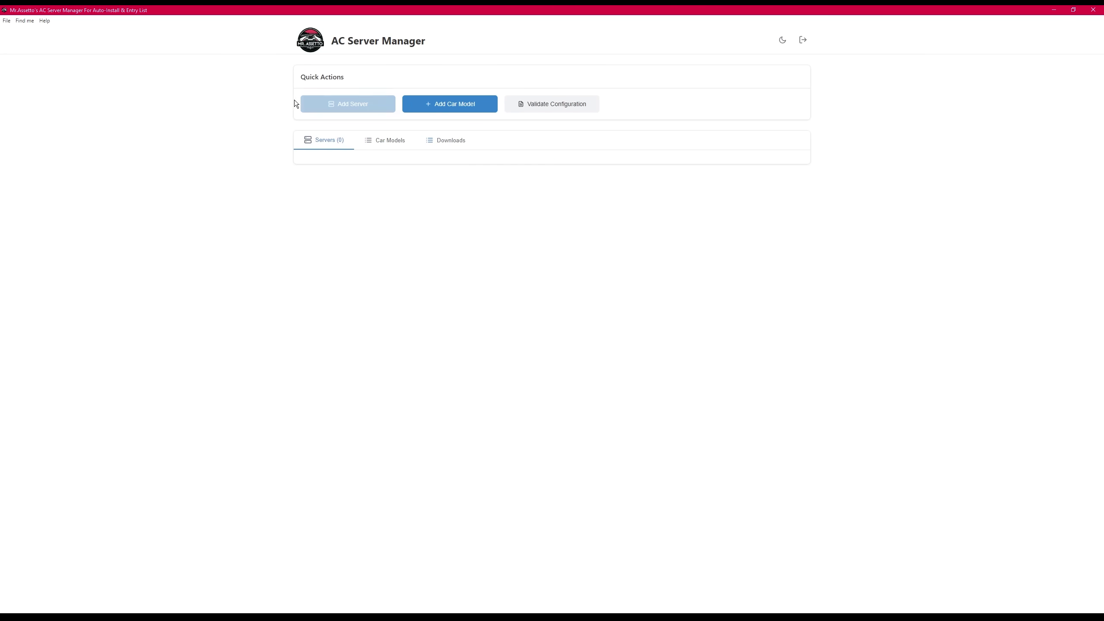
- Queue all 19 Drifting Servers folders in the Add New Server(s) dialog
click(350, 110)
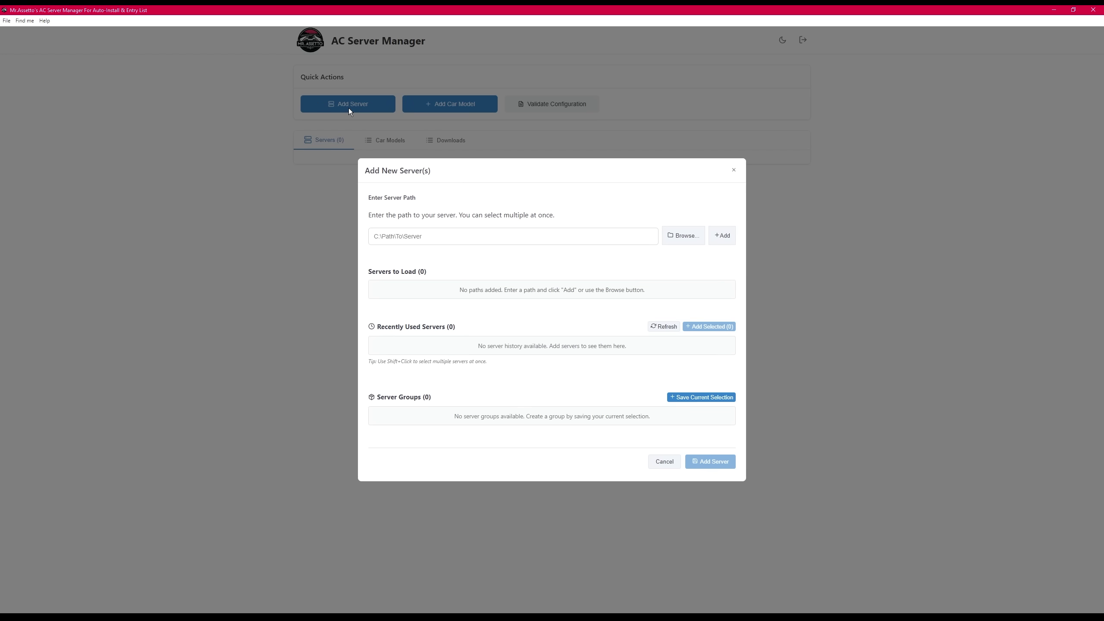
click(697, 240)
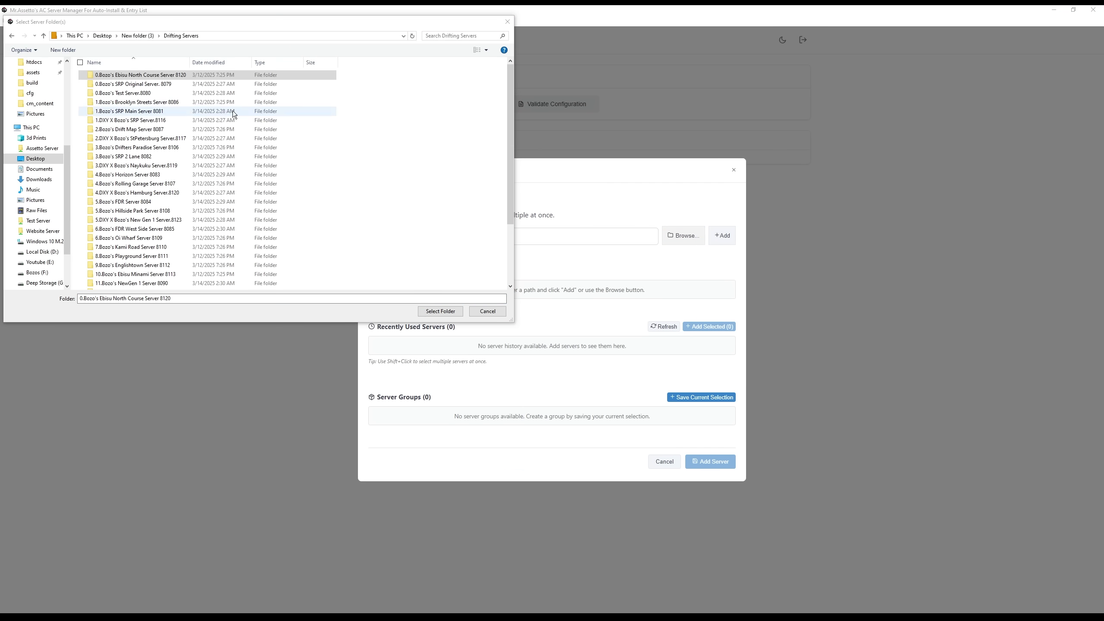
click(140, 75)
click(451, 311)
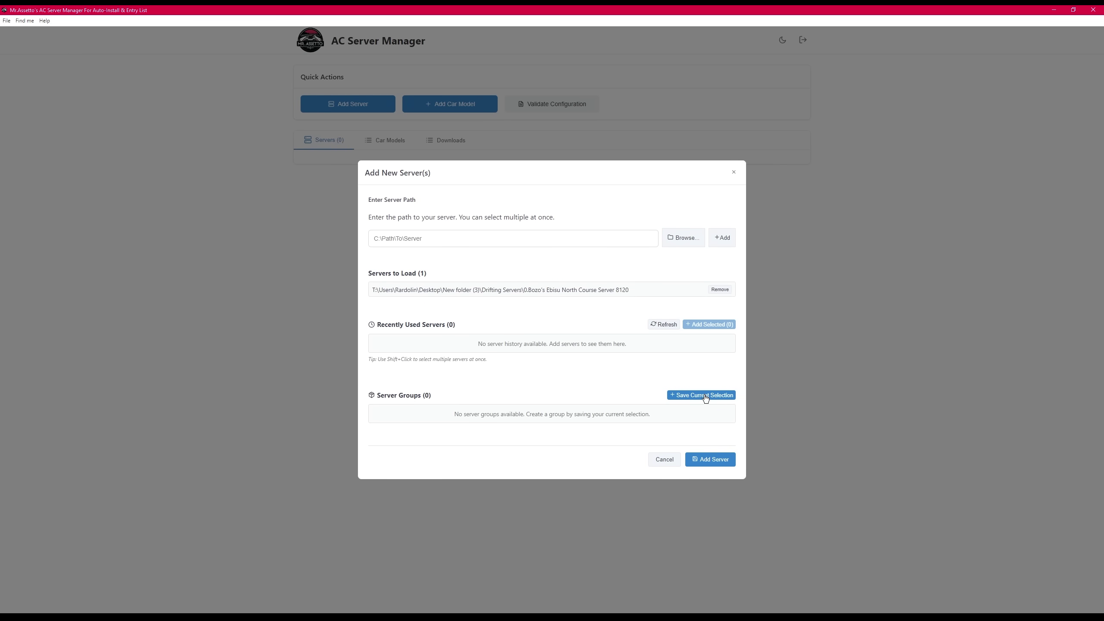
click(683, 238)
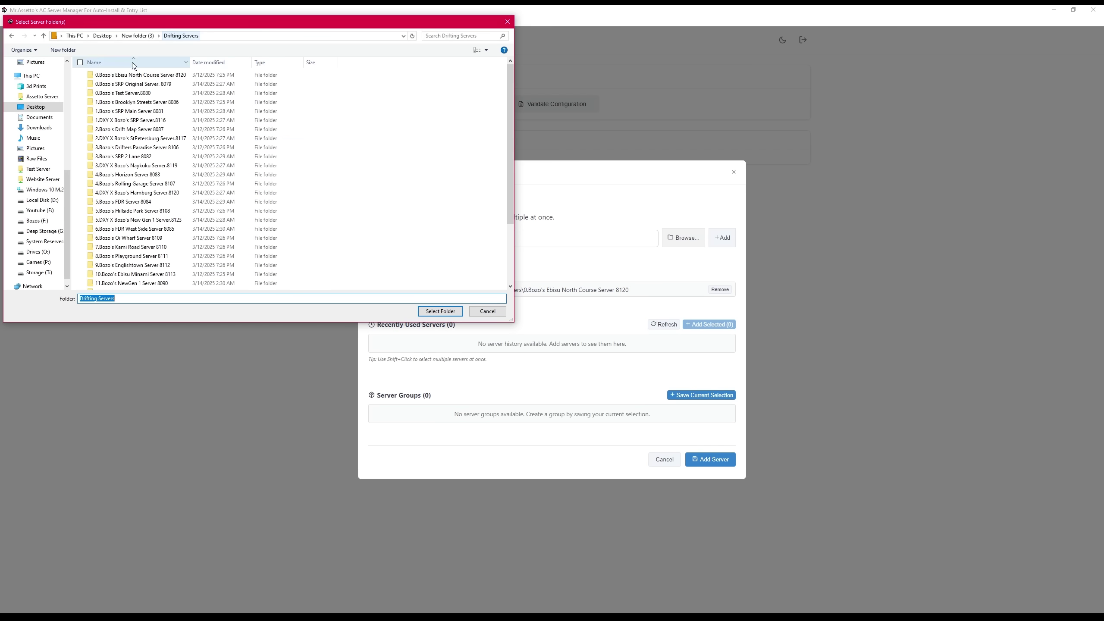
shift+click(148, 238)
click(441, 311)
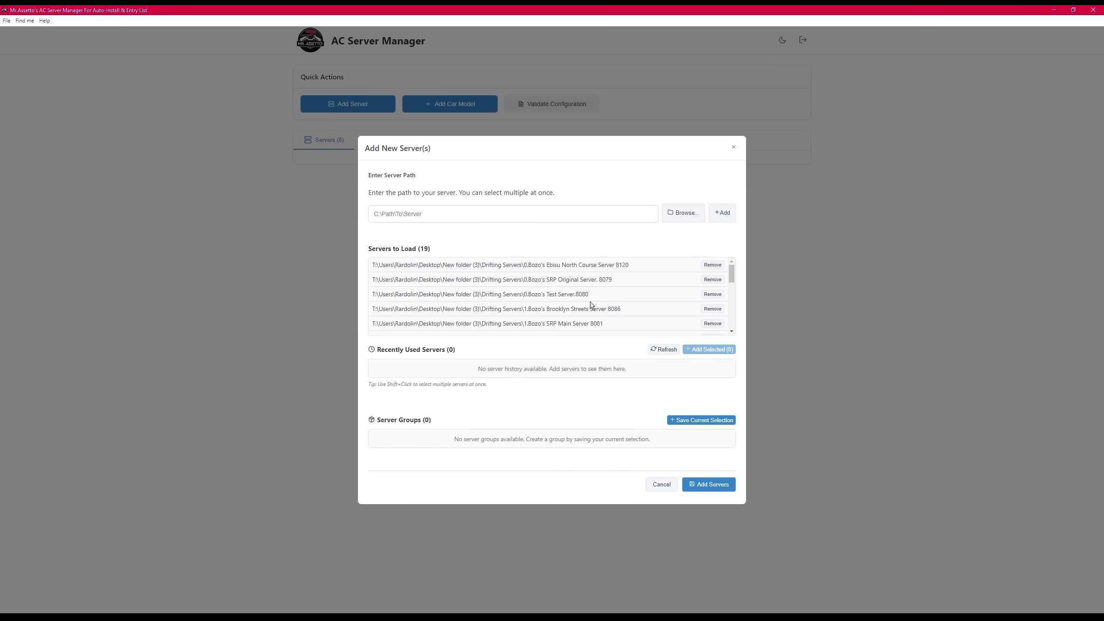
scroll(624, 298, down, 5)
scroll(624, 298, down, 1)
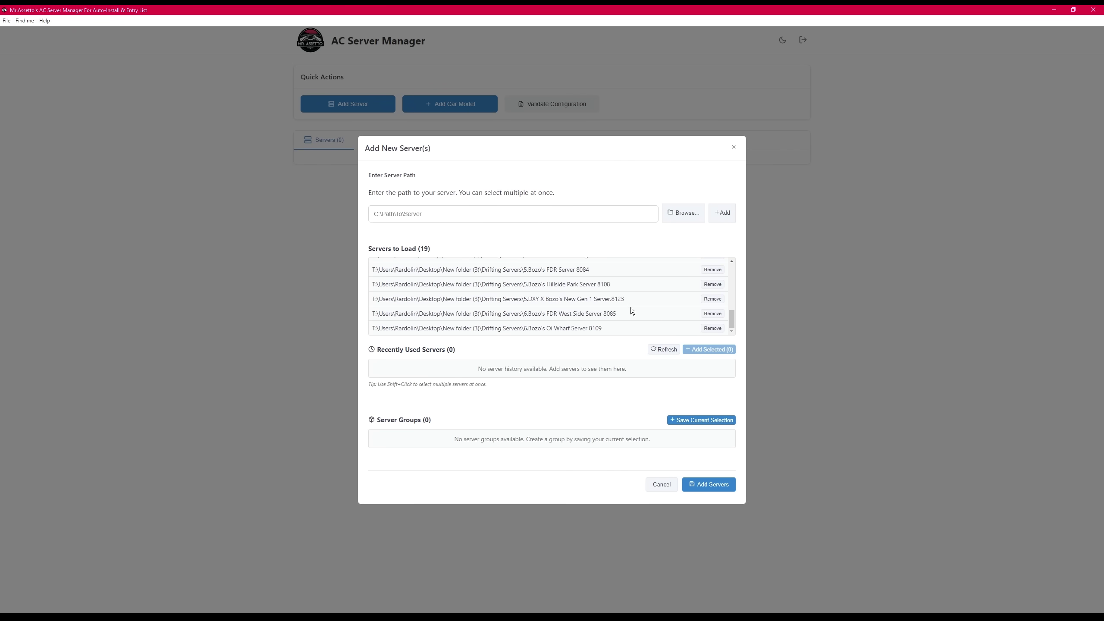
scroll(631, 308, up, 5)
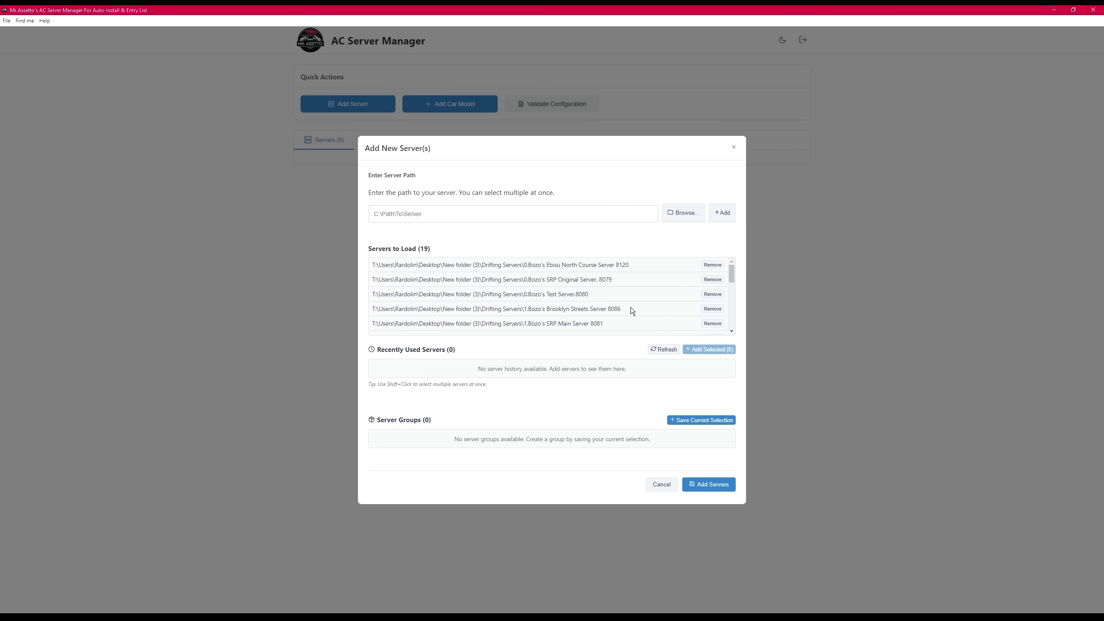
- Add the 19 servers, then reopen the add-server dialog and clear its queued paths
click(707, 484)
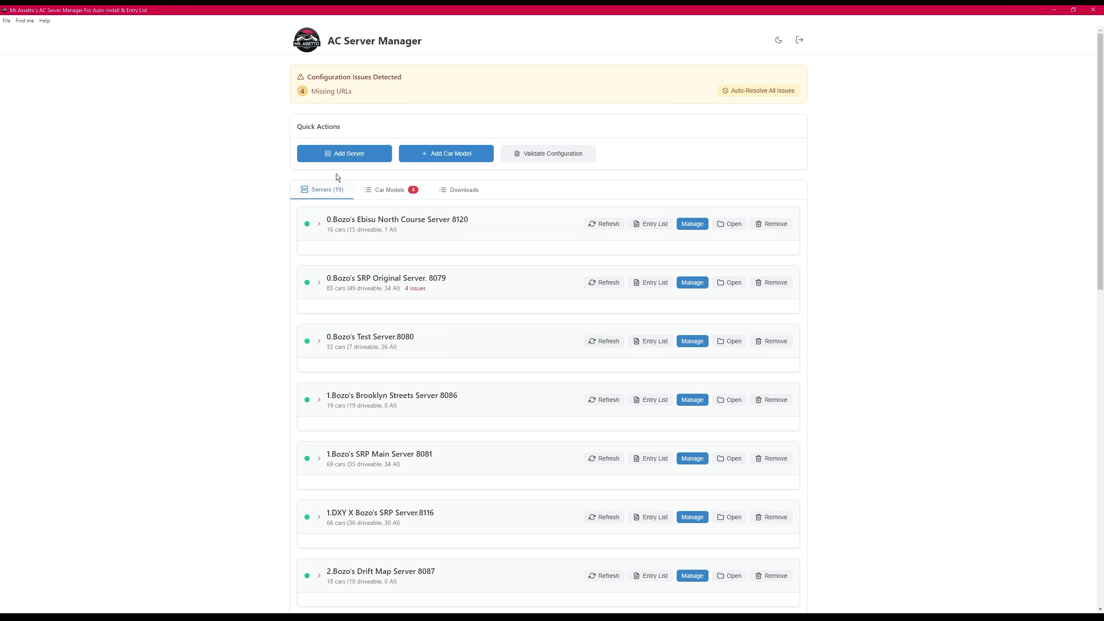
click(337, 158)
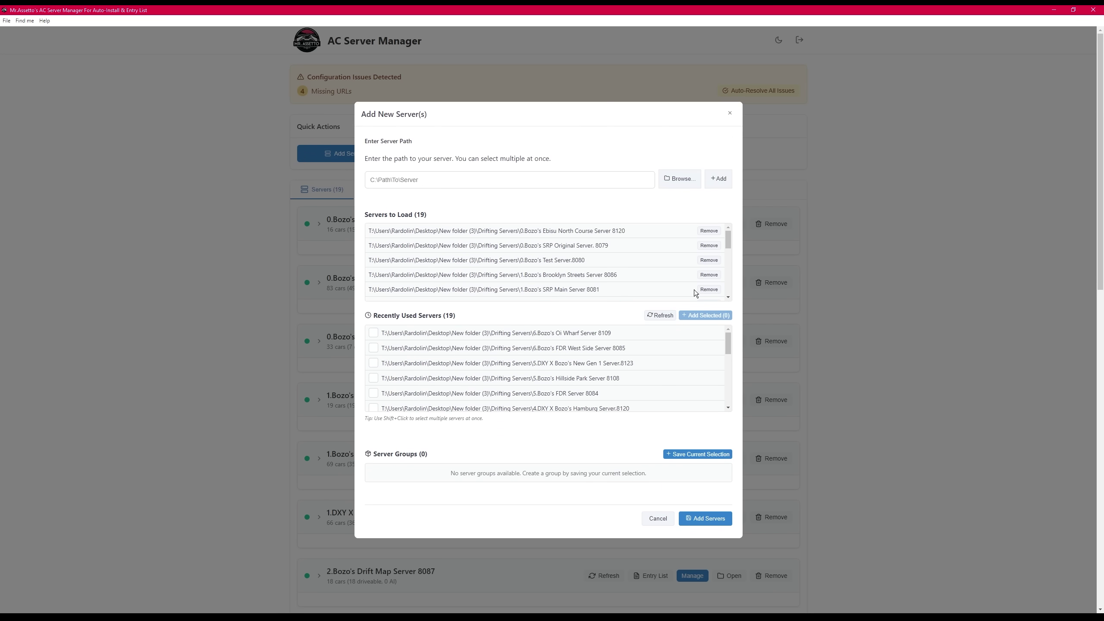
click(709, 230)
click(709, 230)
click(709, 231)
click(709, 230)
click(709, 231)
click(709, 231)
click(709, 231)
click(709, 231)
click(709, 231)
click(709, 231)
click(709, 231)
click(709, 235)
click(710, 240)
click(709, 244)
click(709, 250)
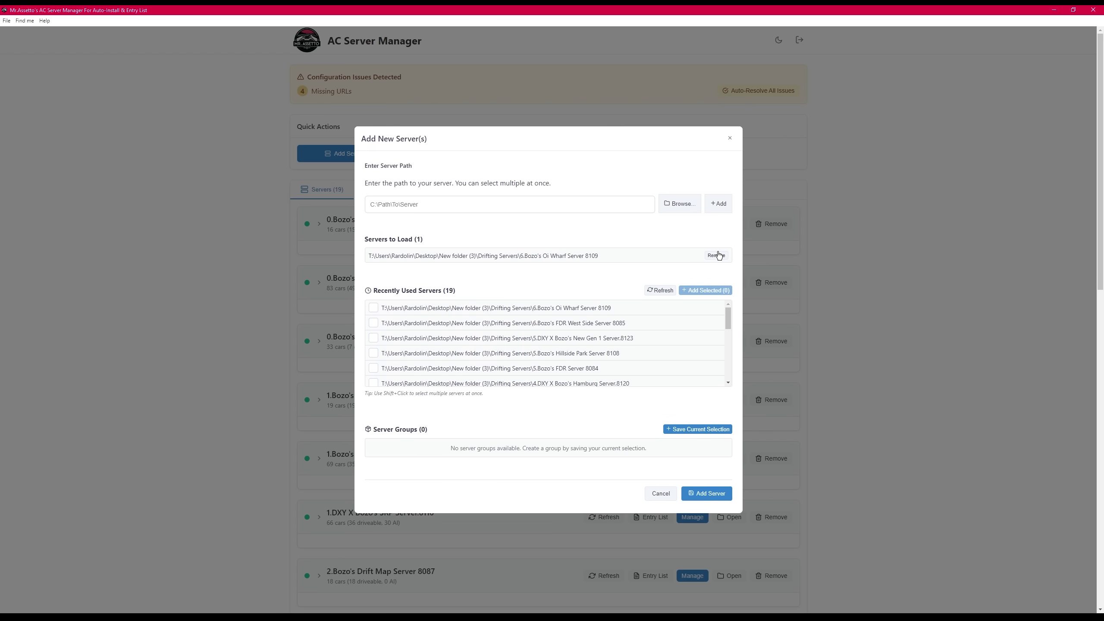
click(709, 253)
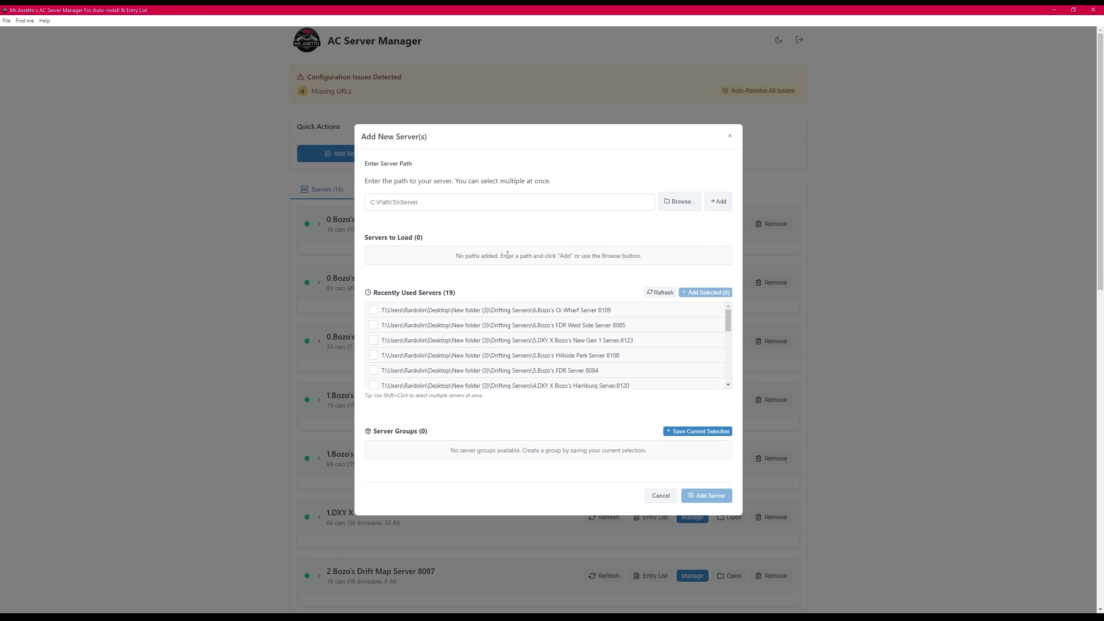
- Queue New Gen 1, Hamburg, Naykuku, StPetersburg and 1.DXY SRP from recently used servers
click(552, 313)
click(552, 316)
click(549, 340)
scroll(565, 350, down, 2)
click(582, 347)
scroll(573, 353, down, 1)
click(566, 350)
scroll(567, 350, down, 1)
click(566, 354)
scroll(567, 354, down, 1)
click(588, 348)
scroll(594, 351, down, 1)
scroll(567, 361, down, 1)
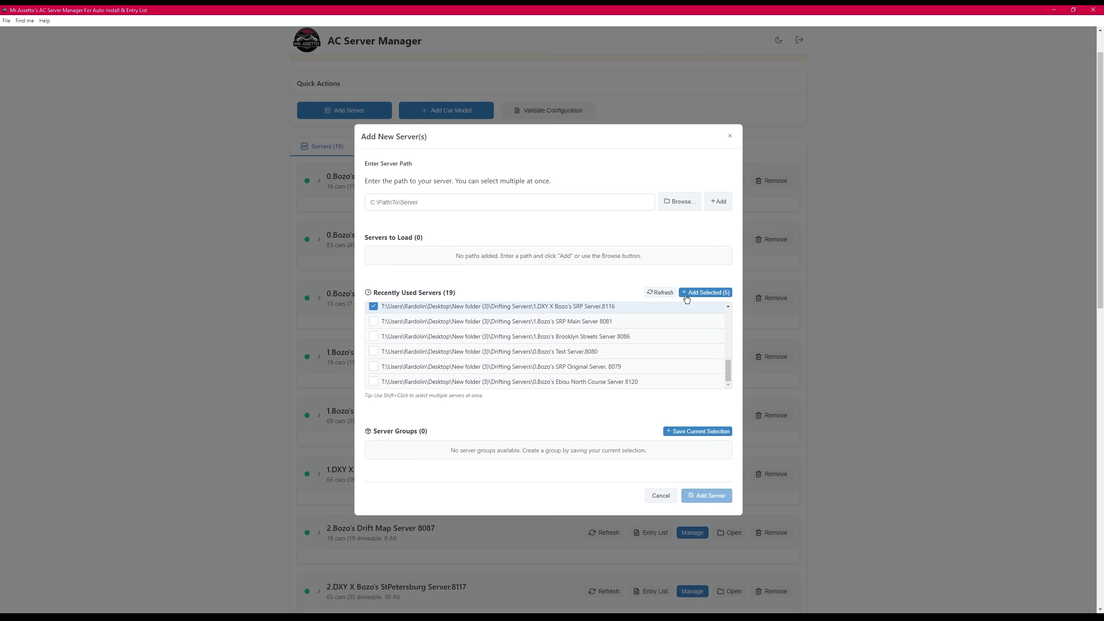
click(689, 294)
- Save the five selected servers as a group named DXY
click(683, 454)
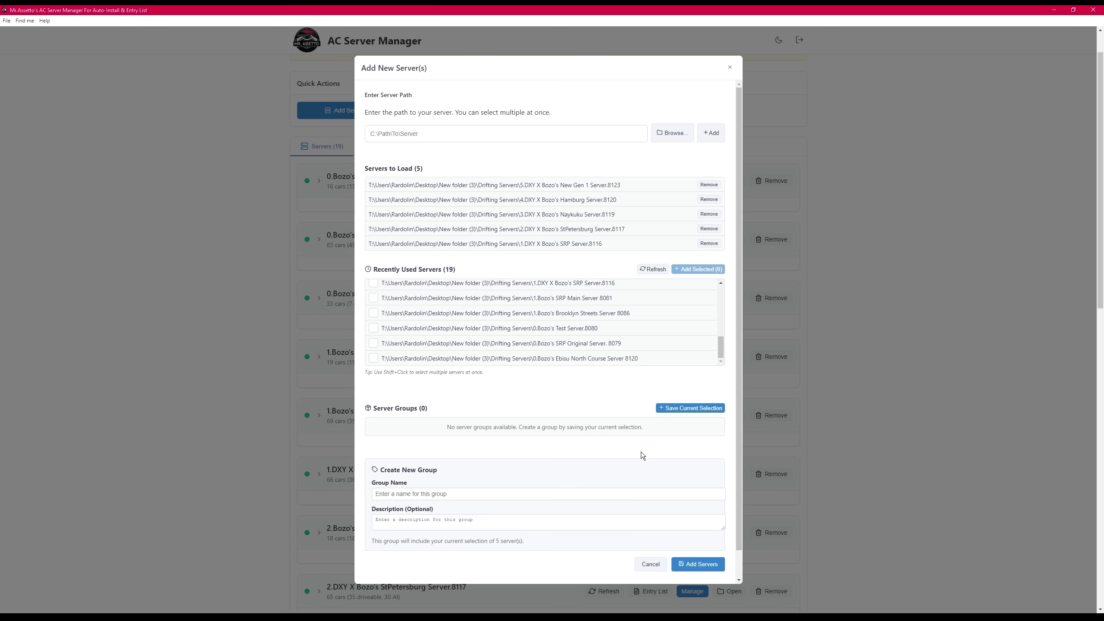
click(437, 466)
text(DXY)
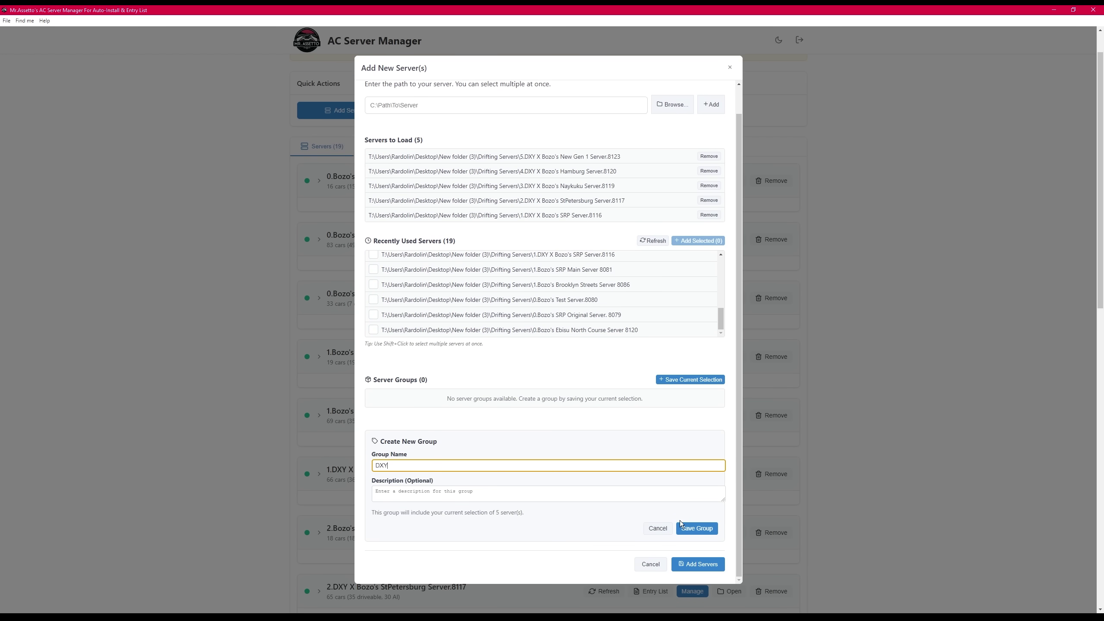
click(682, 527)
- Remove the five queued paths and load the DXY group's servers instead
click(717, 231)
click(717, 239)
click(717, 245)
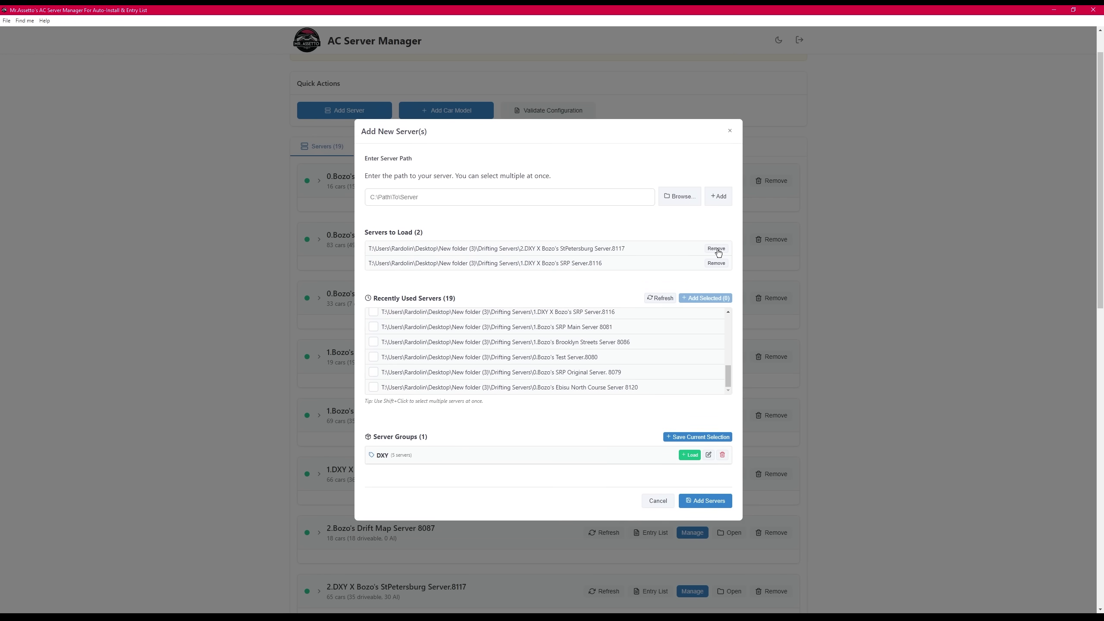
click(716, 253)
click(716, 260)
click(689, 450)
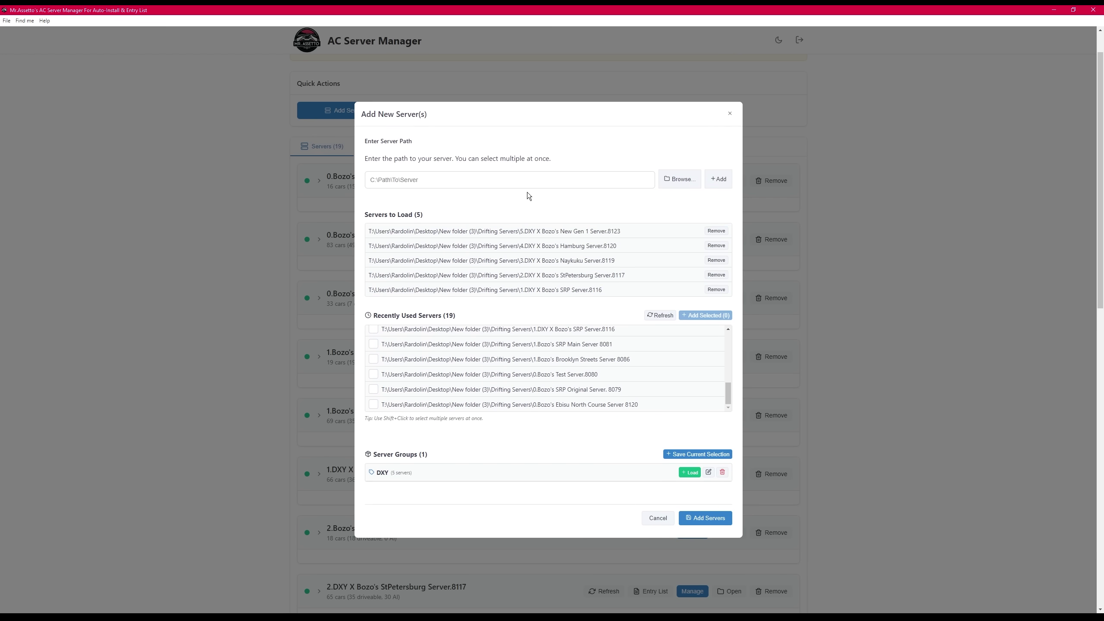
- Add the five queued servers and expand Ebisu North Course Server 8120's details
click(704, 518)
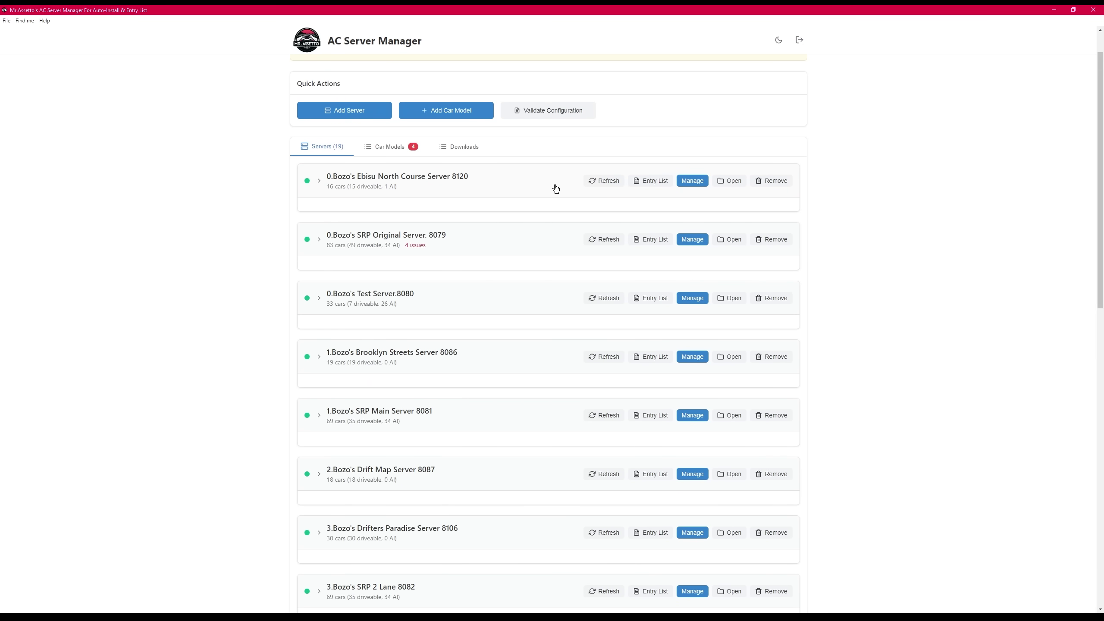
click(555, 188)
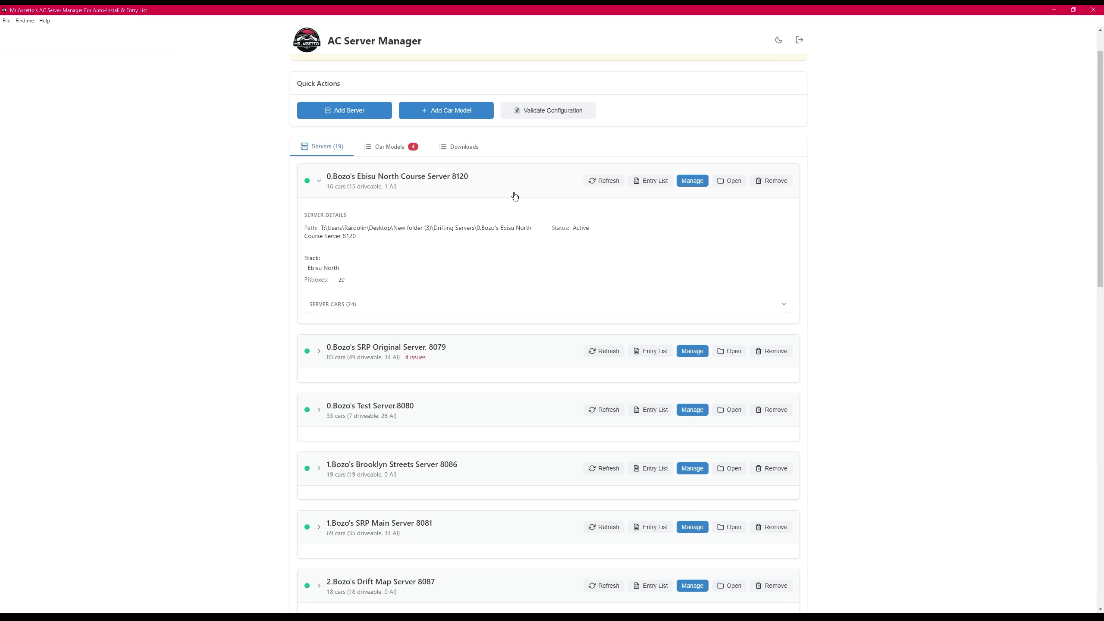
- Expand Ebisu North's SERVER CARS (24) list and scroll through the car table
click(369, 307)
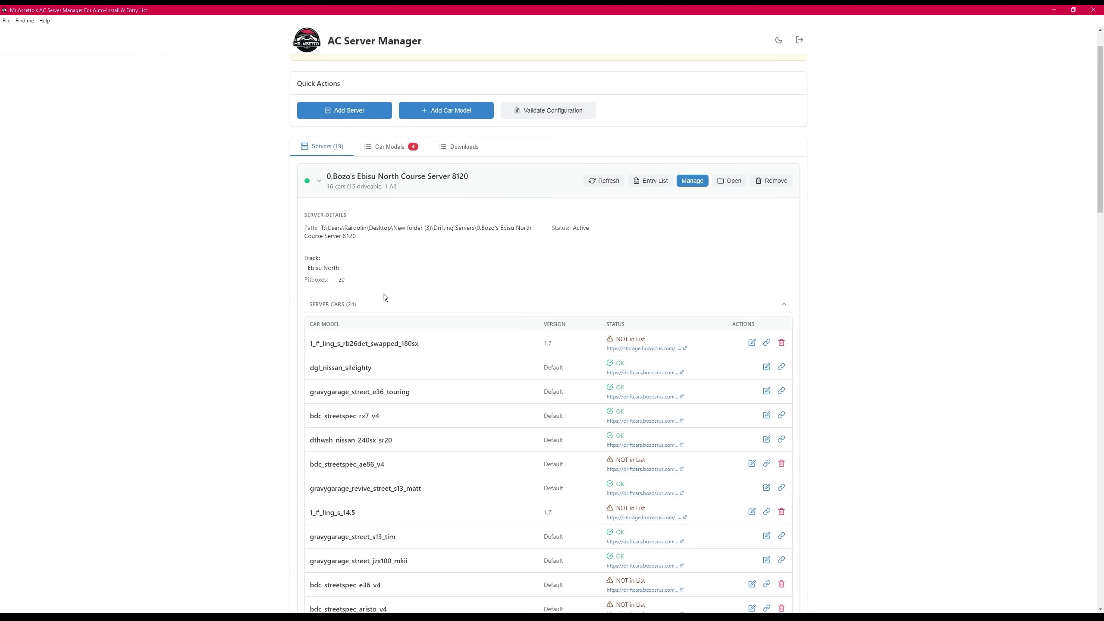
scroll(383, 295, down, 2)
scroll(283, 230, down, 3)
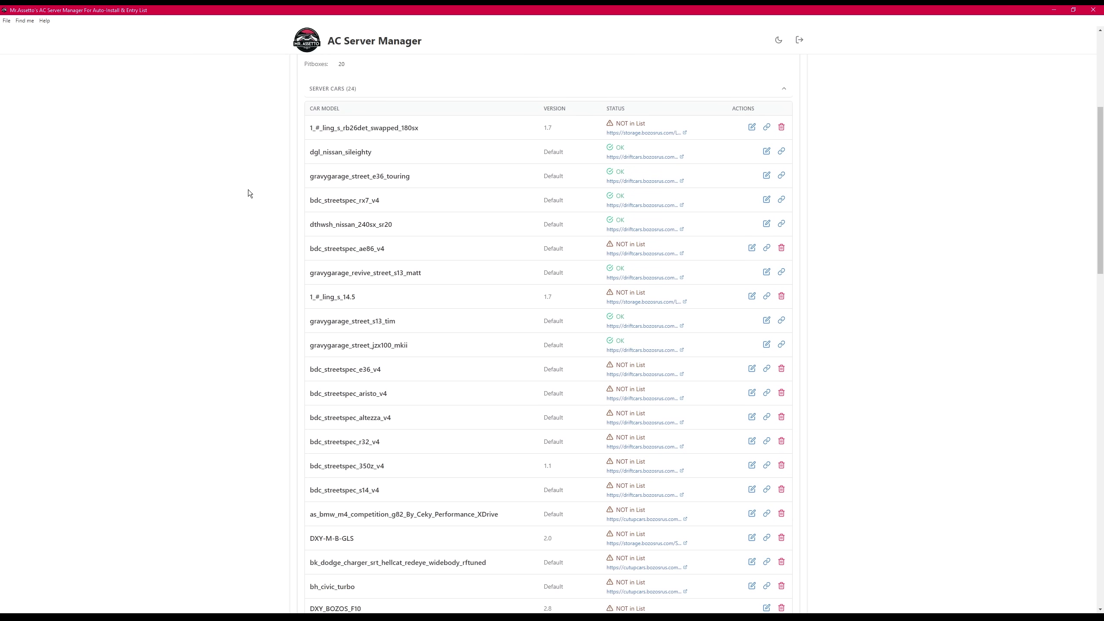
scroll(626, 196, up, 3)
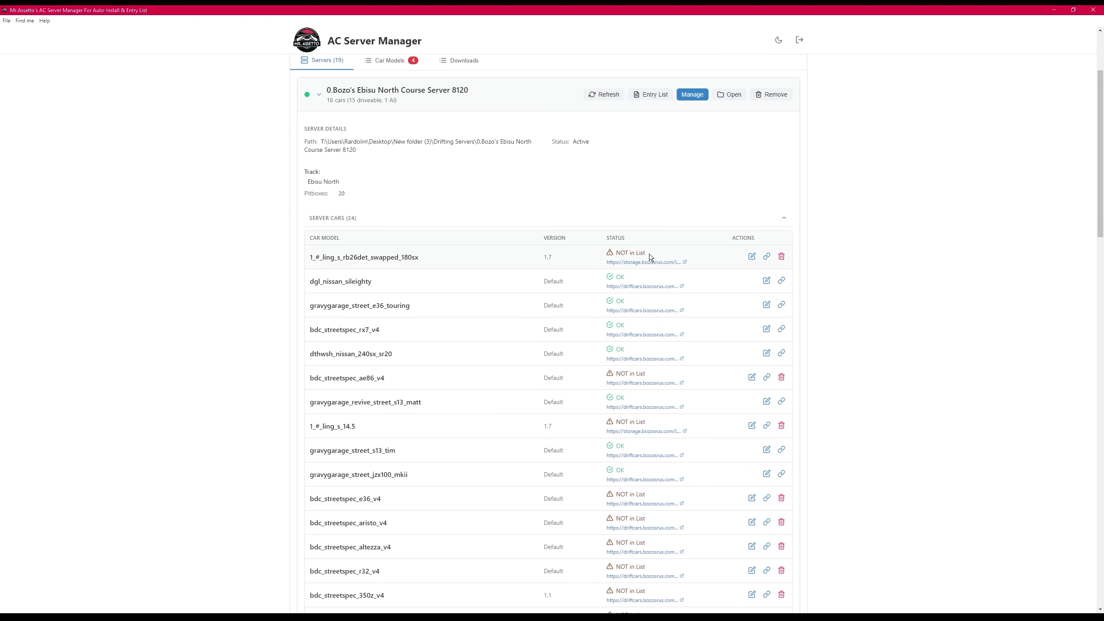
drag(647, 254, 617, 254)
click(655, 186)
scroll(494, 264, down, 5)
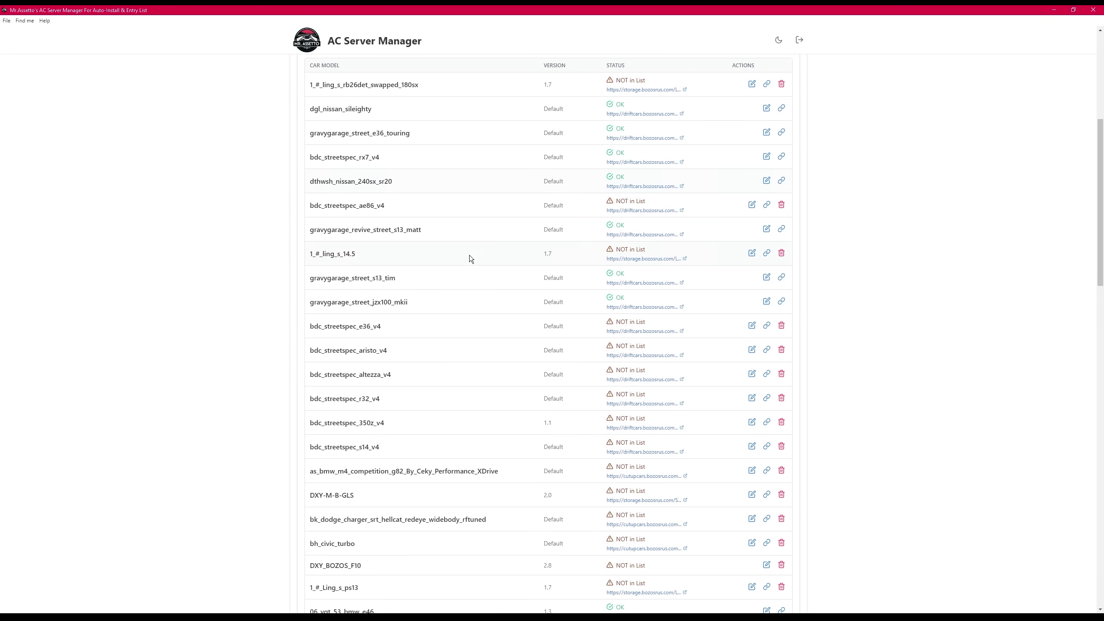
scroll(467, 248, down, 5)
scroll(516, 397, up, 9)
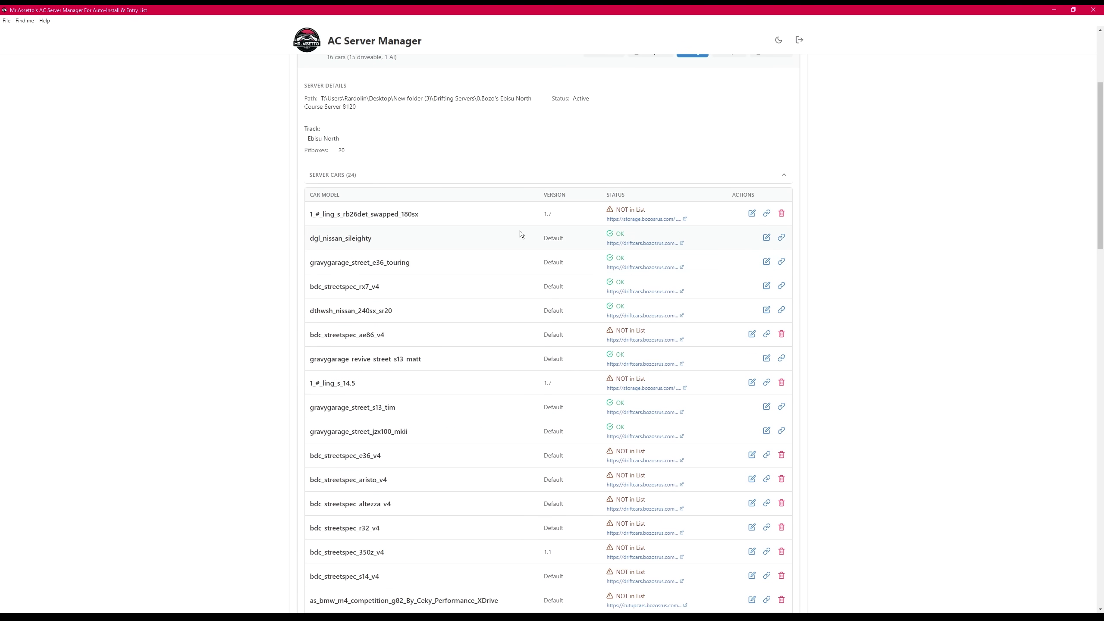
- Set dgl_nissan_sileighty to Custom version 1 and save the entry
click(766, 238)
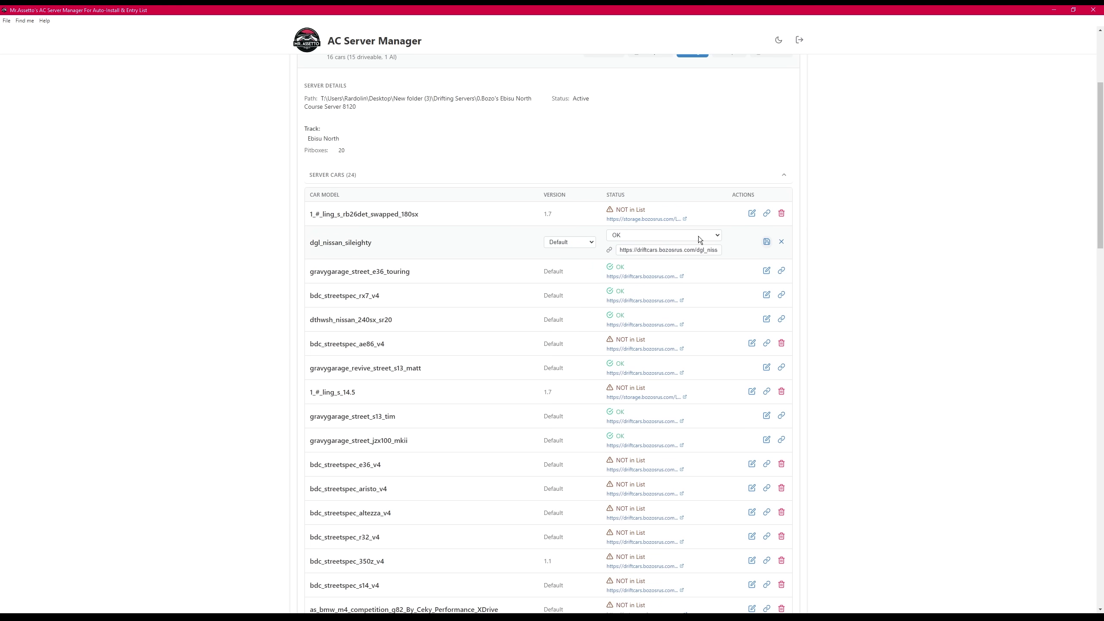
click(562, 243)
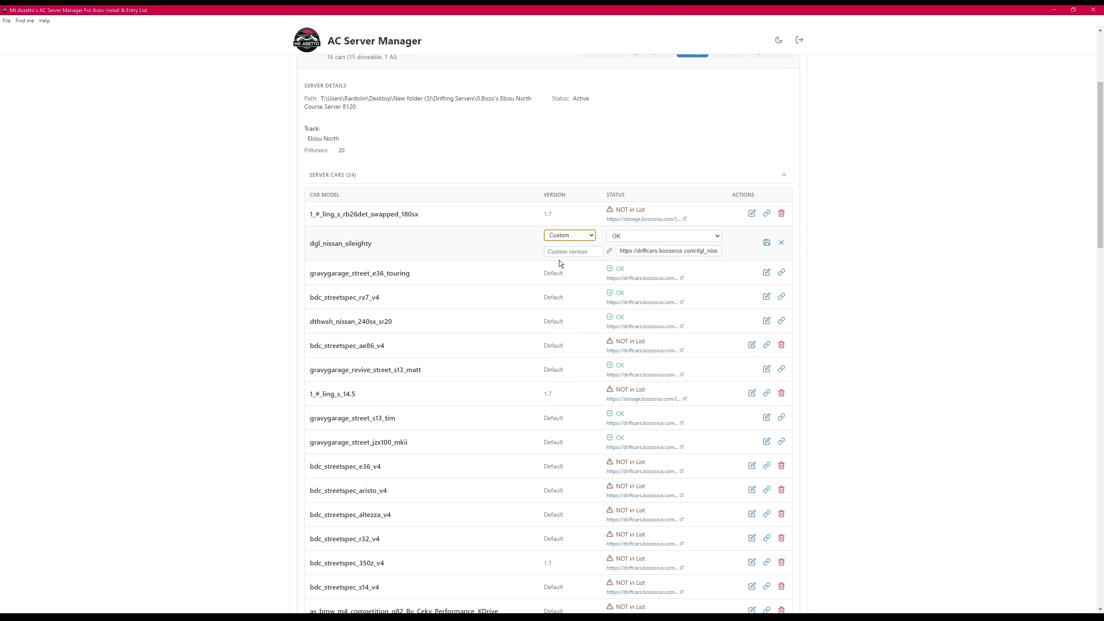
click(561, 259)
text(1)
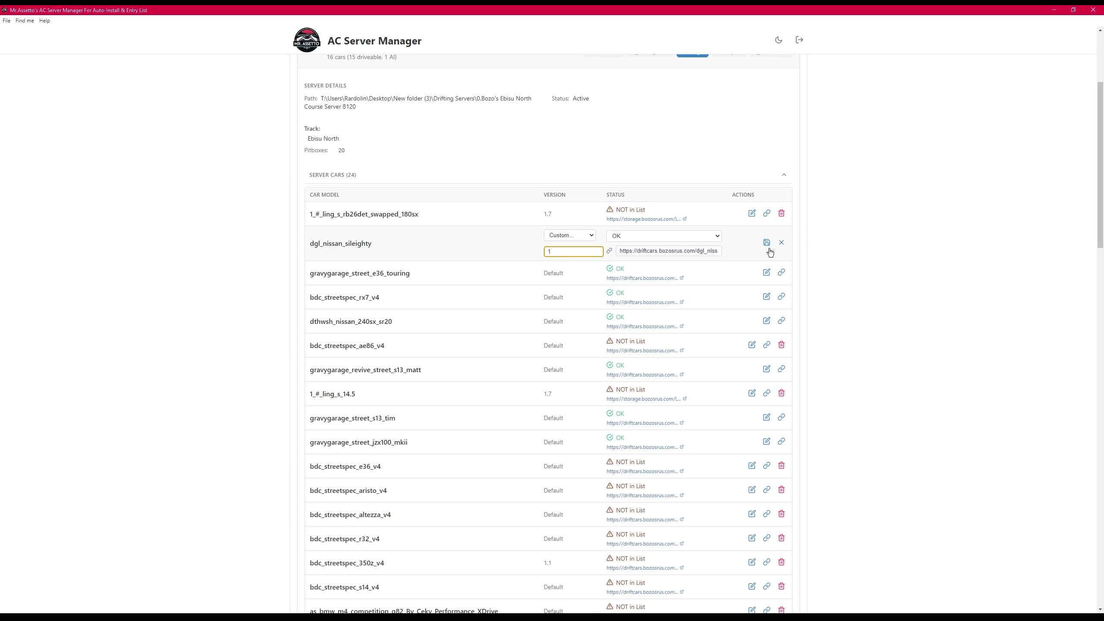
click(766, 243)
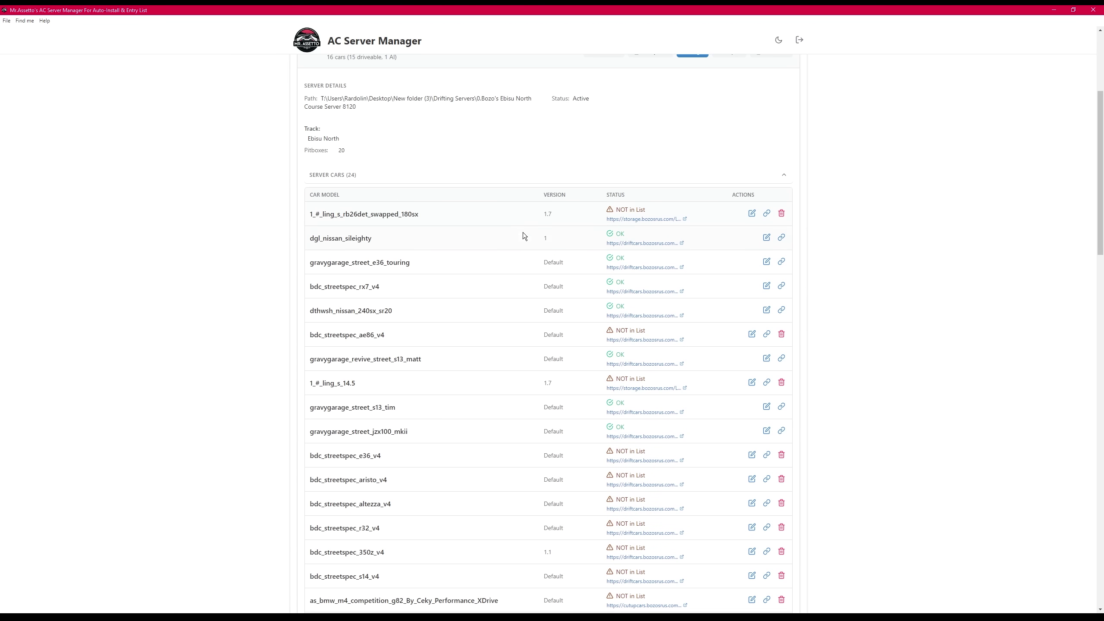
scroll(490, 285, up, 3)
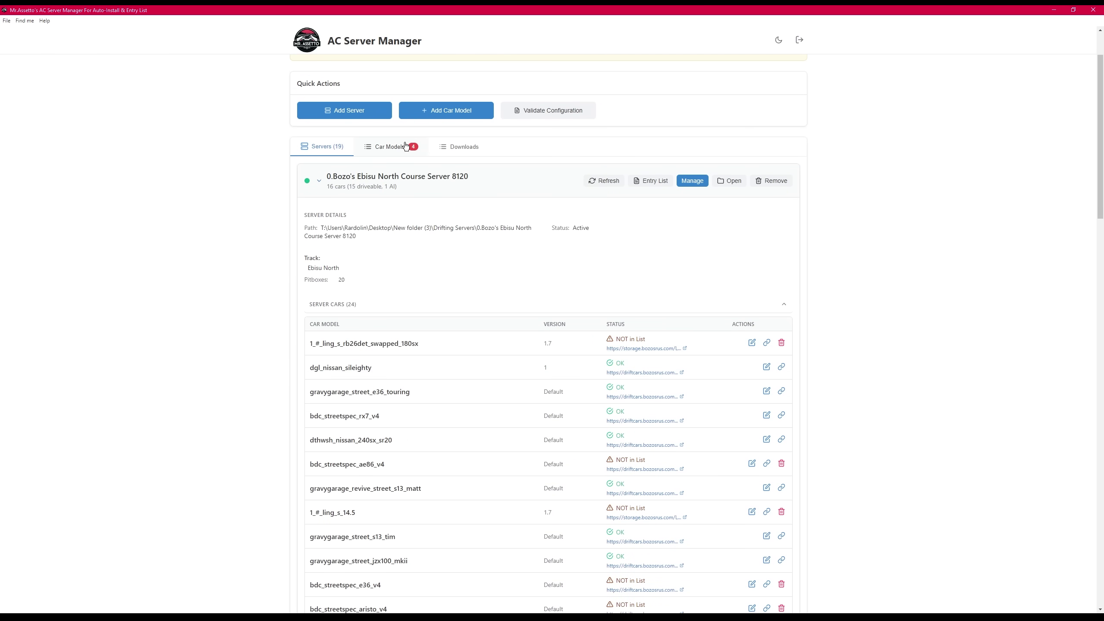
- Search Car Models for dgl_nissan_sileighty and open its details
click(405, 146)
click(378, 174)
text(dgl_nissan_sileighty)
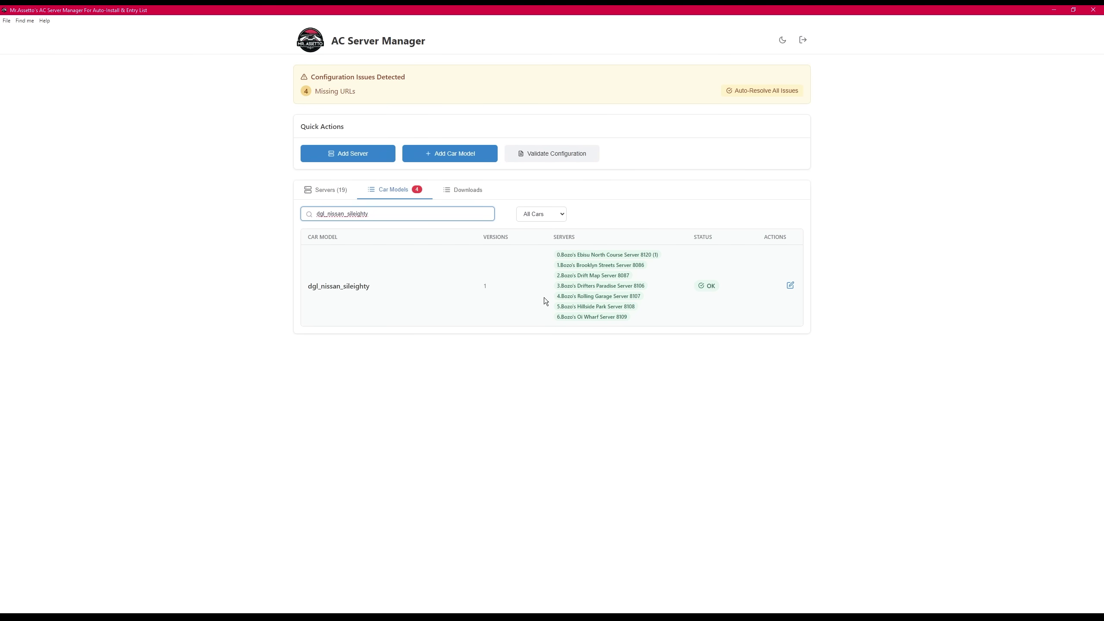
click(791, 286)
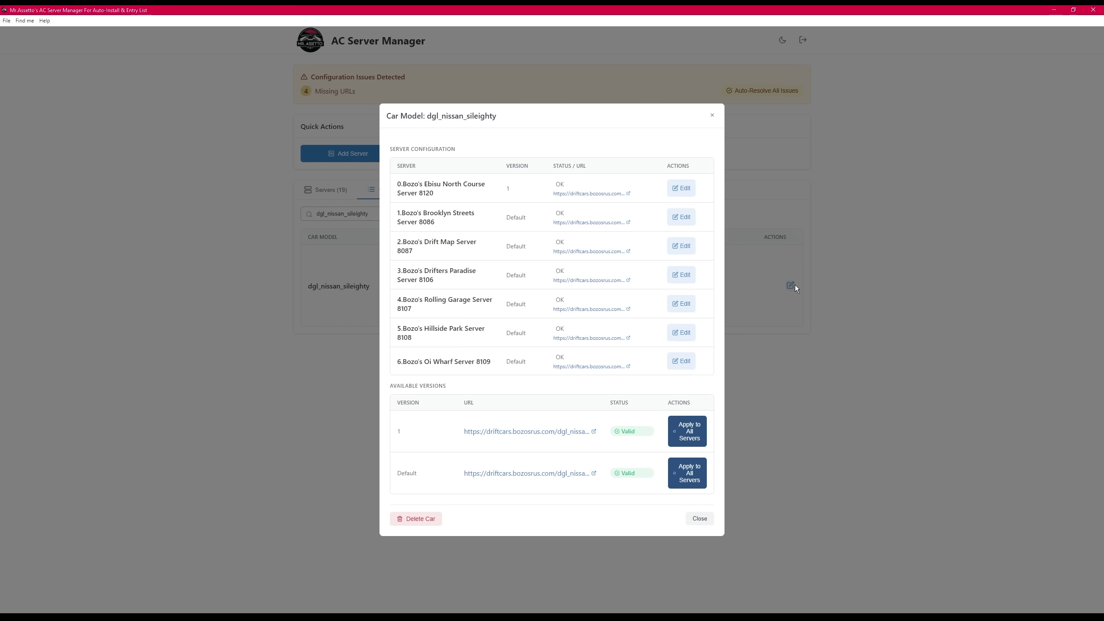
double_click(508, 188)
drag(399, 184, 442, 195)
click(464, 197)
- Set Brooklyn Streets to version 1, then apply version 1 to all servers
click(681, 216)
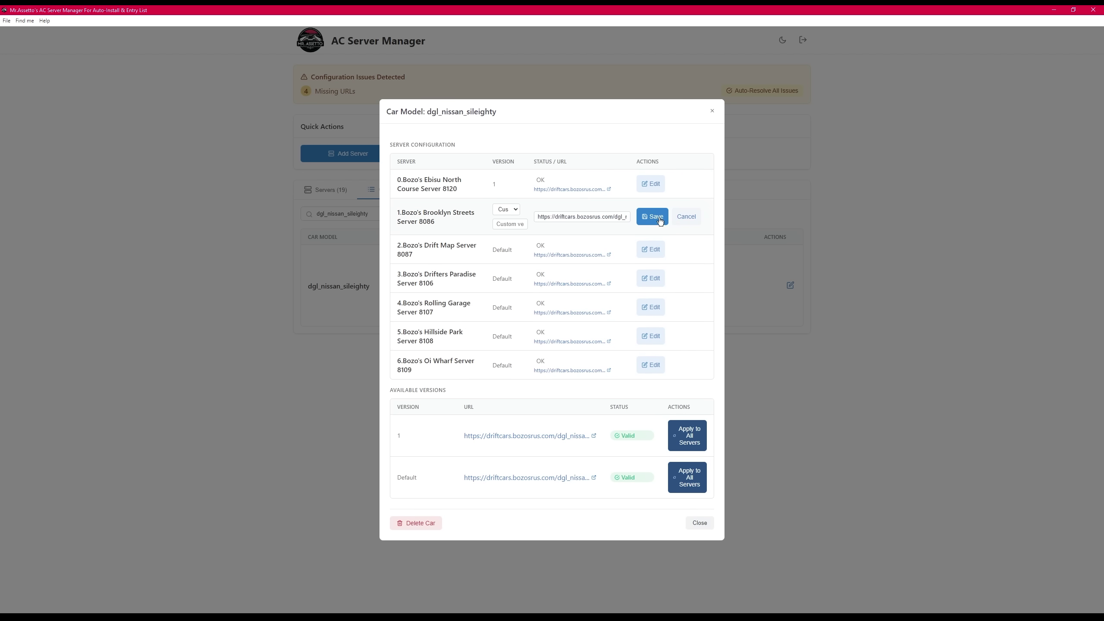
click(505, 209)
click(507, 219)
click(640, 222)
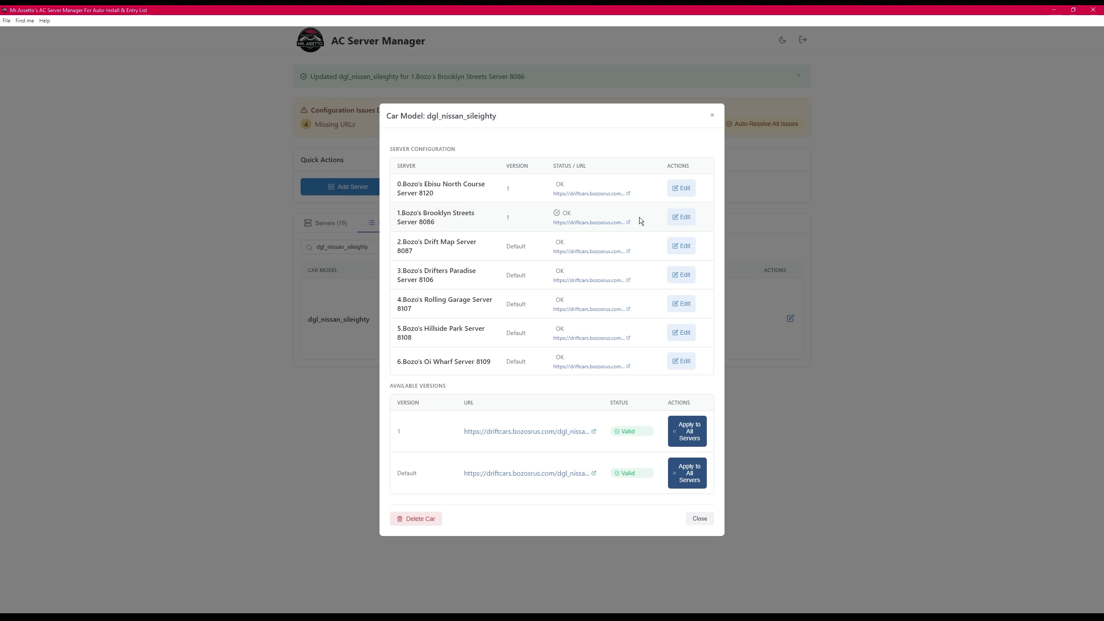
click(687, 443)
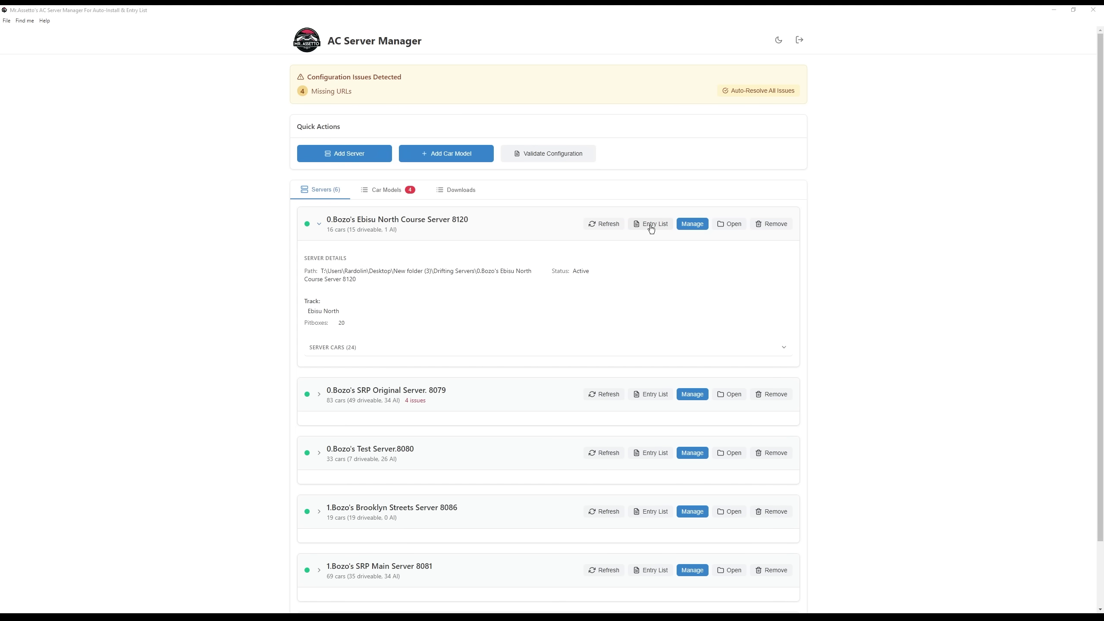
- In the Entry List Editor, add dgl_nissan_sileighty as a Driveable car model
click(650, 226)
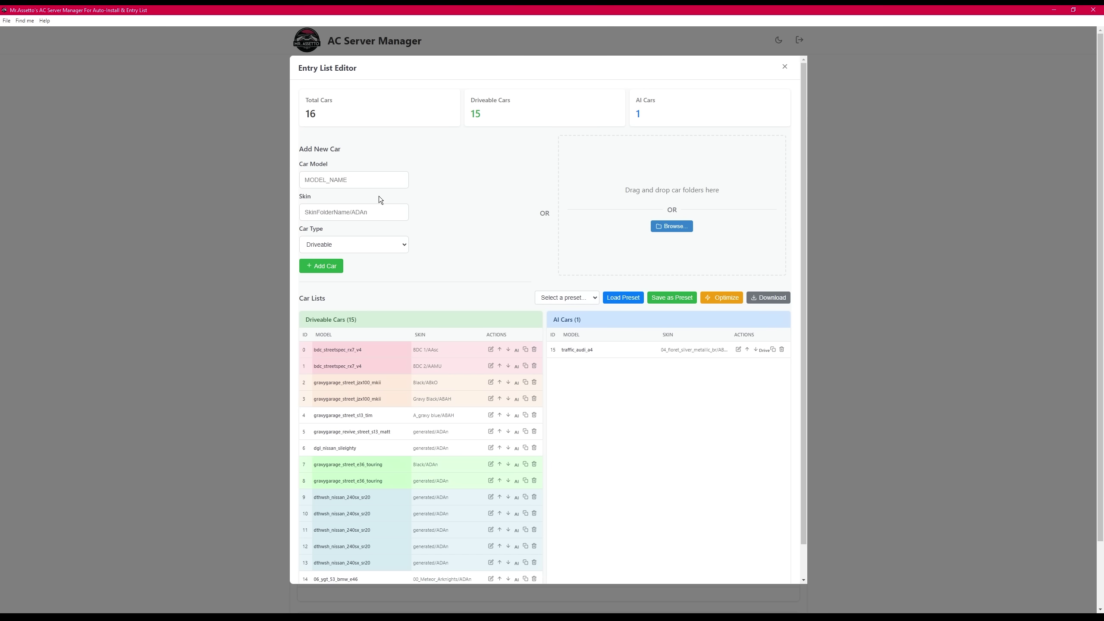
scroll(377, 191, down, 1)
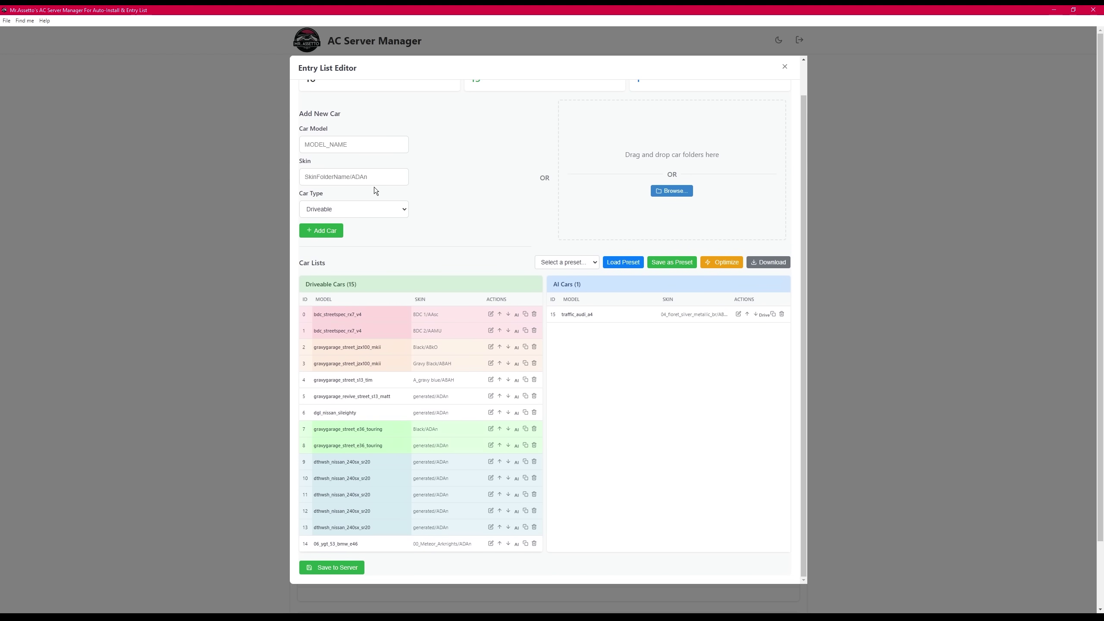
click(337, 143)
text(dgl_nissan_sileighty)
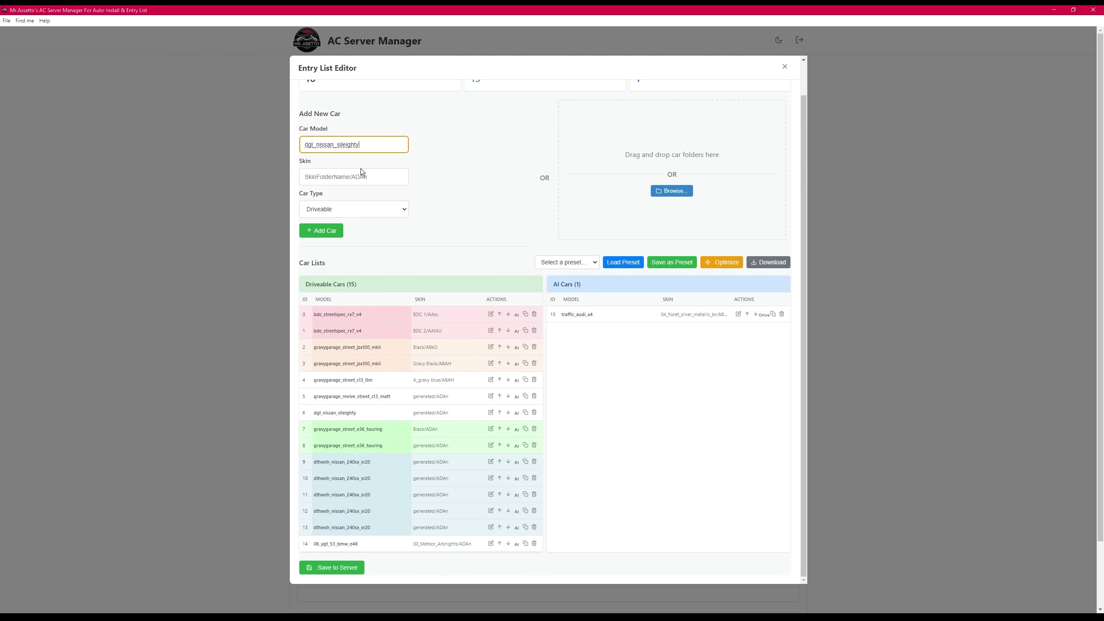
click(363, 174)
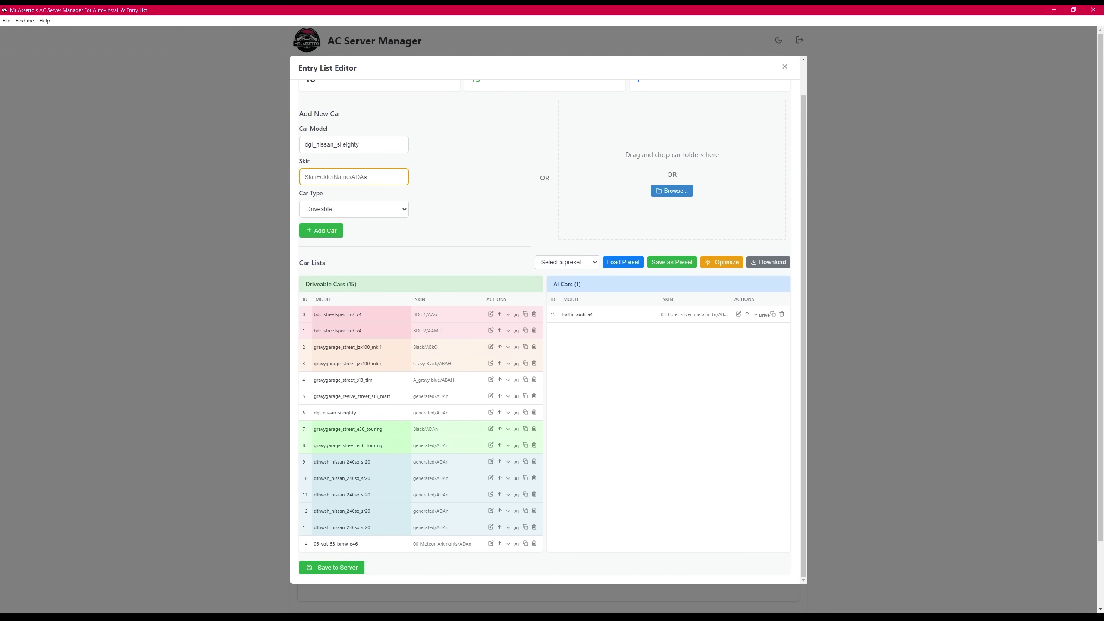
click(338, 212)
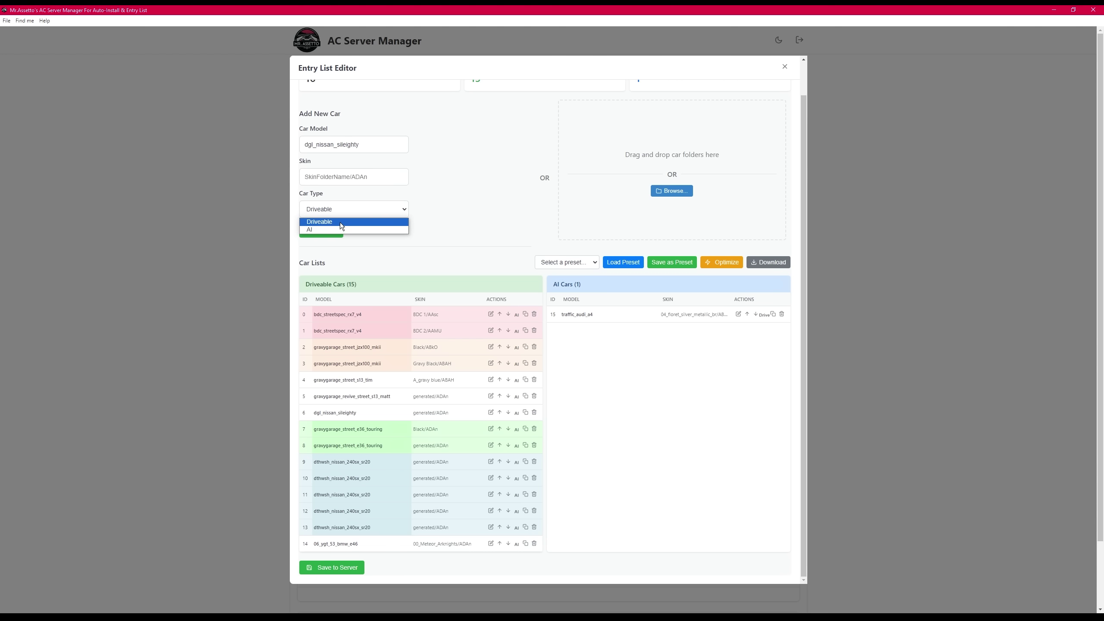
click(339, 223)
click(329, 231)
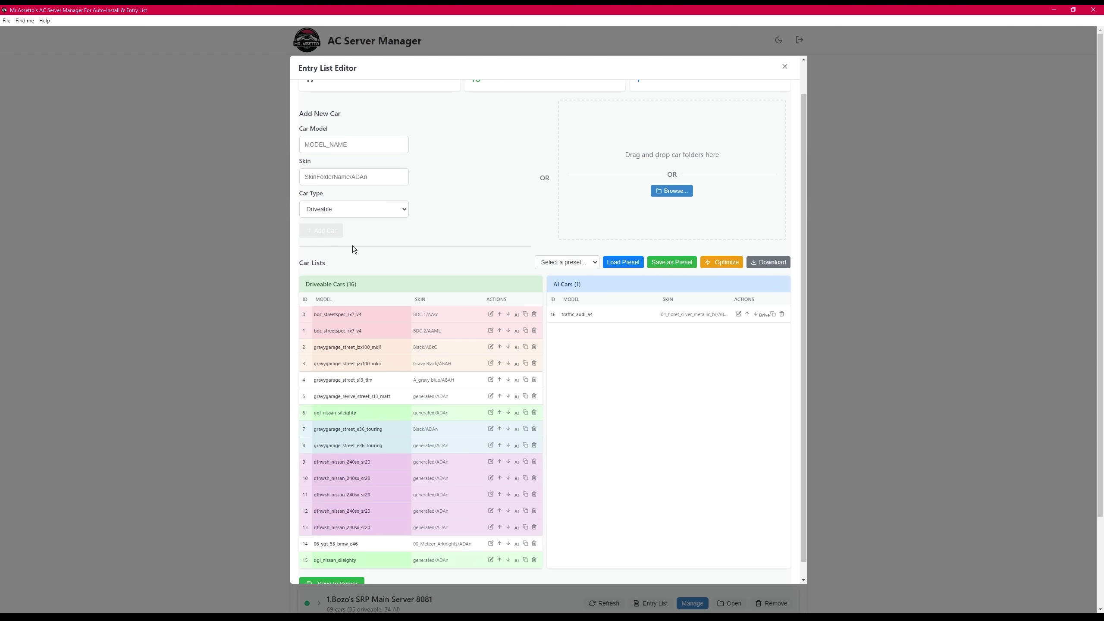
scroll(437, 407, down, 1)
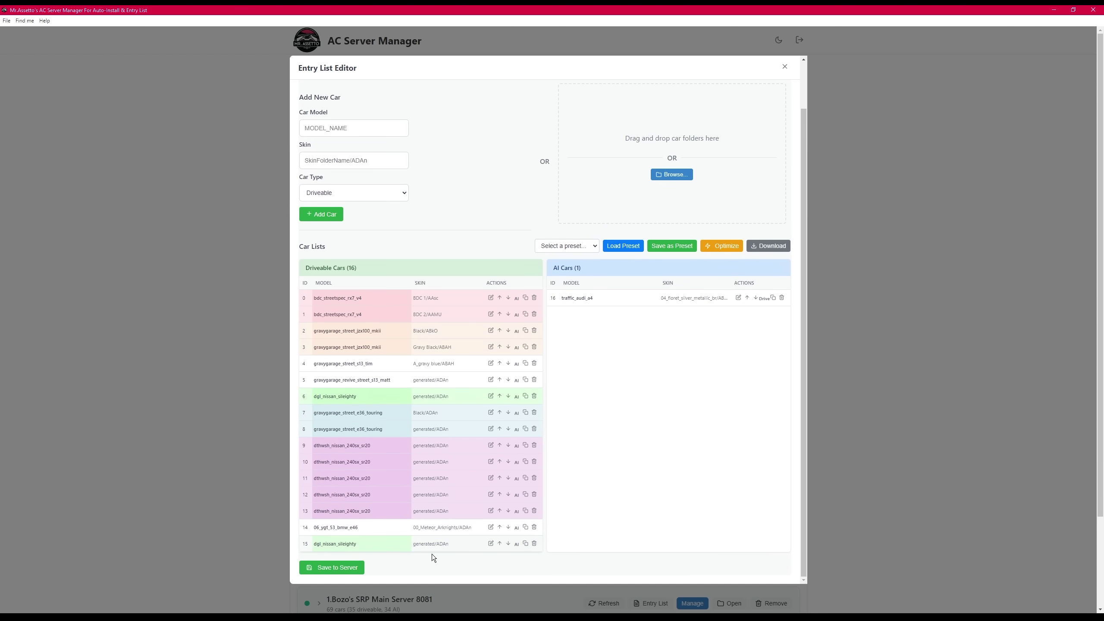
- Give dgl_nissan_sileighty the /ABAH suffix and 00_DGL skin, and make traffic_audi_a4 driveable
click(490, 545)
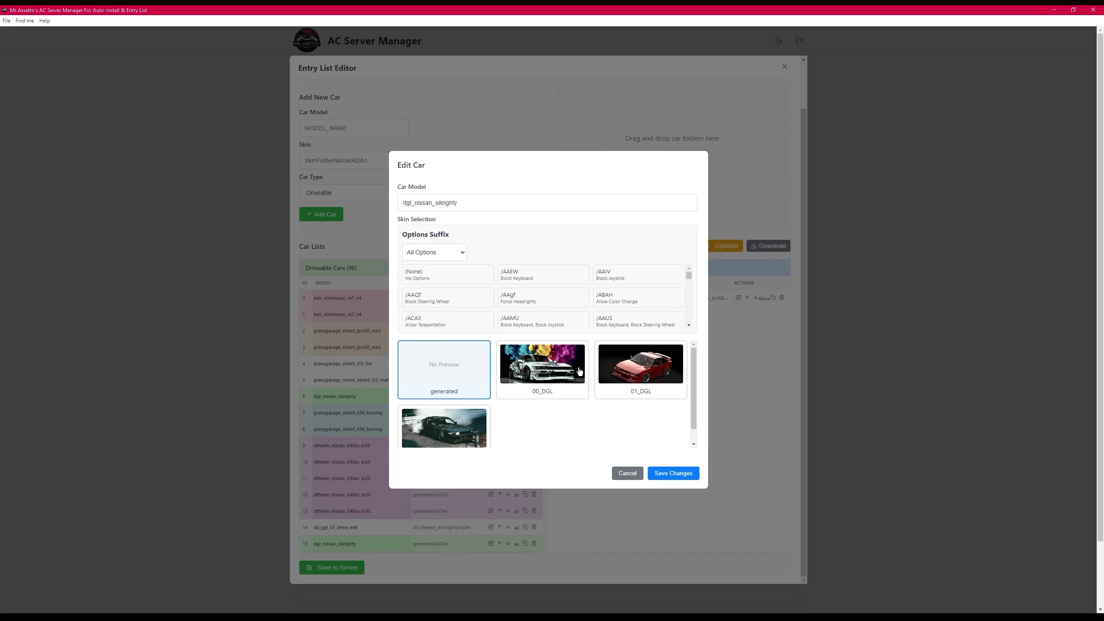
click(428, 250)
click(427, 273)
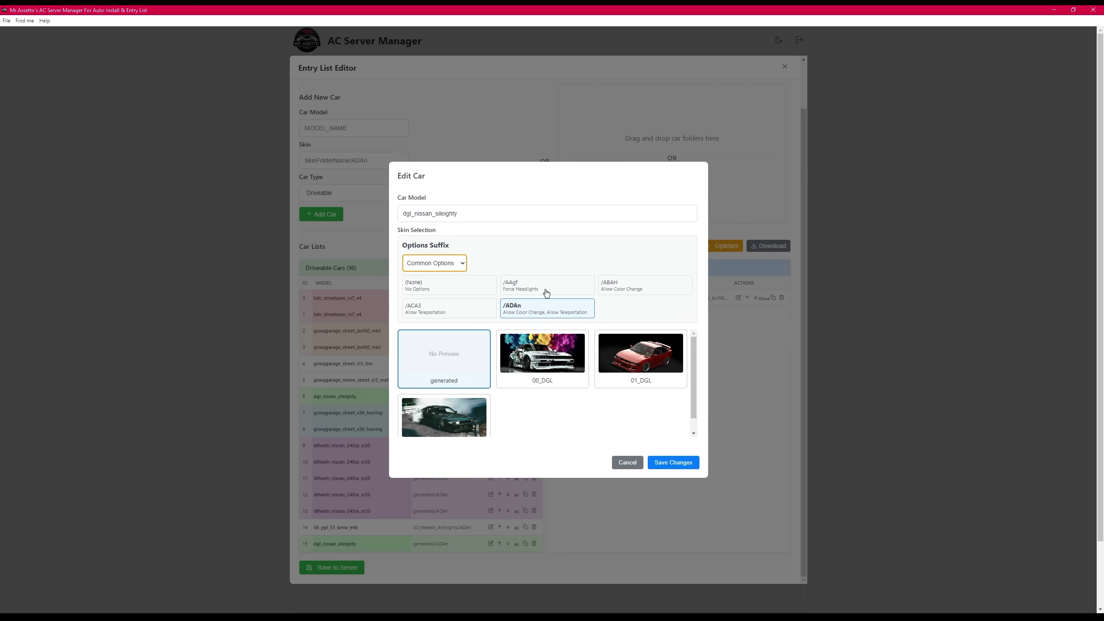
click(614, 295)
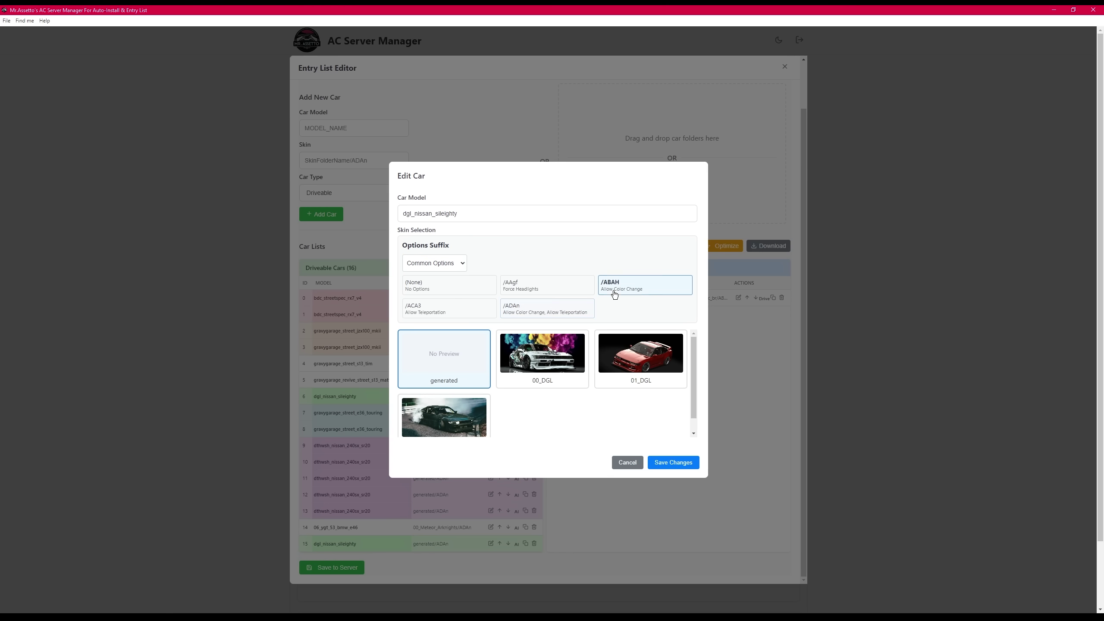
click(559, 382)
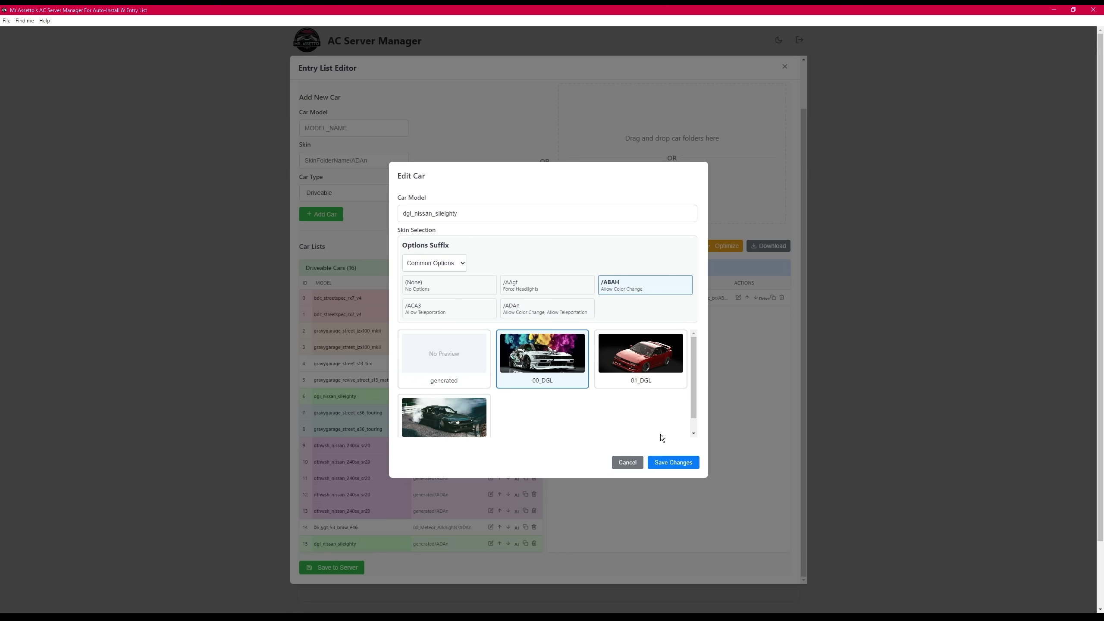
click(678, 464)
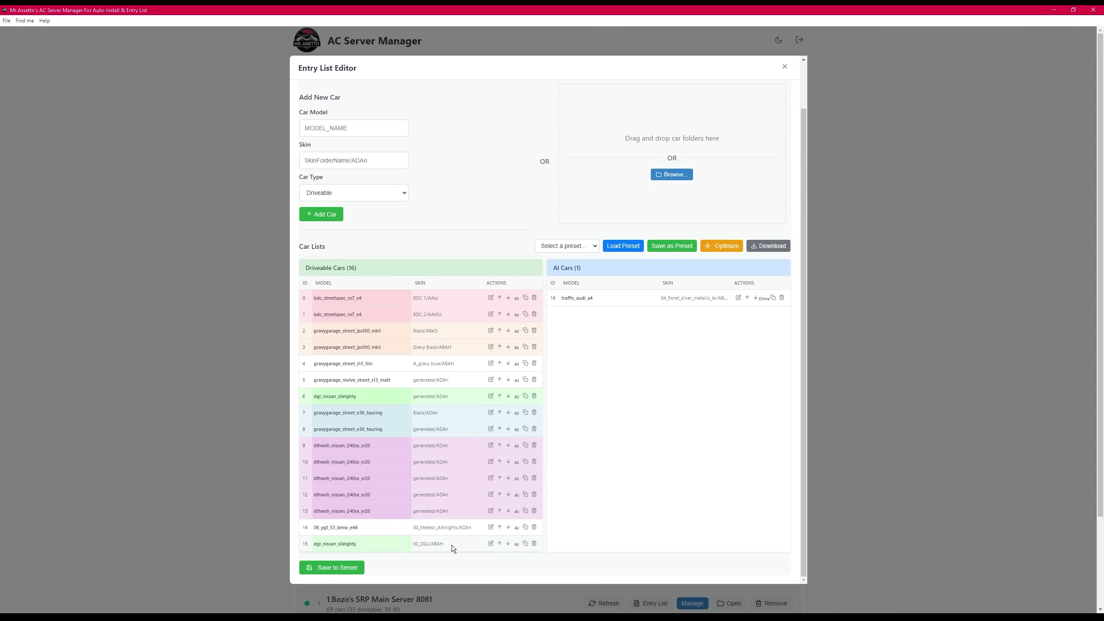
click(516, 544)
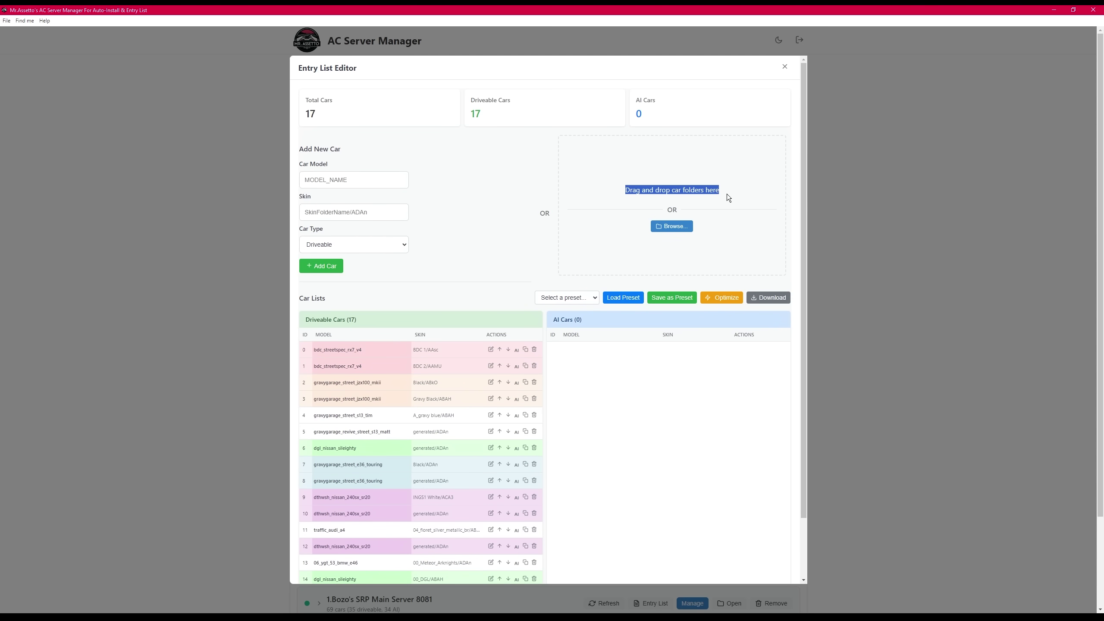
click(741, 194)
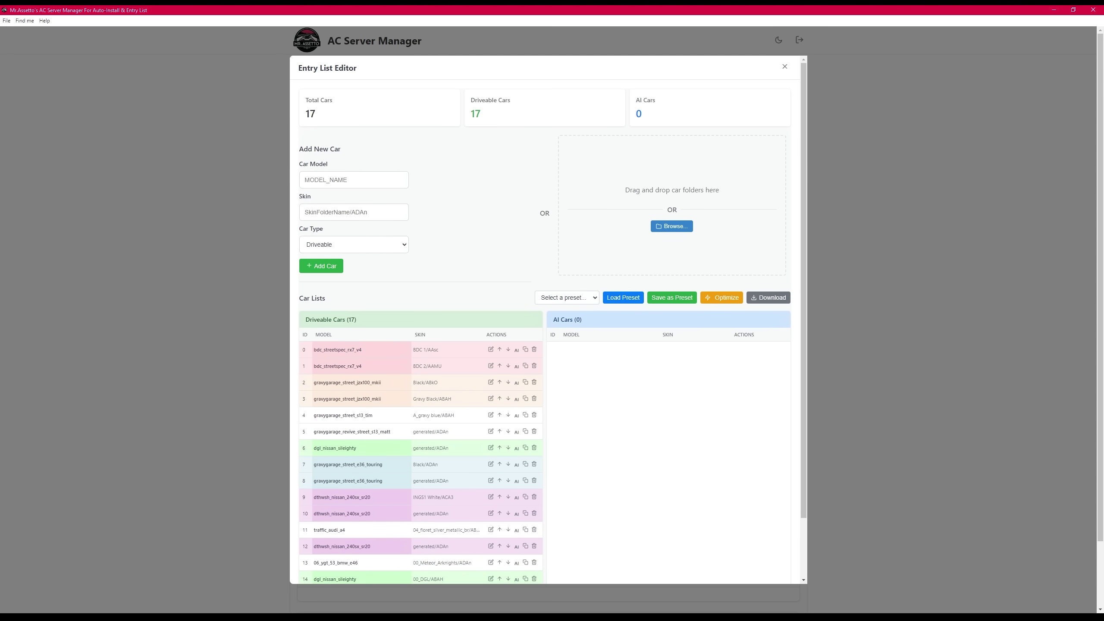
- In Explorer, select four kyu car folders, including both S14 Kouki models, and drop them on the entry list
key(alt+Tab)
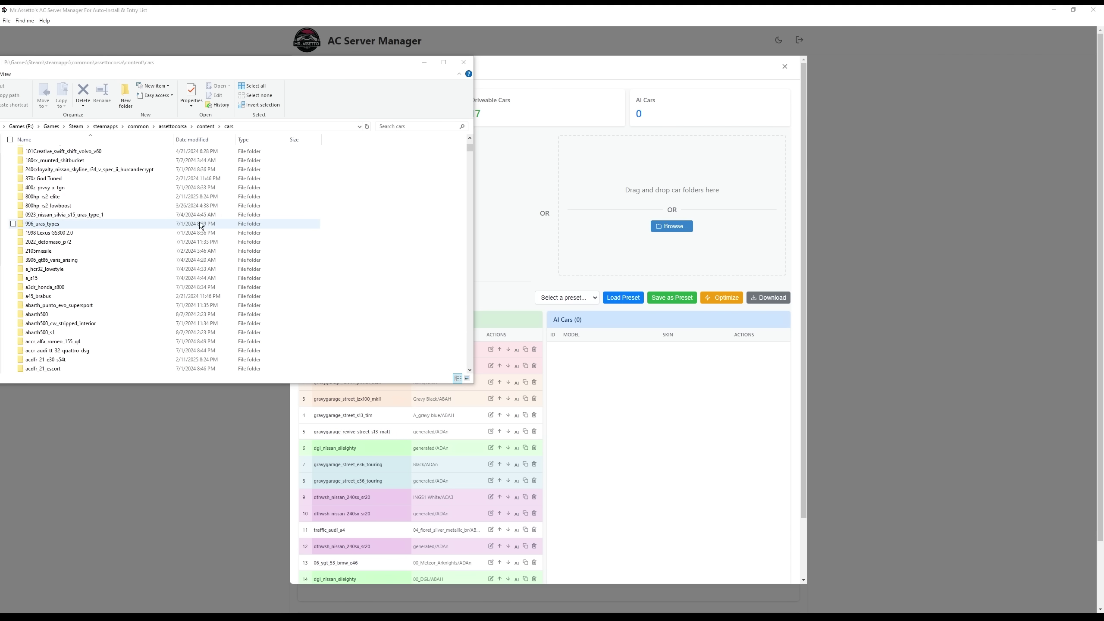
drag(470, 148, 461, 253)
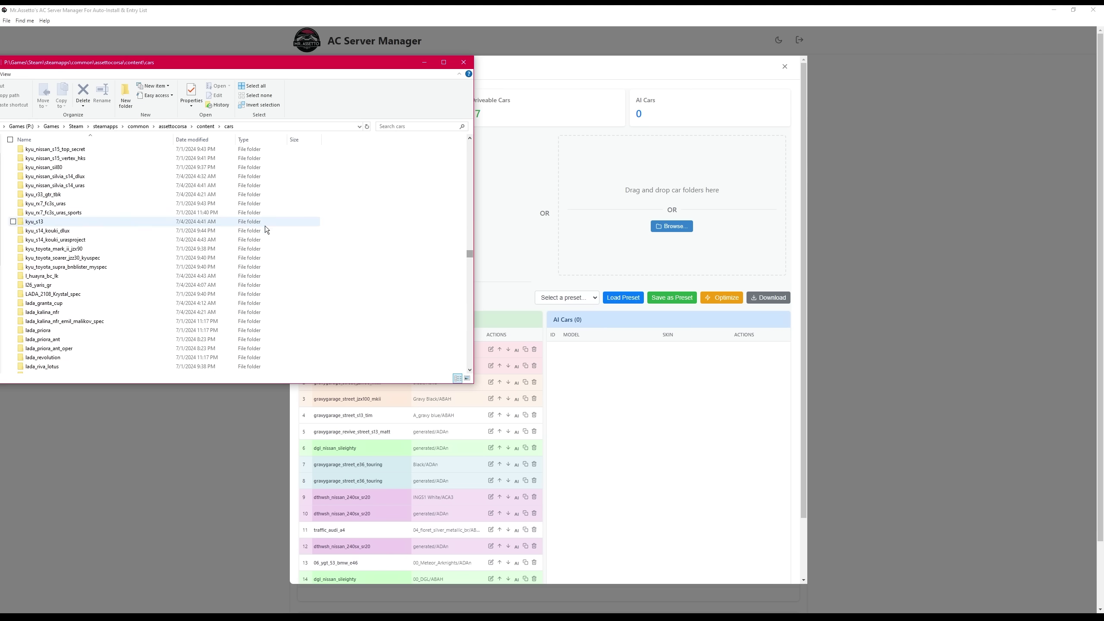
drag(333, 242, 162, 215)
drag(65, 217, 616, 202)
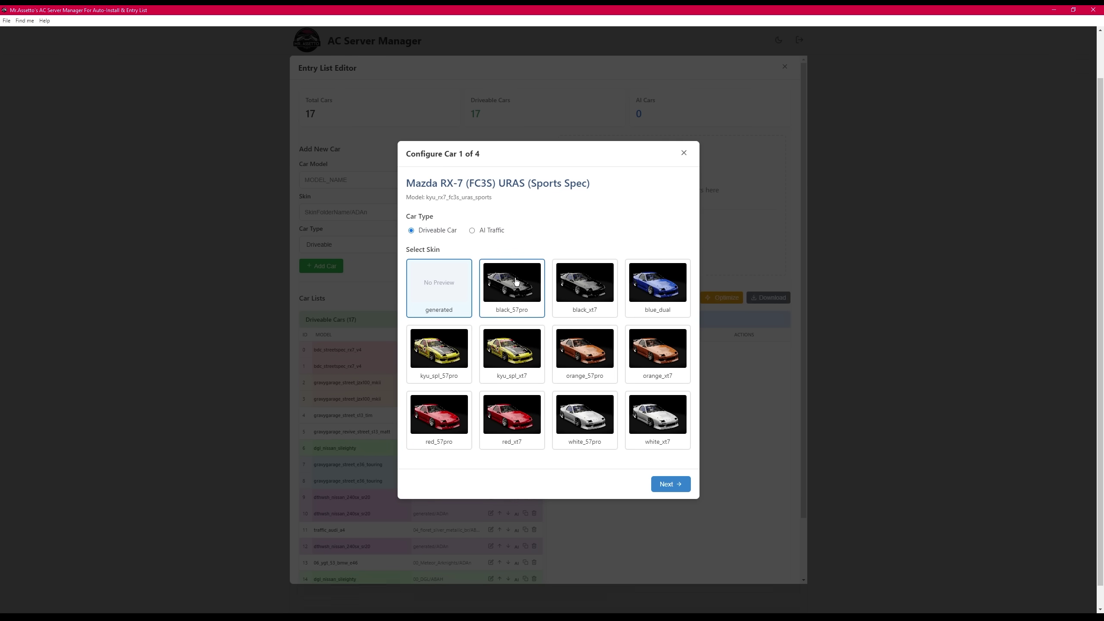
- Keep the RX-7 and S13 driveable, and make the S14 Kouki AI traffic with the black_and_blue skin
click(673, 482)
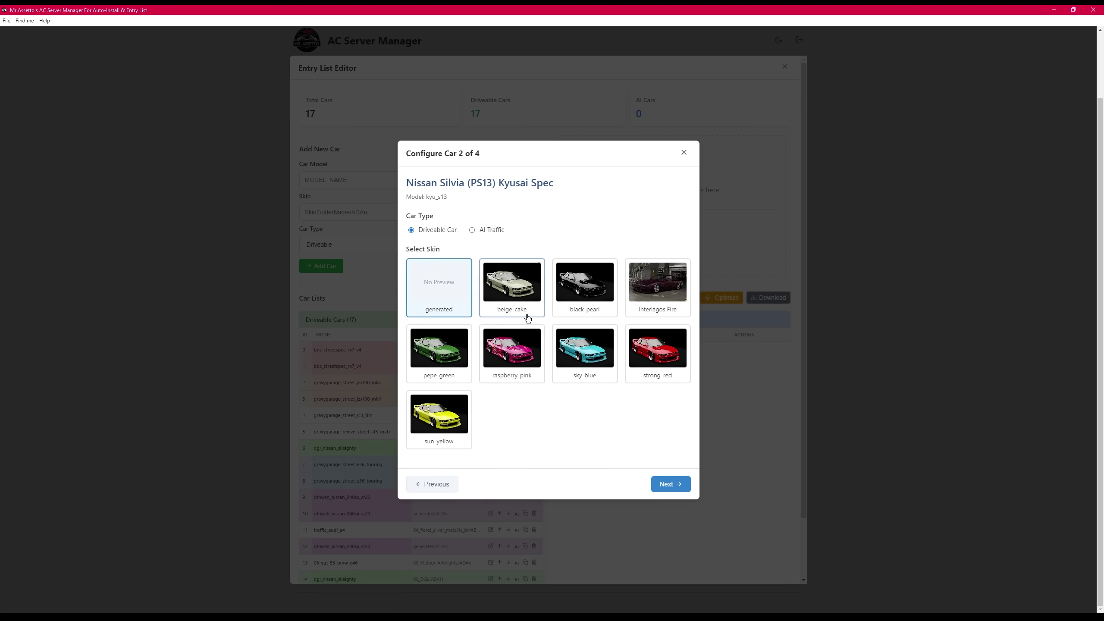
click(679, 485)
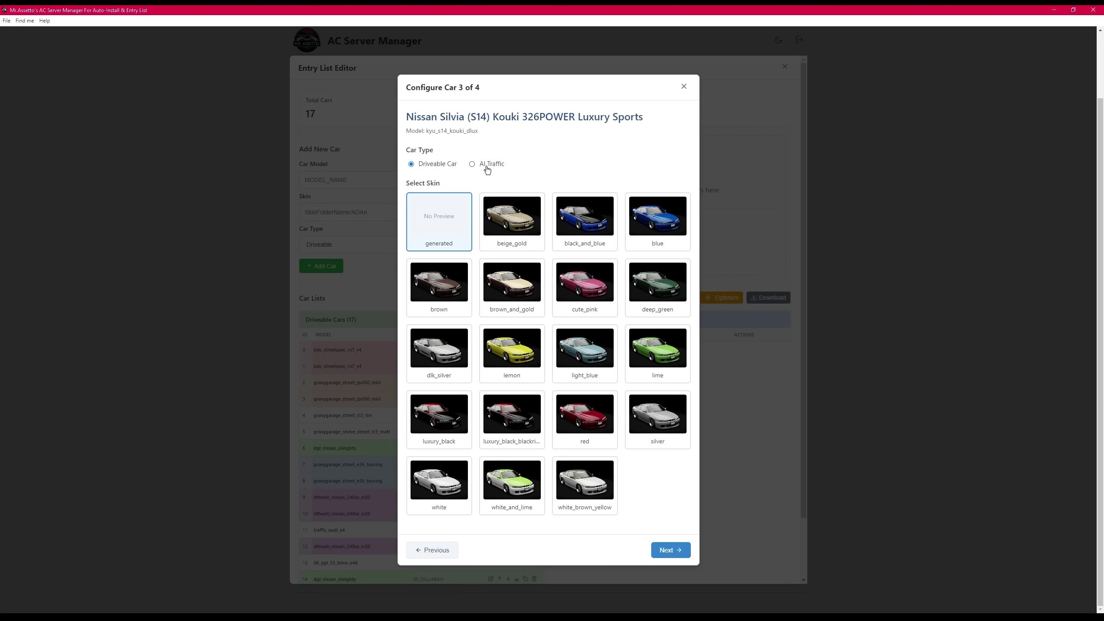
click(486, 164)
click(585, 217)
click(668, 550)
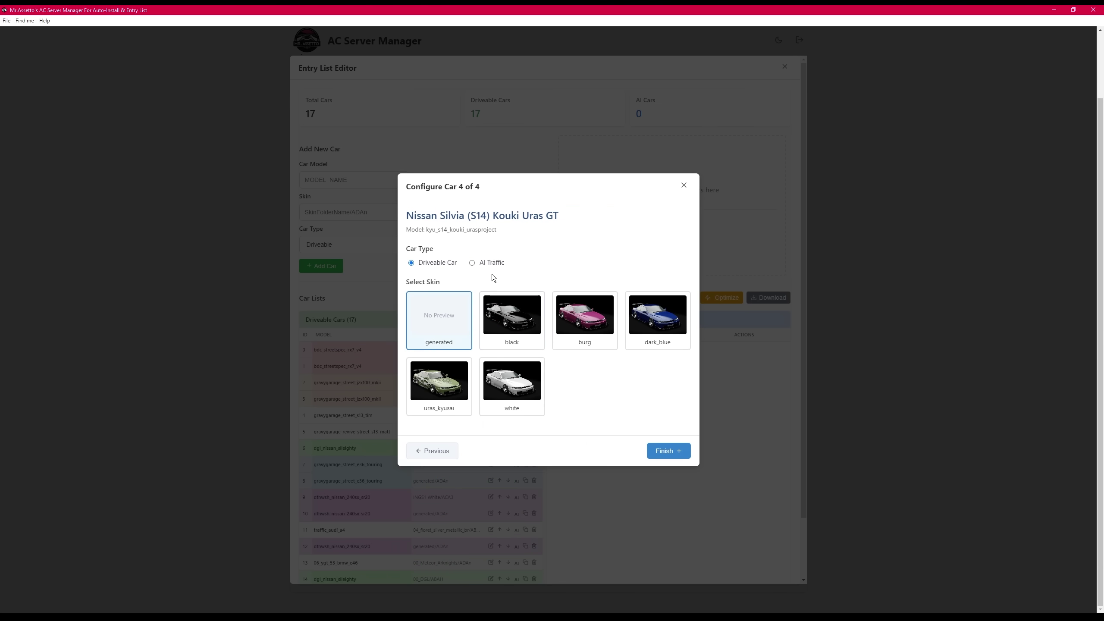
- Make the Uras GT an AI traffic car with the black skin and finish adding the cars
click(476, 263)
click(511, 320)
click(667, 452)
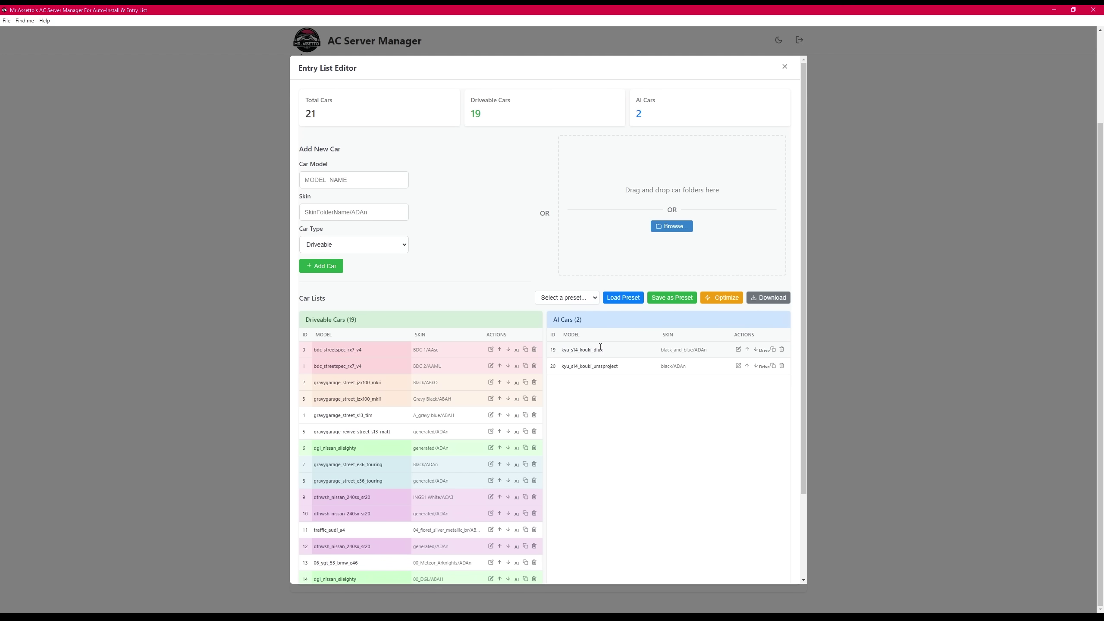
scroll(600, 347, down, 2)
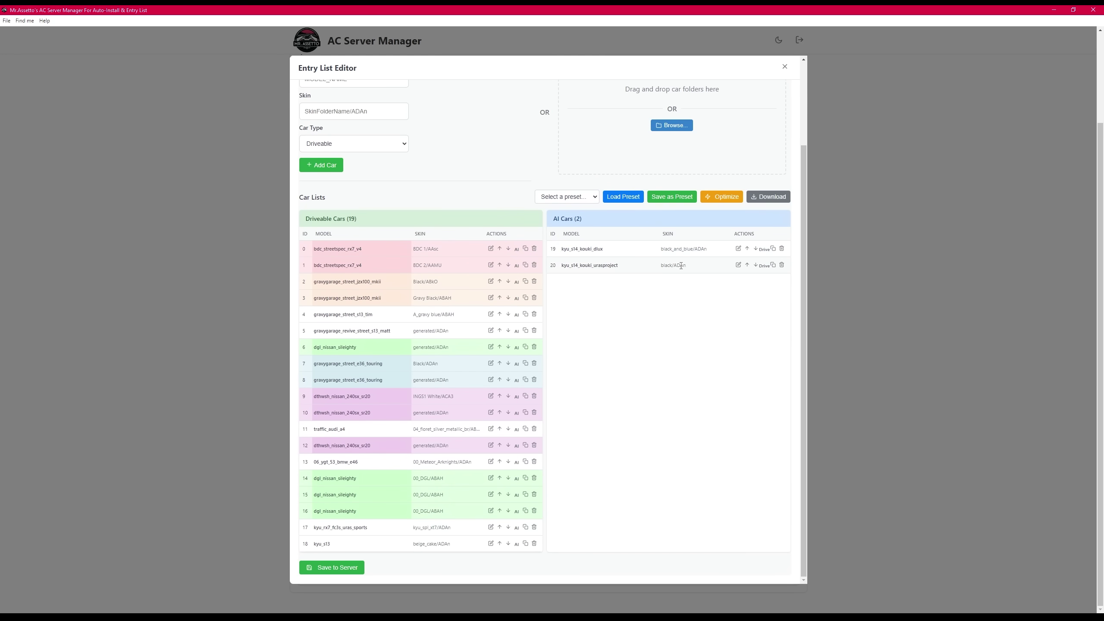
- Save the current entry list as a preset named Test
click(738, 249)
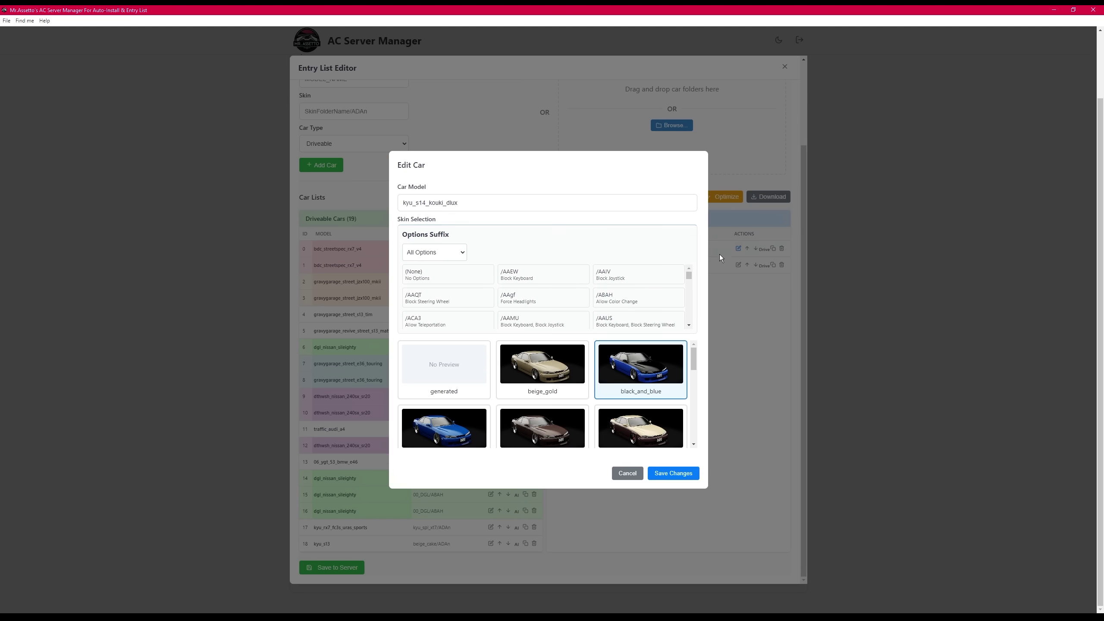
click(634, 474)
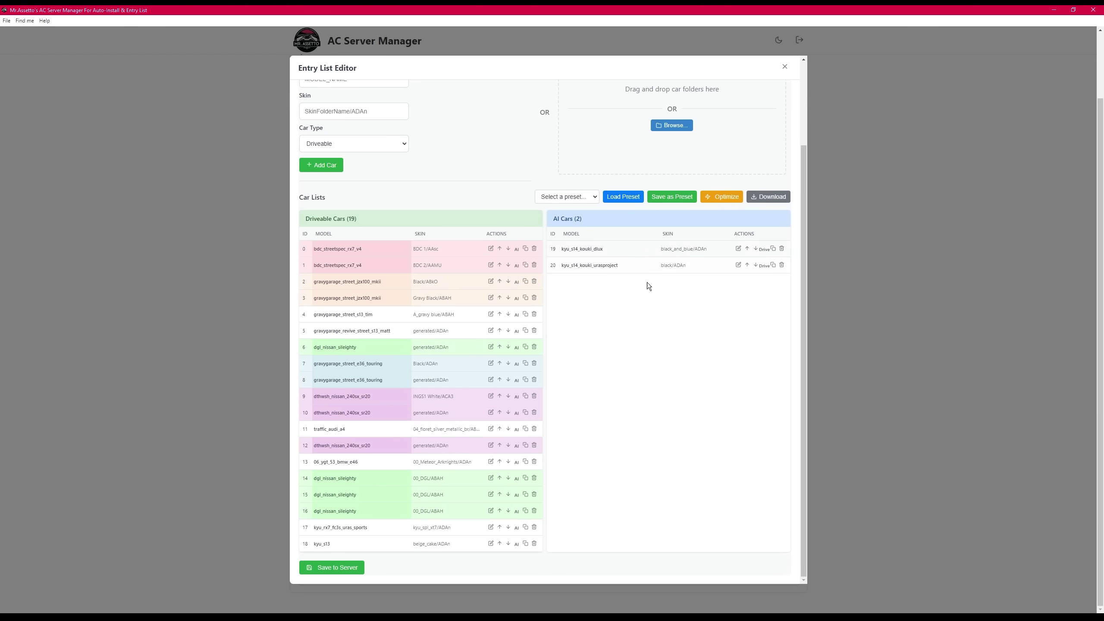
click(657, 196)
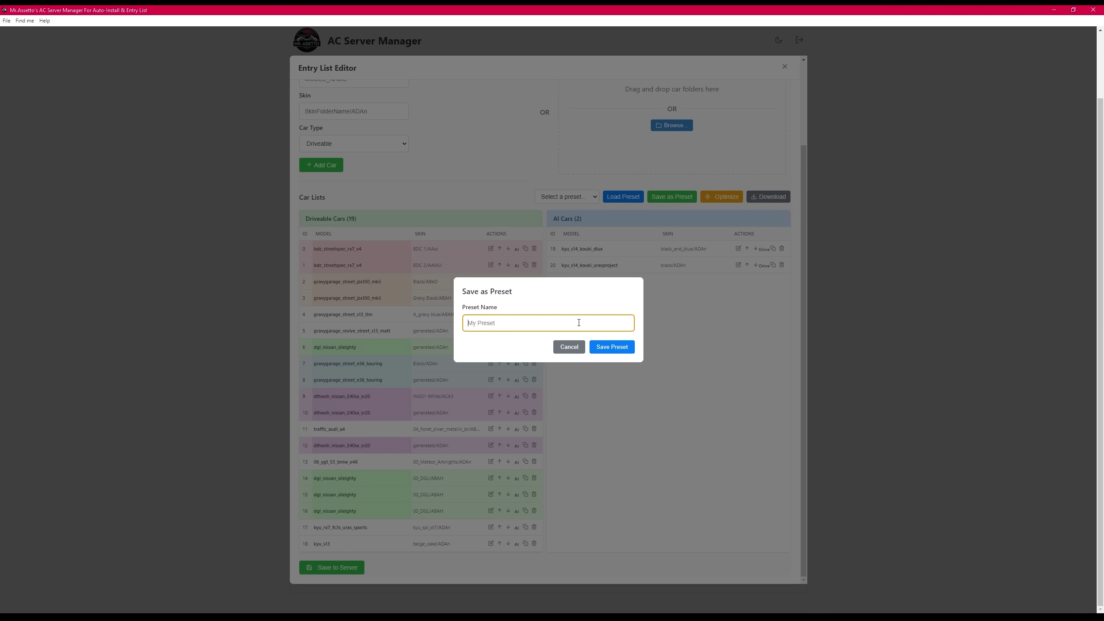
text(Test)
click(623, 347)
- Duplicate the kyu_s14_kouki_urasproject AI entry several times, then restore the list from the Test preset
click(773, 265)
double_click(773, 265)
triple_click(773, 266)
triple_click(773, 266)
triple_click(773, 265)
click(773, 266)
triple_click(773, 265)
click(621, 199)
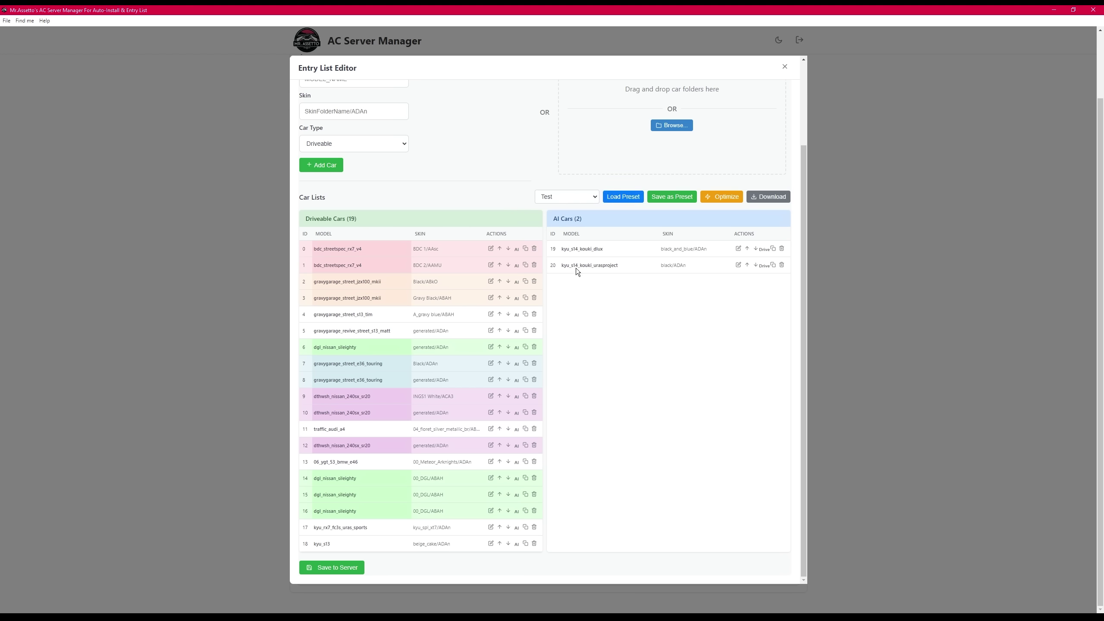
- Keep the Test preset and optimize the entry list by grouping duplicate car models
click(583, 201)
click(561, 198)
drag(313, 347, 357, 346)
drag(314, 478, 362, 477)
click(371, 478)
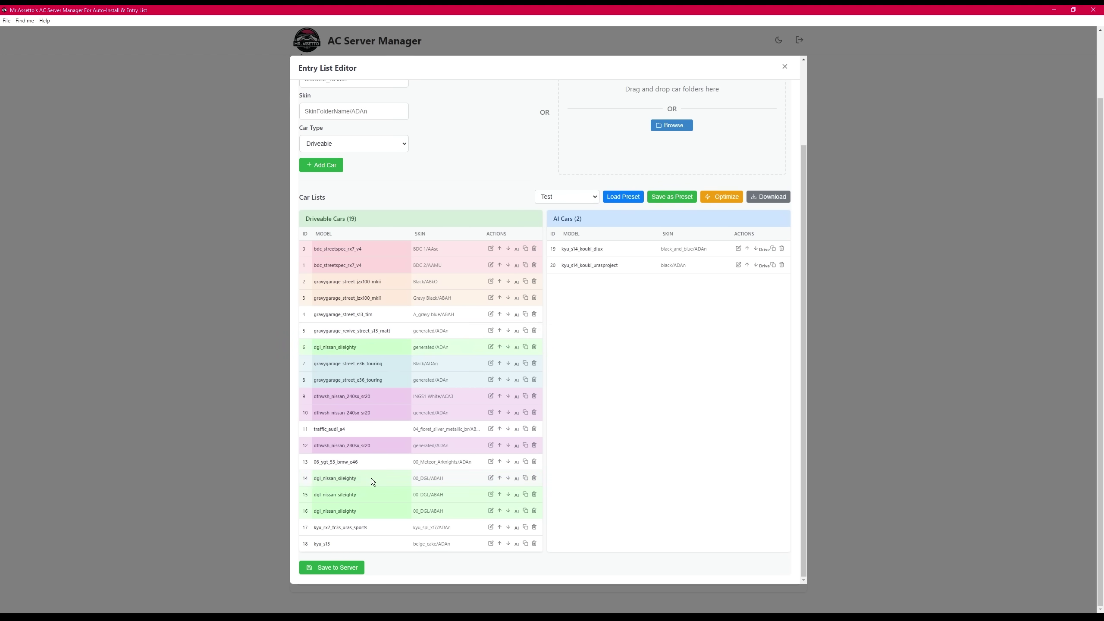
click(715, 202)
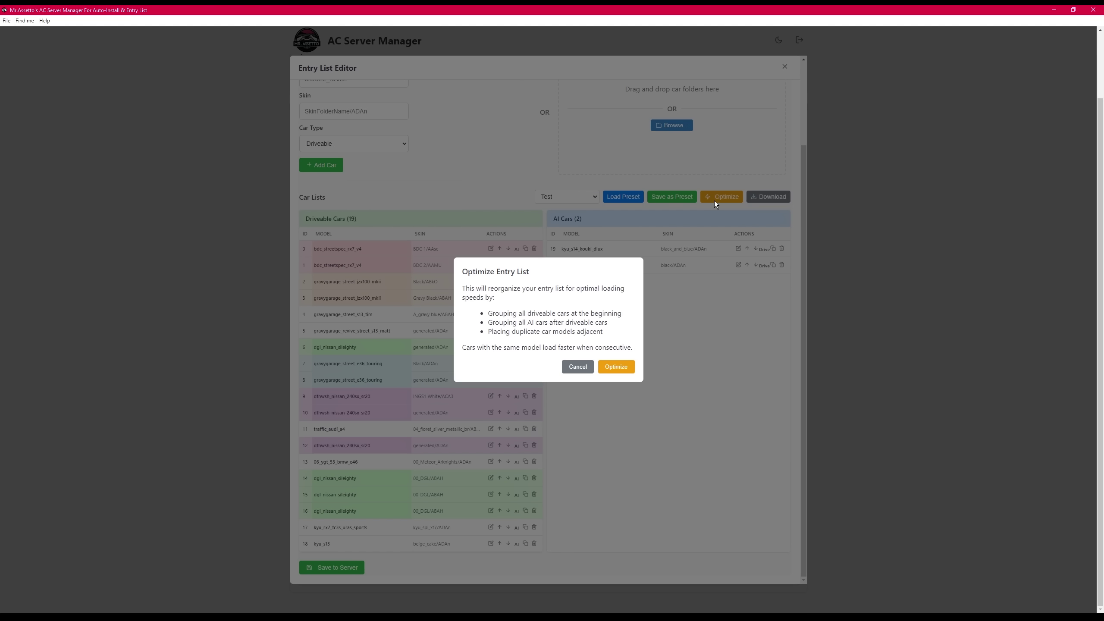
click(614, 368)
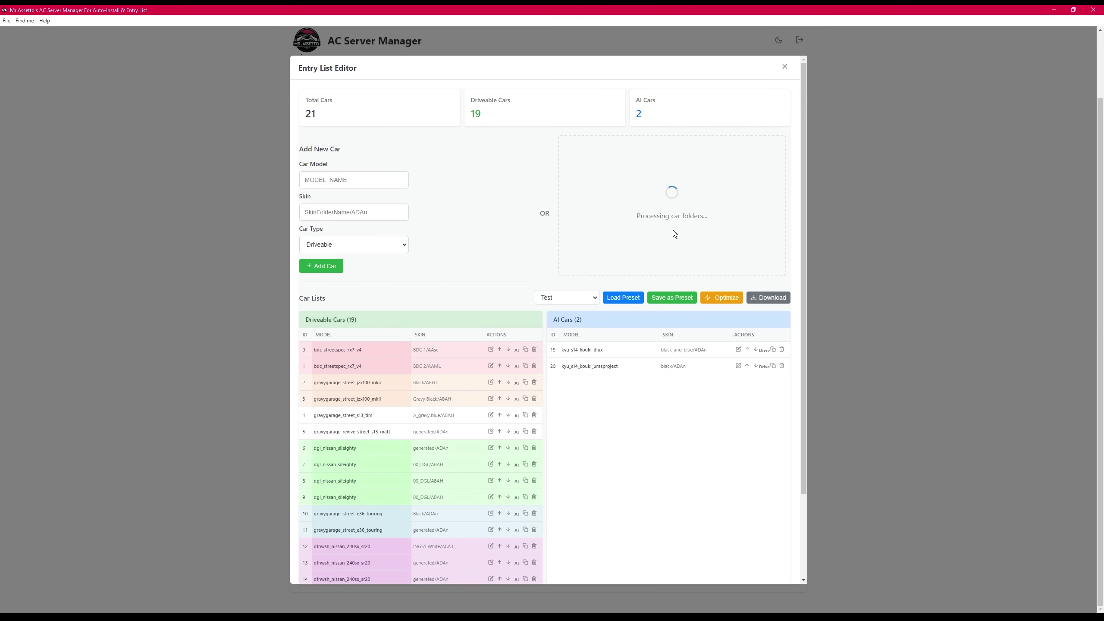
- Add 86_toyota_ae86_jgtc as an AI traffic car with the kraft_86 skin
click(673, 227)
scroll(159, 208, down, 5)
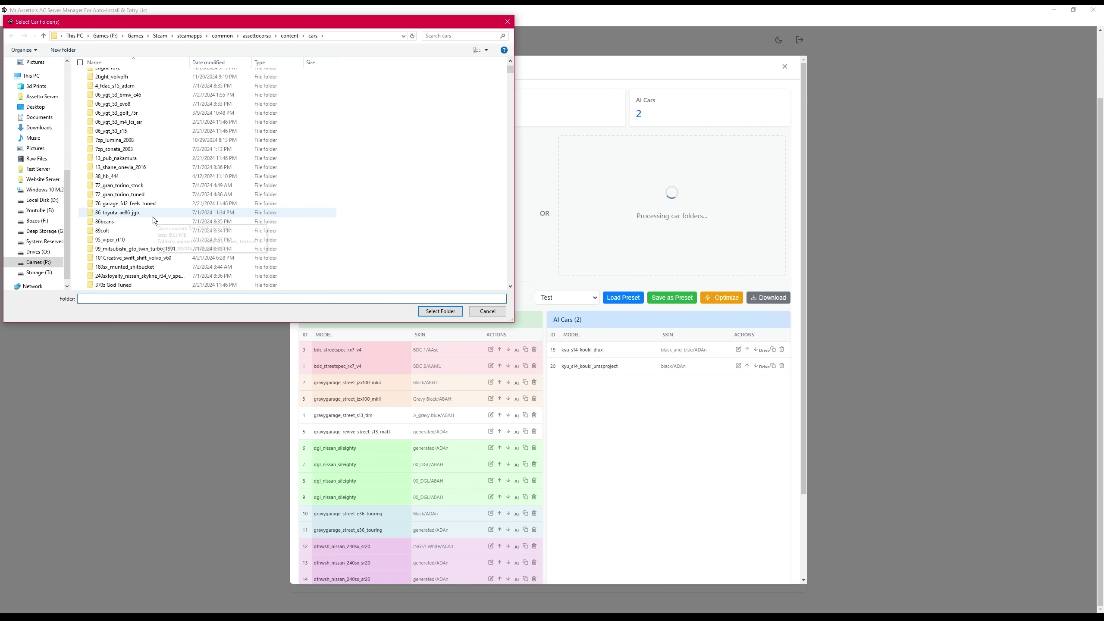
click(130, 186)
click(440, 311)
click(585, 350)
click(495, 298)
click(683, 418)
scroll(693, 392, down, 3)
- Save the entry list to the server instead of exporting entry_list.ini, and close the editor
click(772, 198)
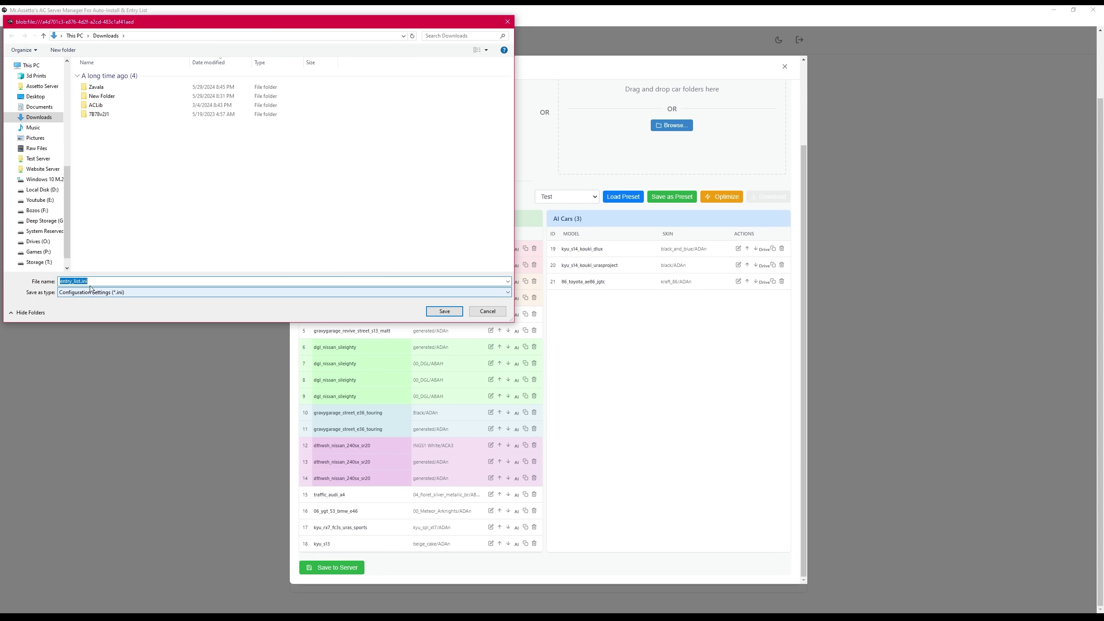
click(507, 22)
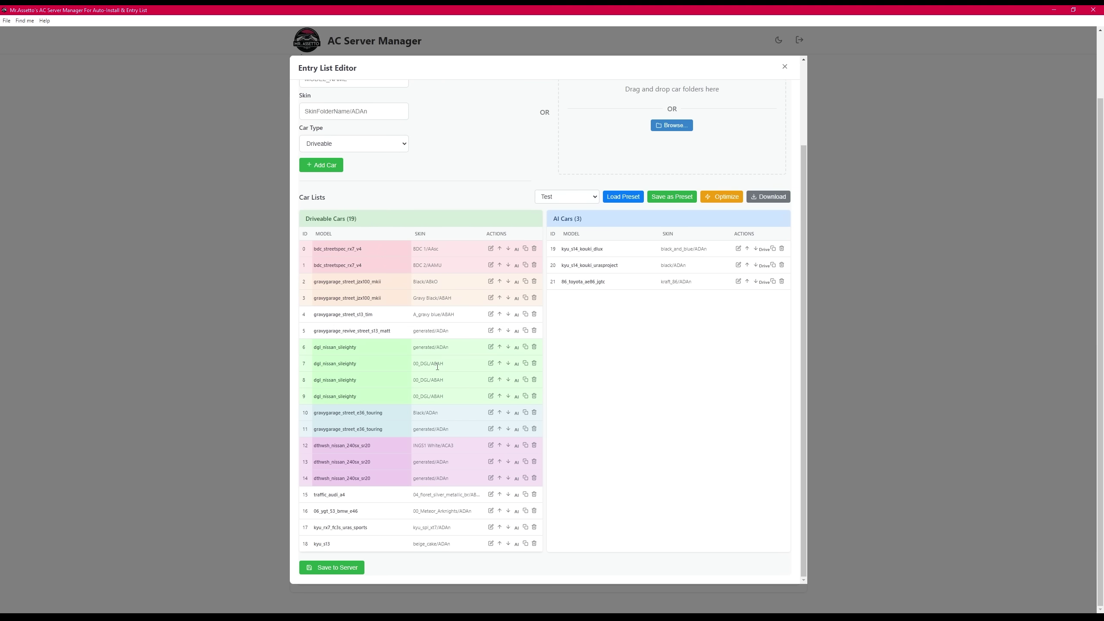
click(327, 570)
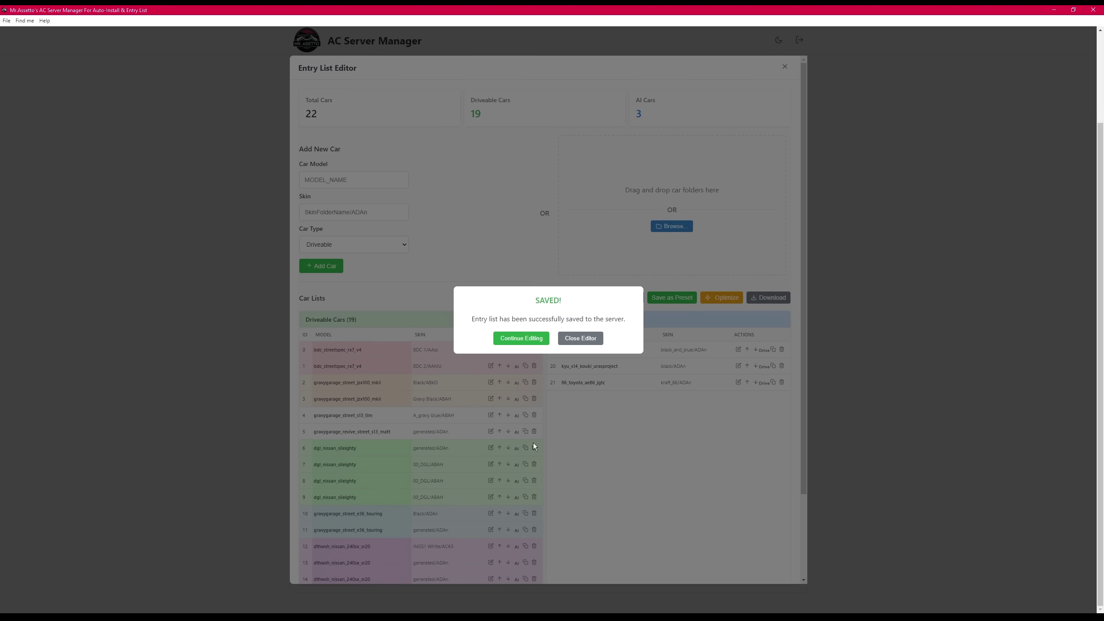
click(596, 342)
click(455, 150)
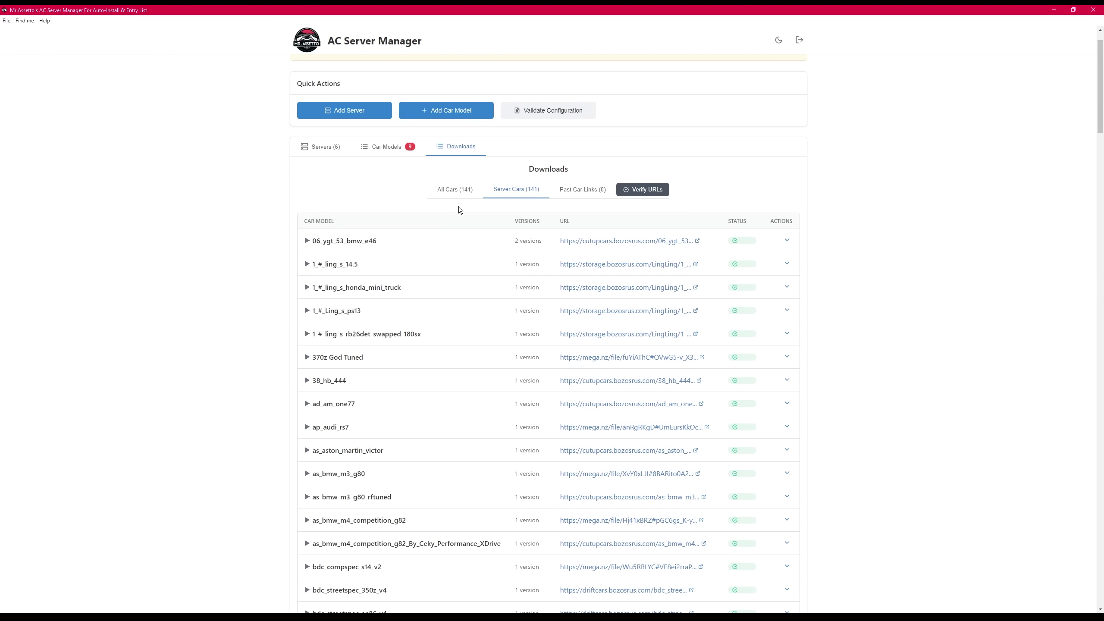
- Show All Cars (141) in the Downloads list instead of only the server cars
scroll(456, 204, down, 2)
scroll(452, 182, up, 2)
scroll(435, 204, down, 8)
scroll(435, 205, down, 12)
scroll(441, 219, up, 20)
click(452, 237)
- Expand and collapse 06_ygt_53_bmw_e46 to check its versions, 1.3 and Default
scroll(453, 241, down, 1)
click(472, 243)
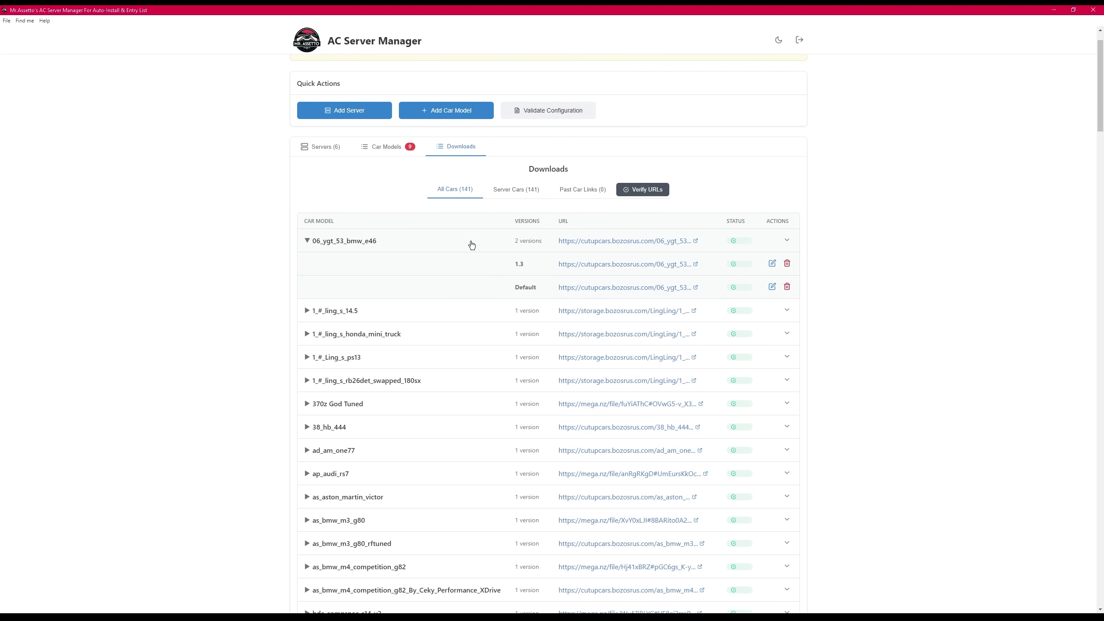
click(472, 245)
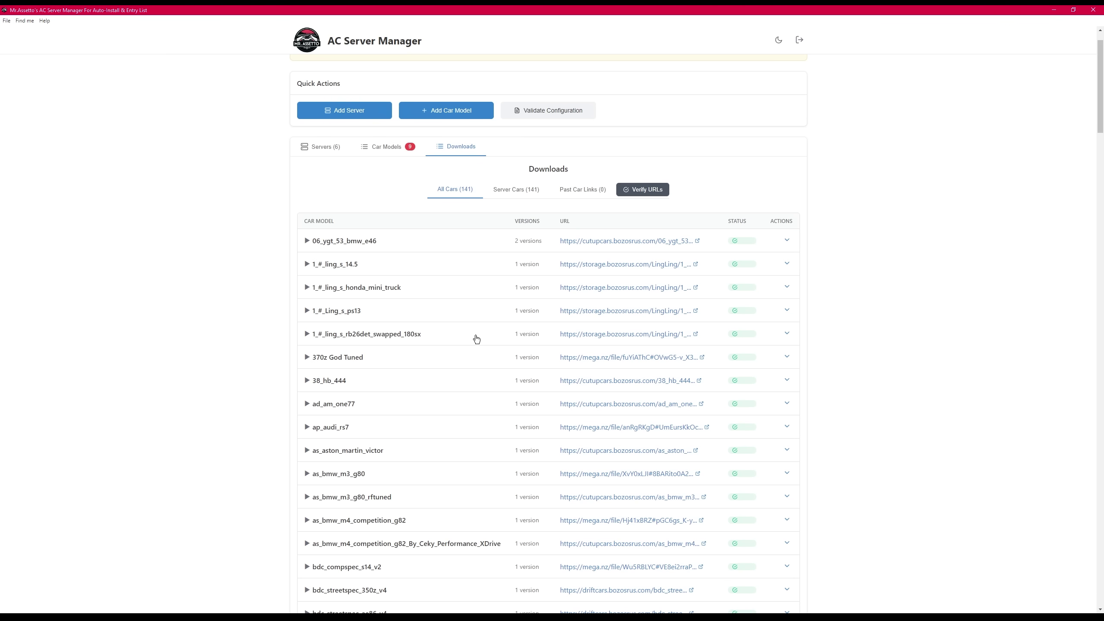
scroll(480, 329, down, 1)
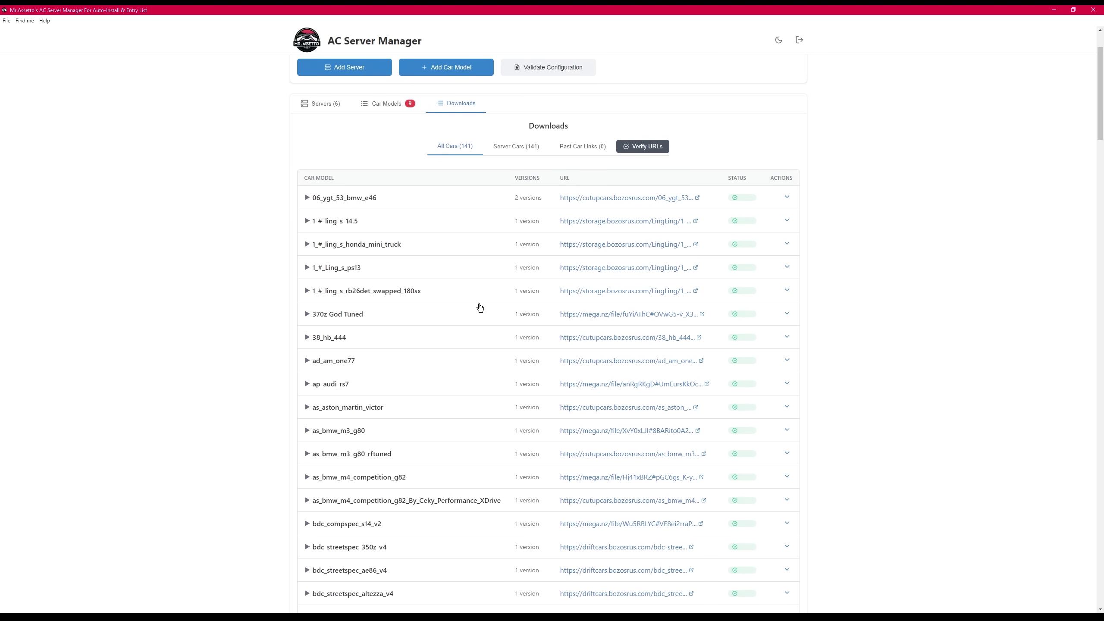
scroll(481, 309, down, 1)
scroll(481, 308, up, 2)
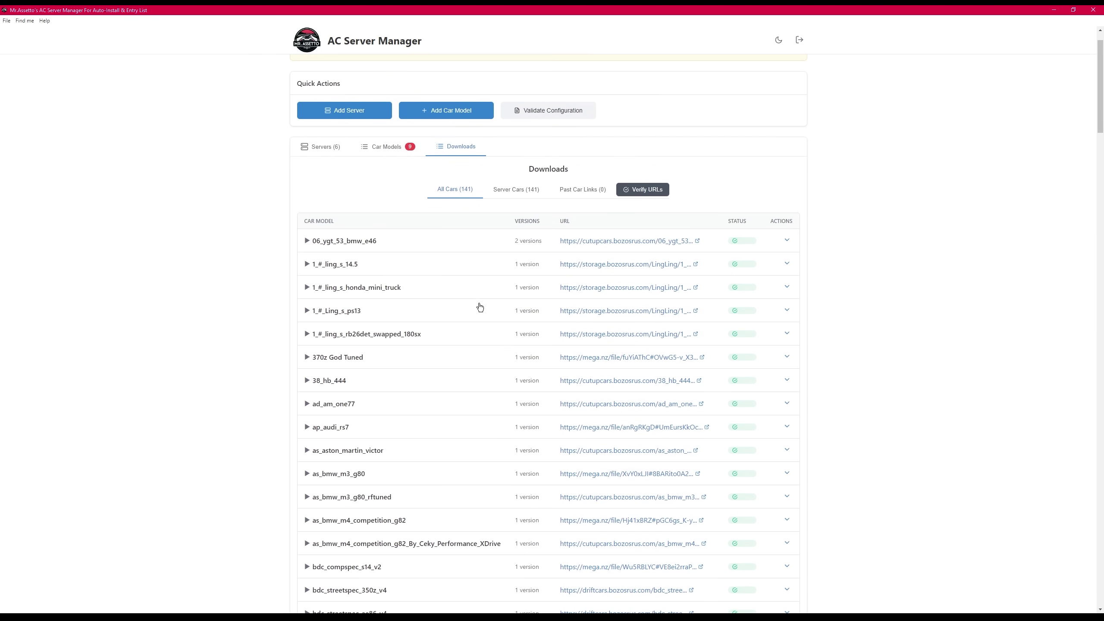
- Add a version named Test with a pasted download URL to 06_ygt_53_bmw_e46
click(452, 246)
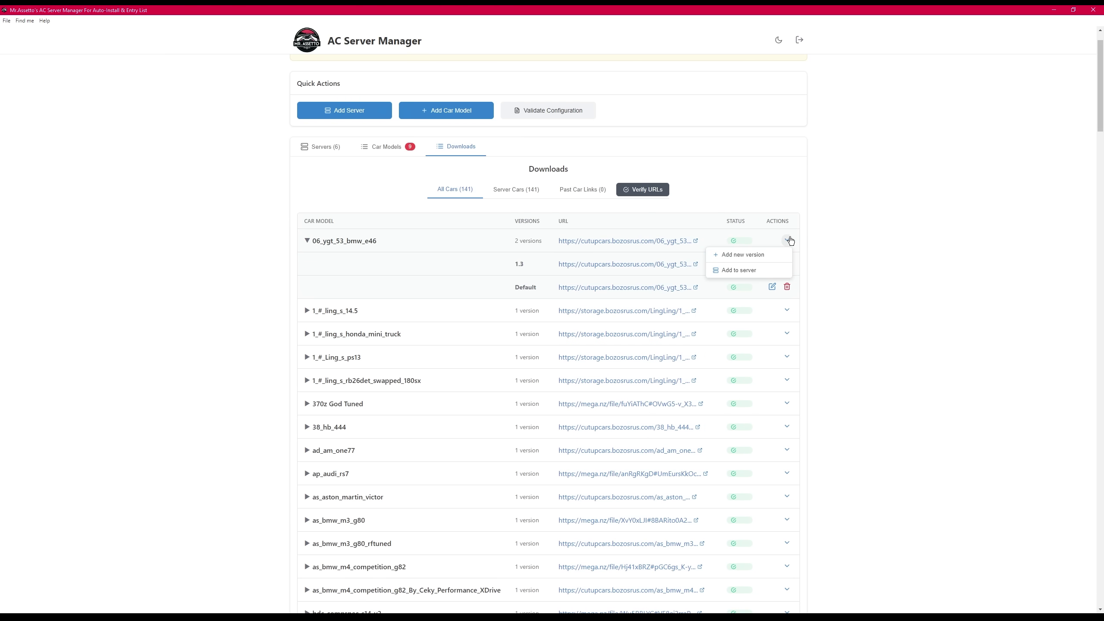
click(743, 255)
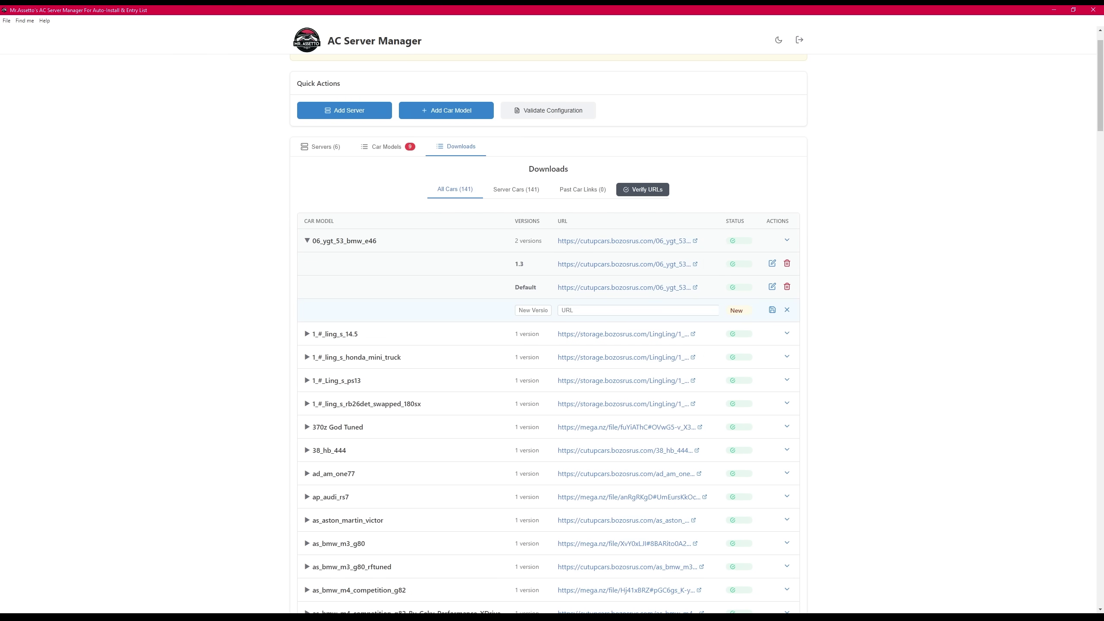
click(537, 311)
text(Test)
click(655, 310)
key(ctrl+v)
click(772, 310)
- Add version 7.3 with the google.com download URL to as_bmw_m3_g80
scroll(391, 302, down, 6)
click(405, 286)
click(787, 283)
click(760, 302)
click(532, 332)
text(7)
click(567, 332)
key(ctrl+v)
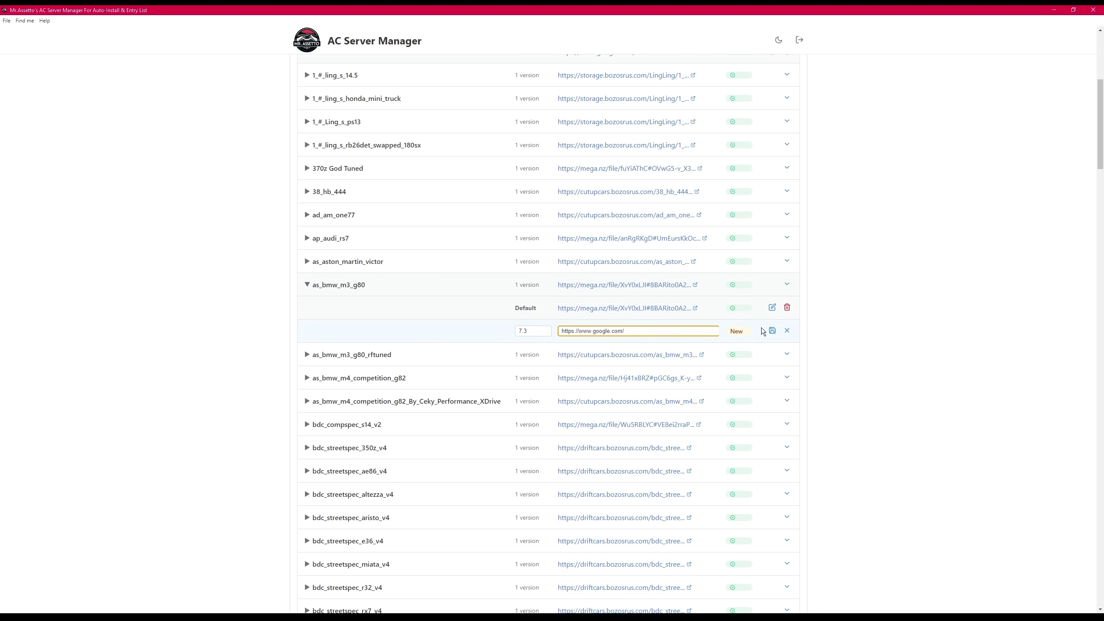
click(772, 330)
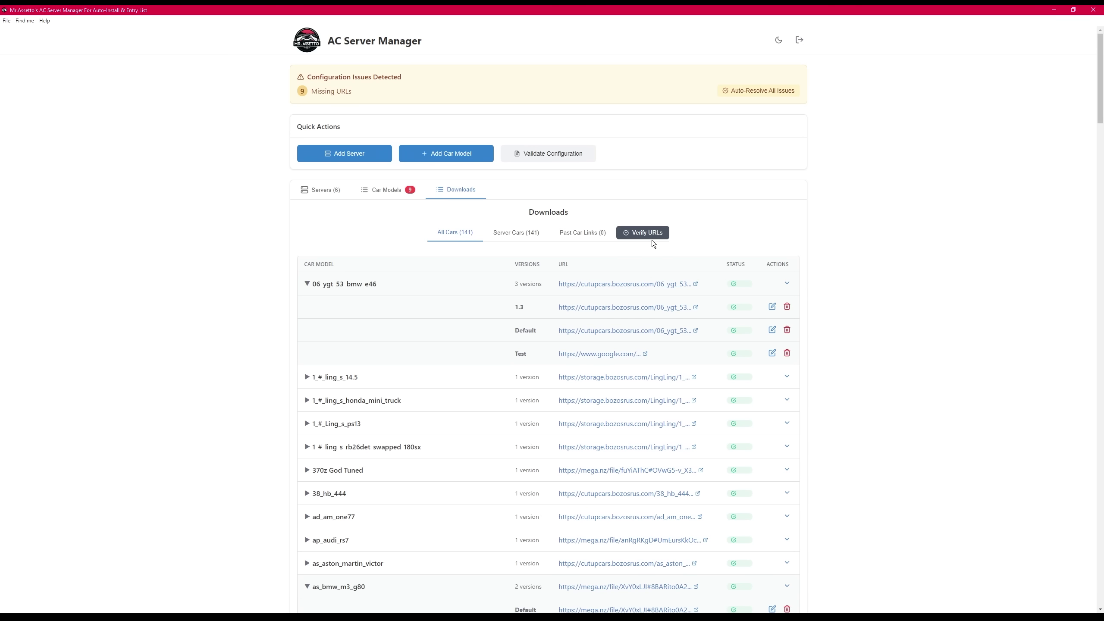
- Verify all cars' download URLs, finding 143 valid and 2 broken links
click(471, 284)
click(495, 517)
click(630, 233)
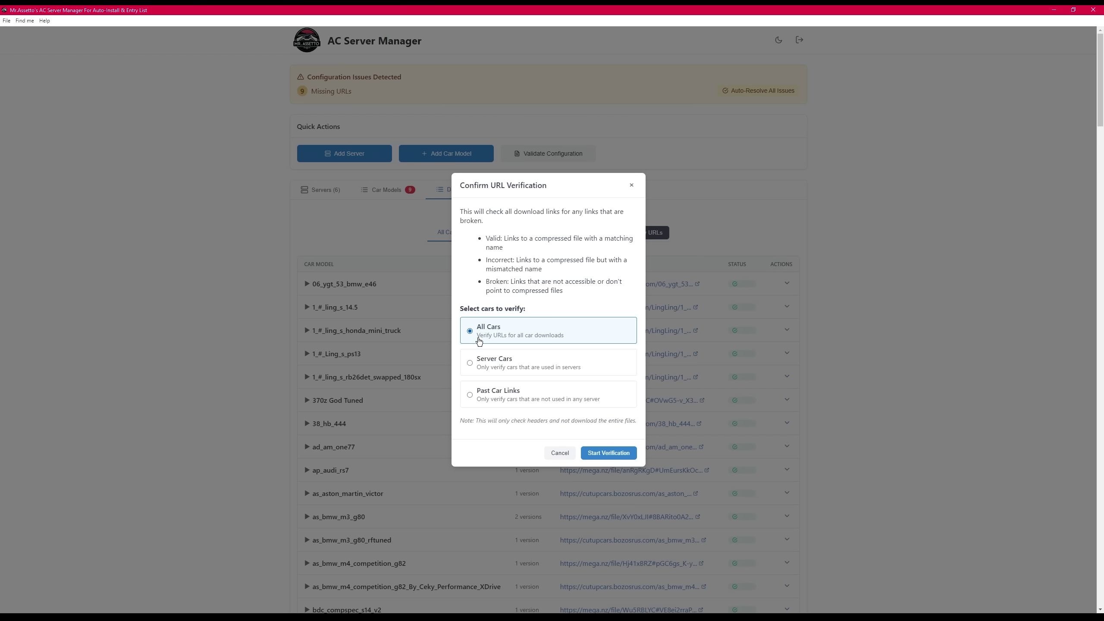
click(612, 456)
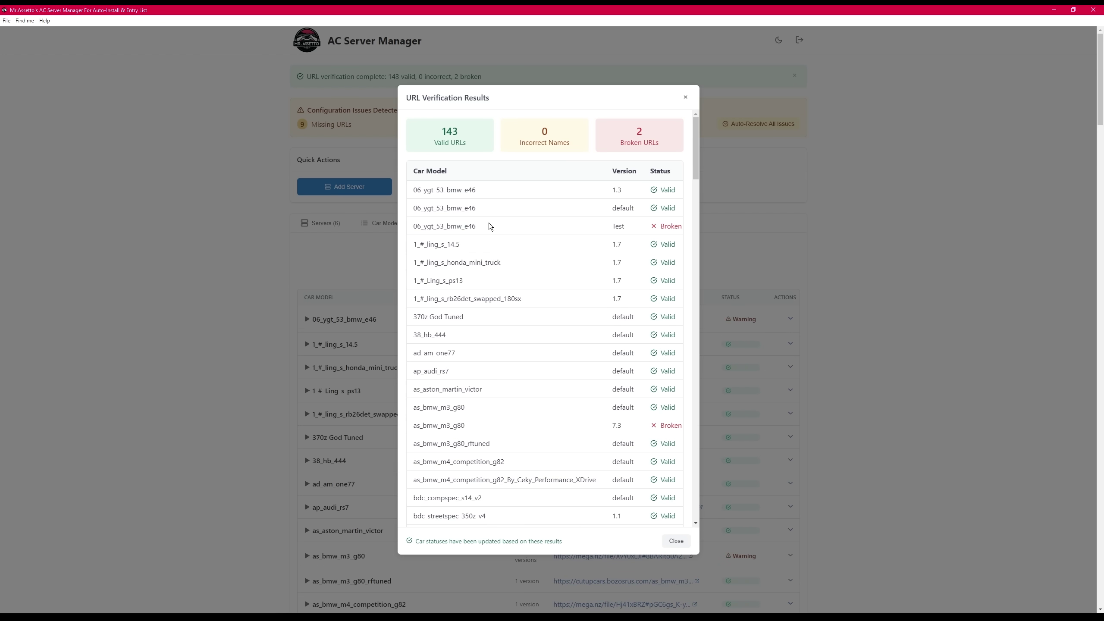
scroll(620, 248, down, 3)
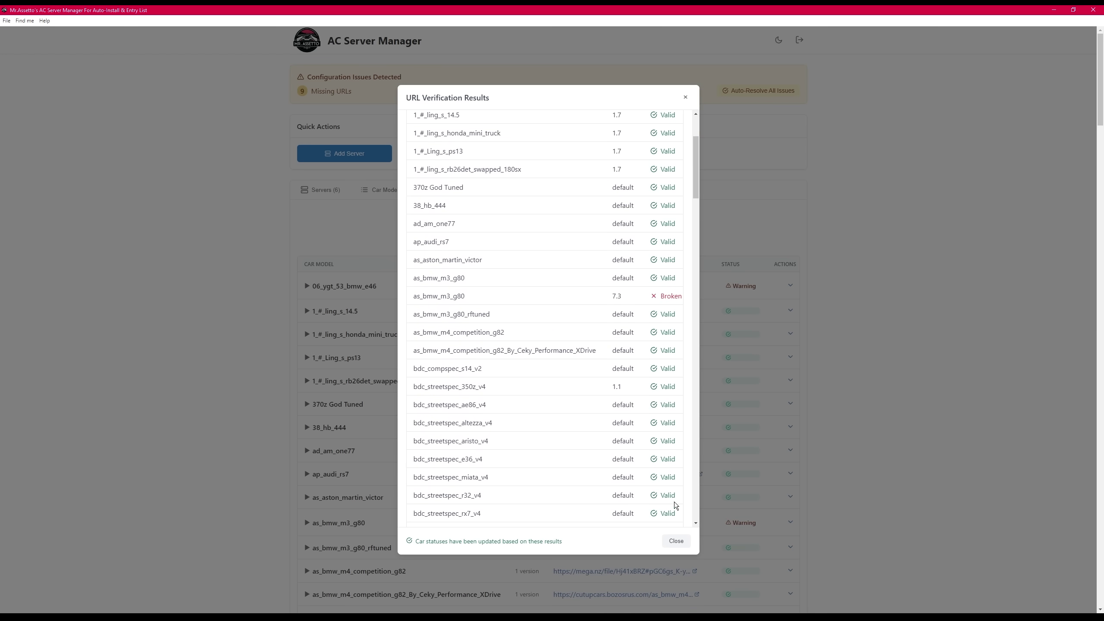
click(676, 541)
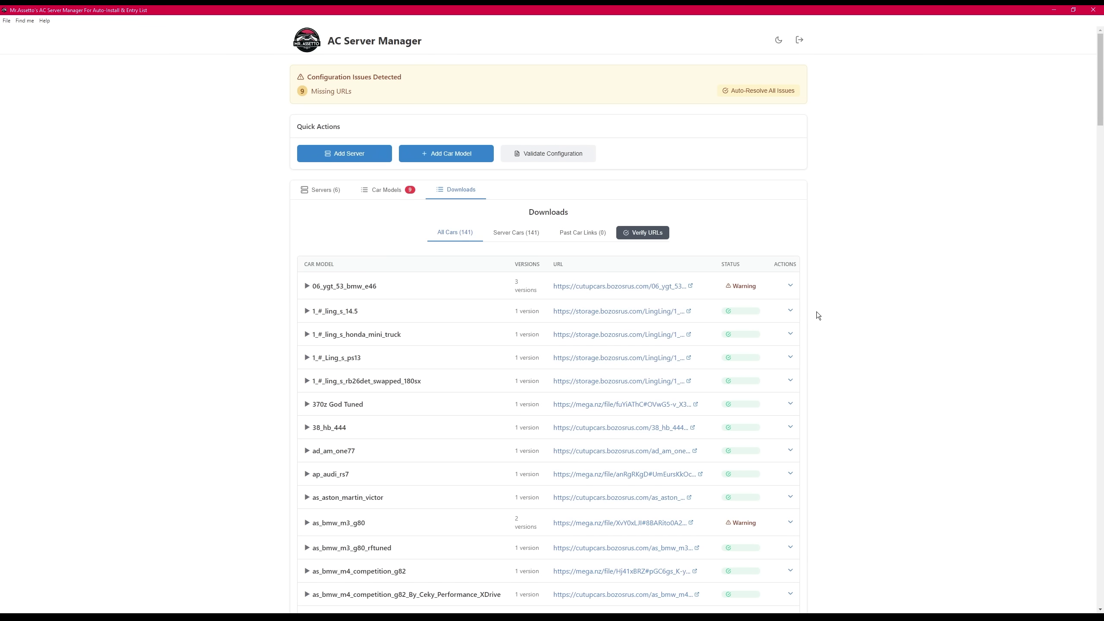
- In Car Models, switch SRP Original Server 8079 to the Test version of 06_ygt_53_bmw_e46
click(776, 289)
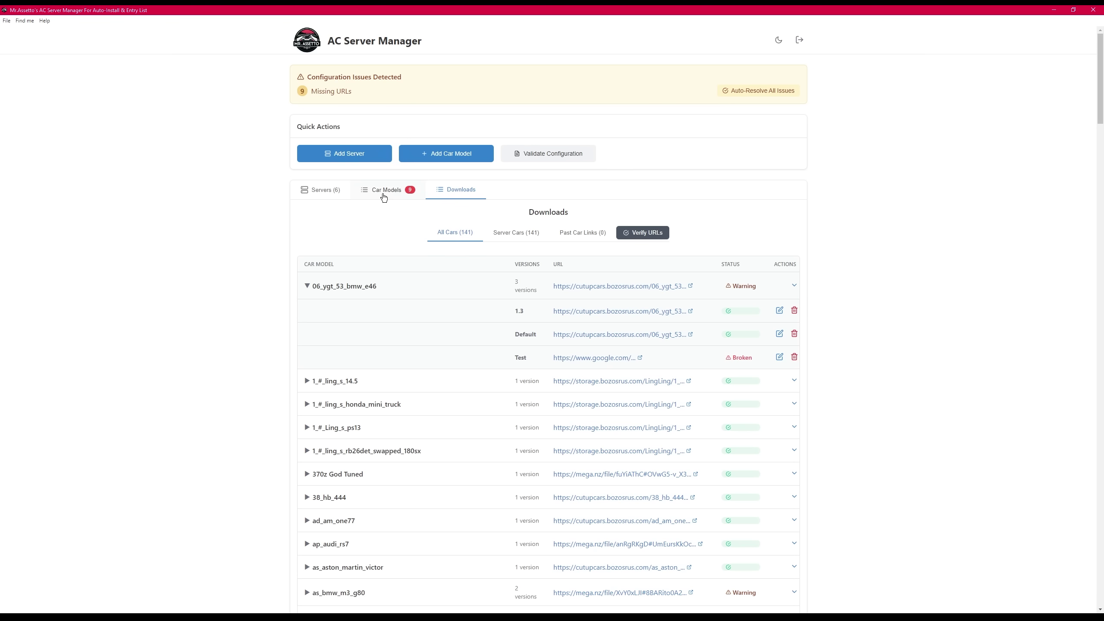
click(384, 191)
click(790, 270)
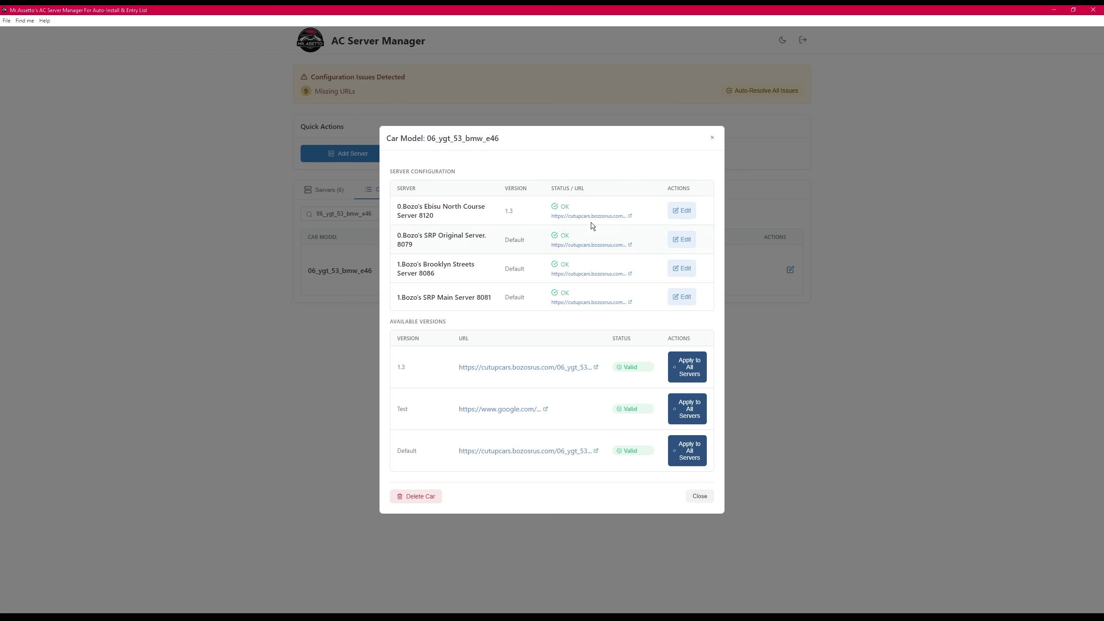
click(686, 240)
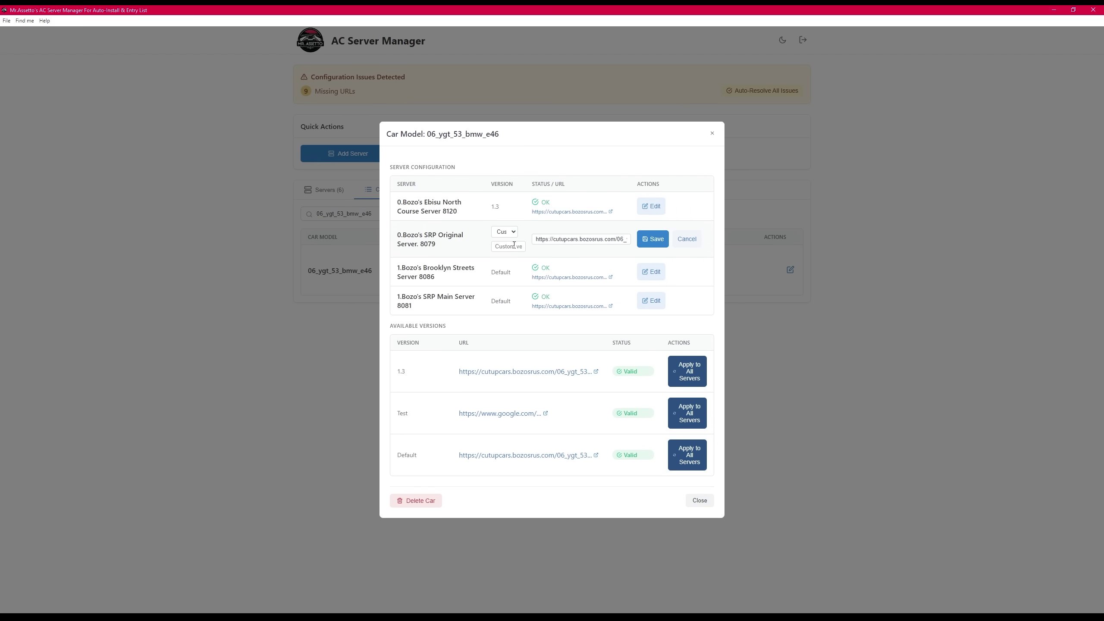
click(509, 233)
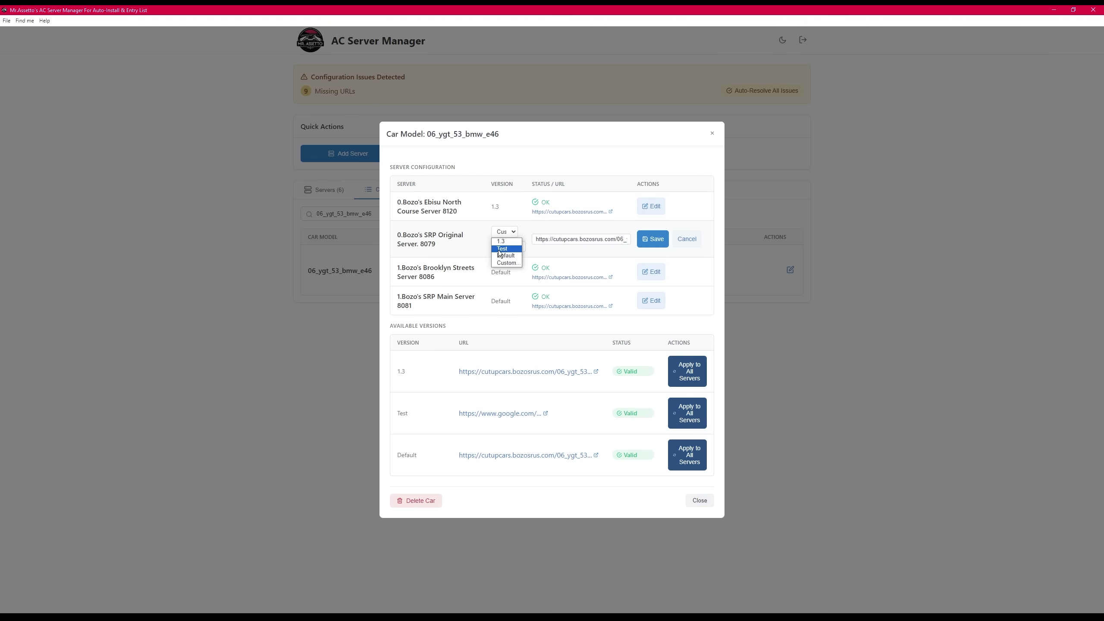
click(501, 249)
click(653, 240)
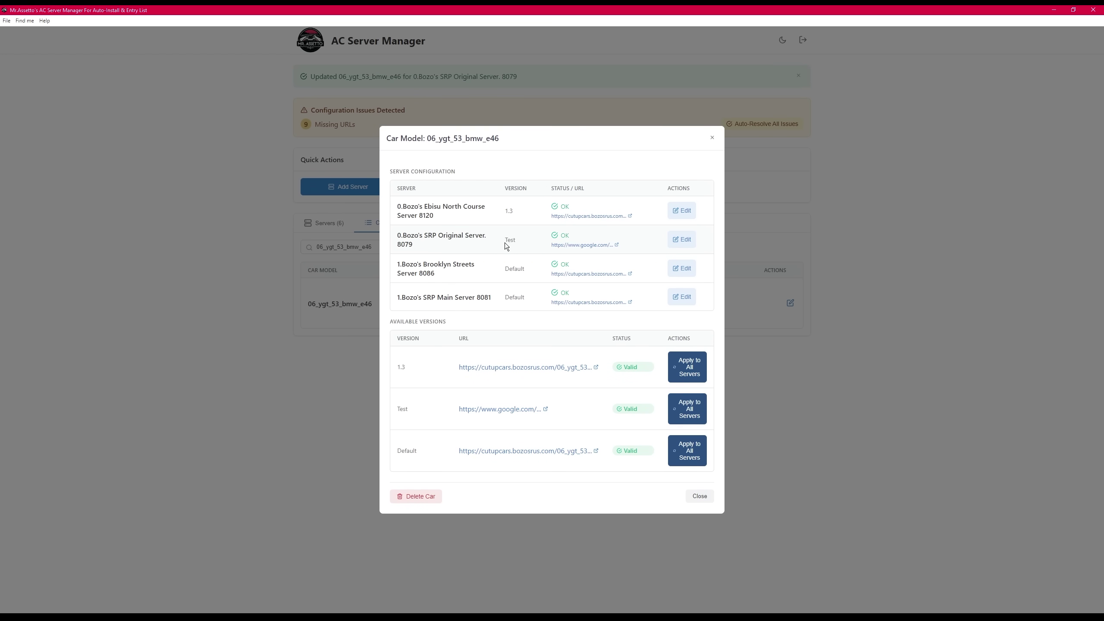
click(712, 138)
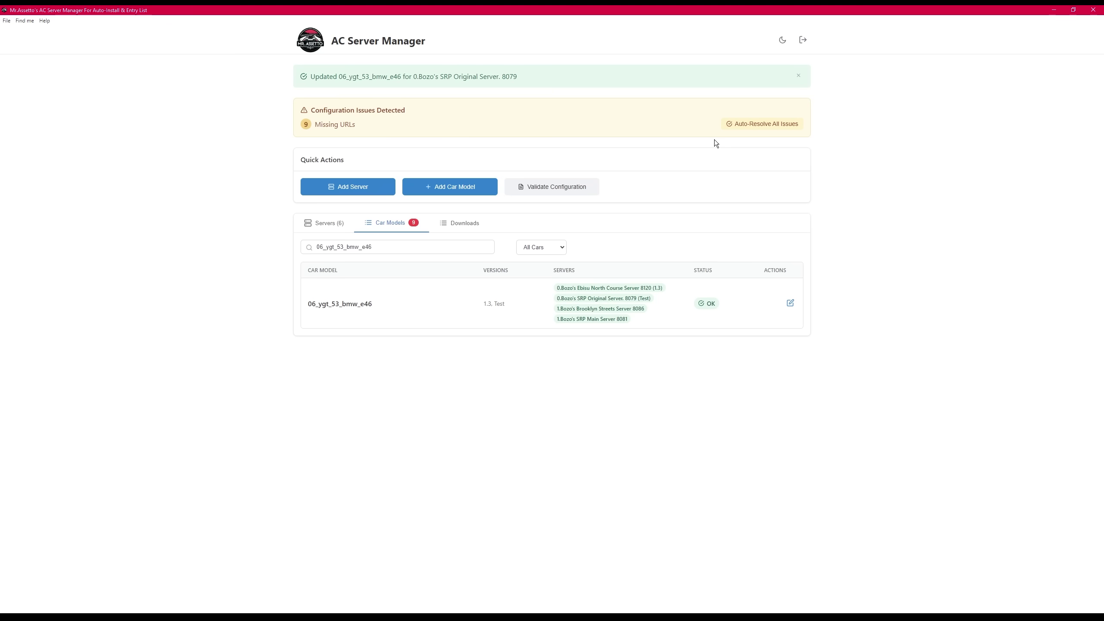
click(472, 224)
click(416, 328)
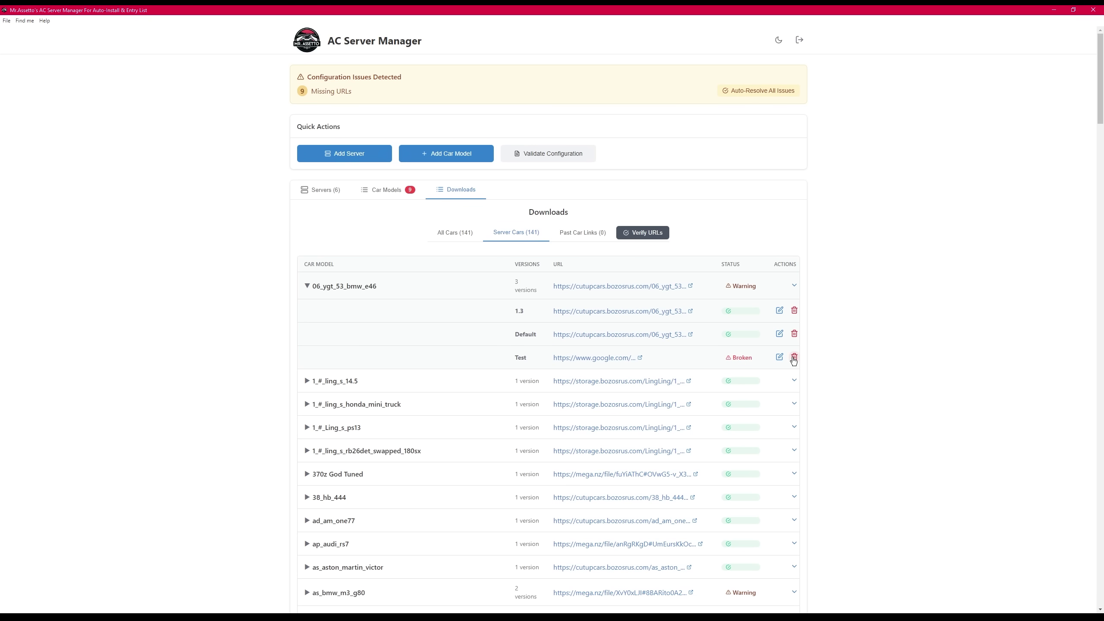
- Cancel the custom replacement for the Test version, then delete as_bmw_m3_g80's broken 7.3 version
click(794, 358)
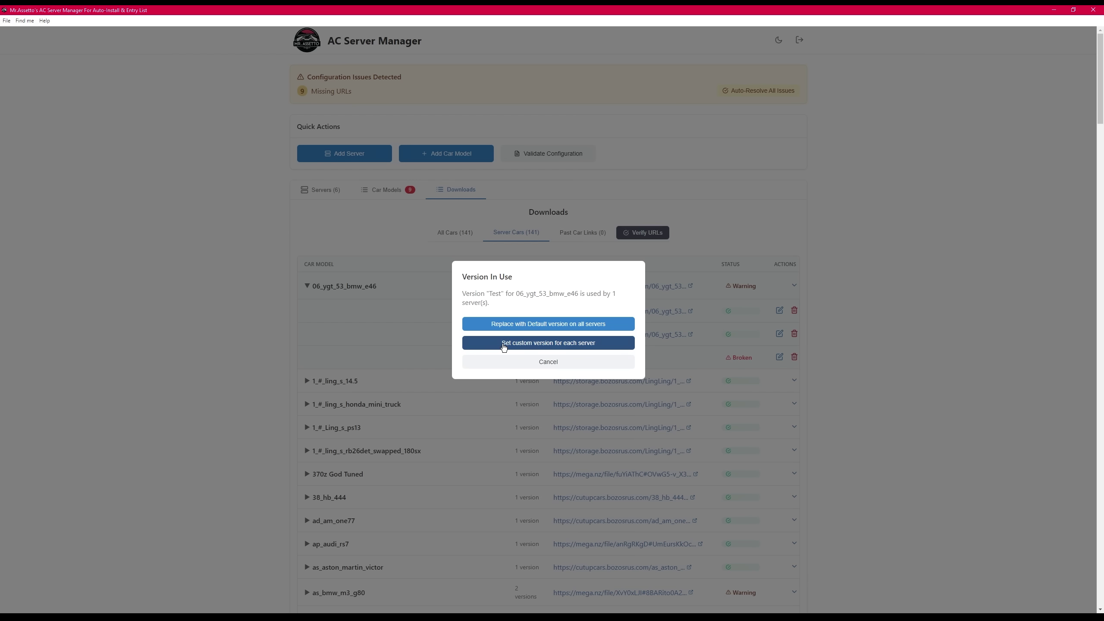
click(486, 347)
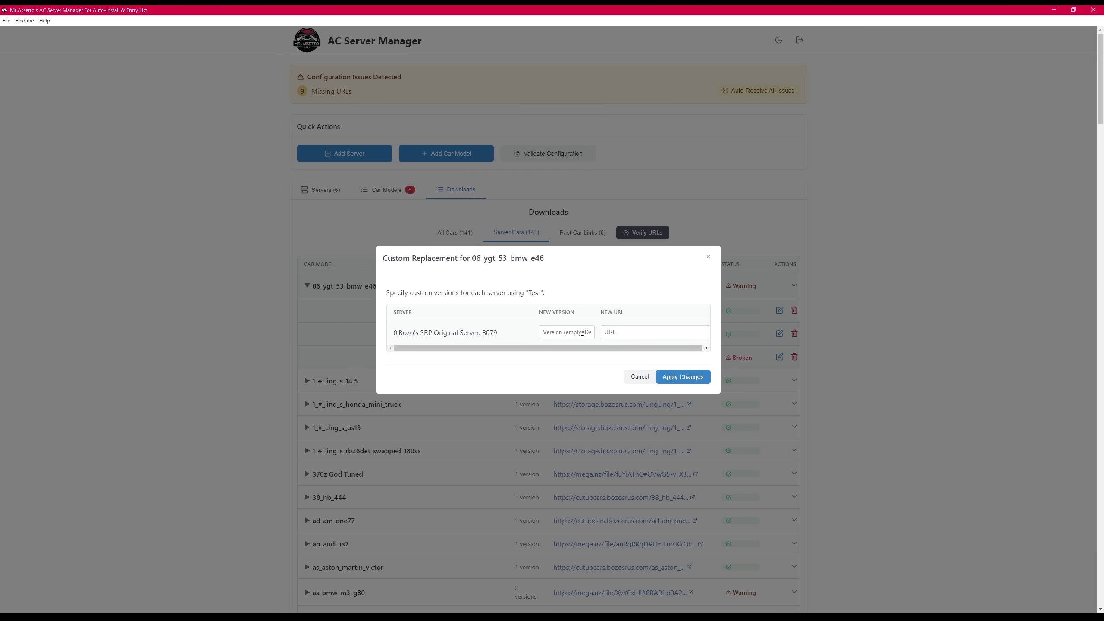
click(635, 335)
click(631, 378)
click(482, 436)
click(793, 484)
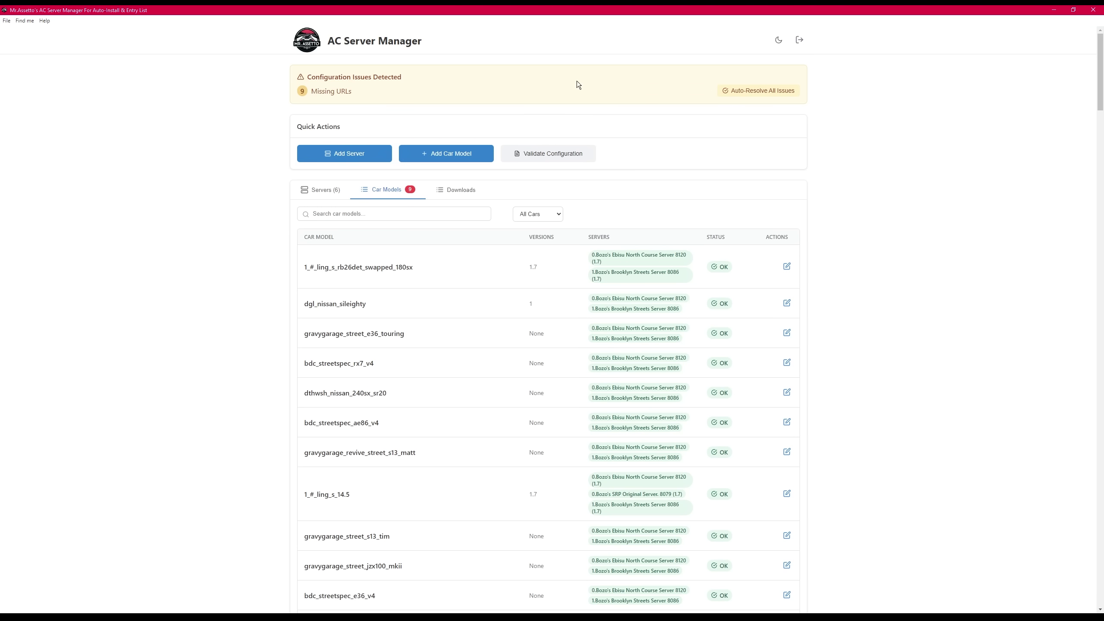
- Start manual resolution of the missing car URLs, cancel it unchanged, and return to the server list
click(752, 93)
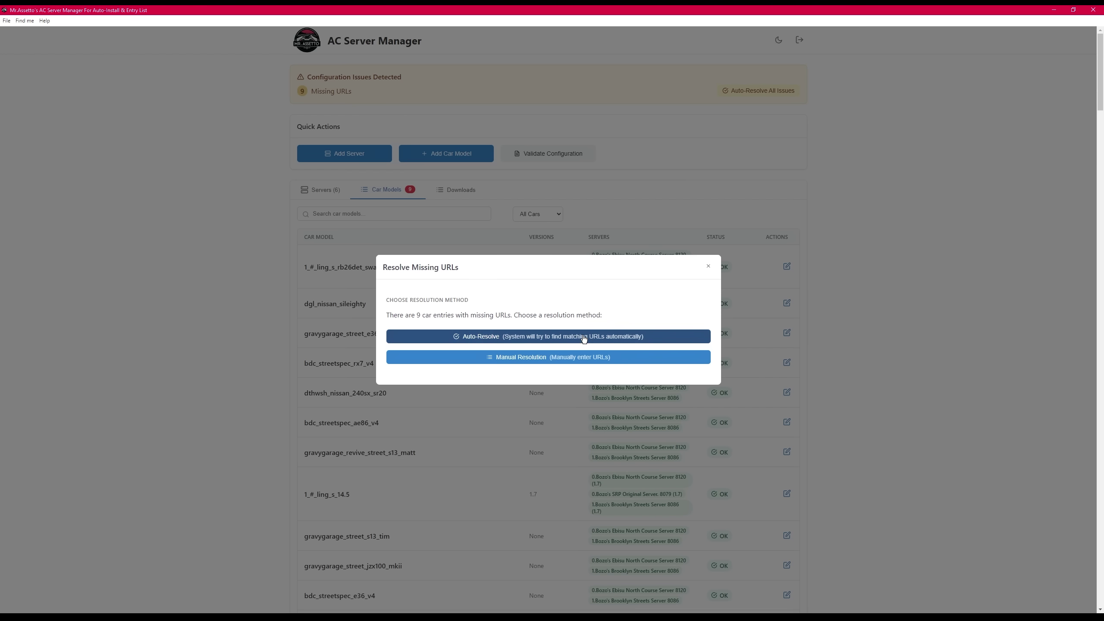
click(522, 364)
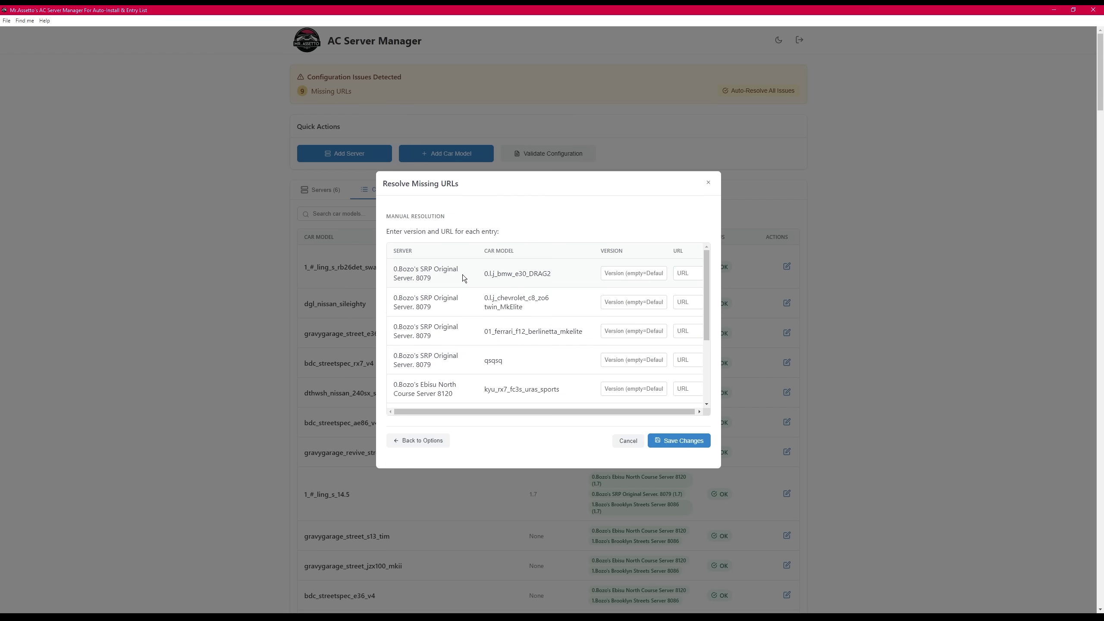
scroll(552, 287, down, 2)
scroll(562, 299, down, 2)
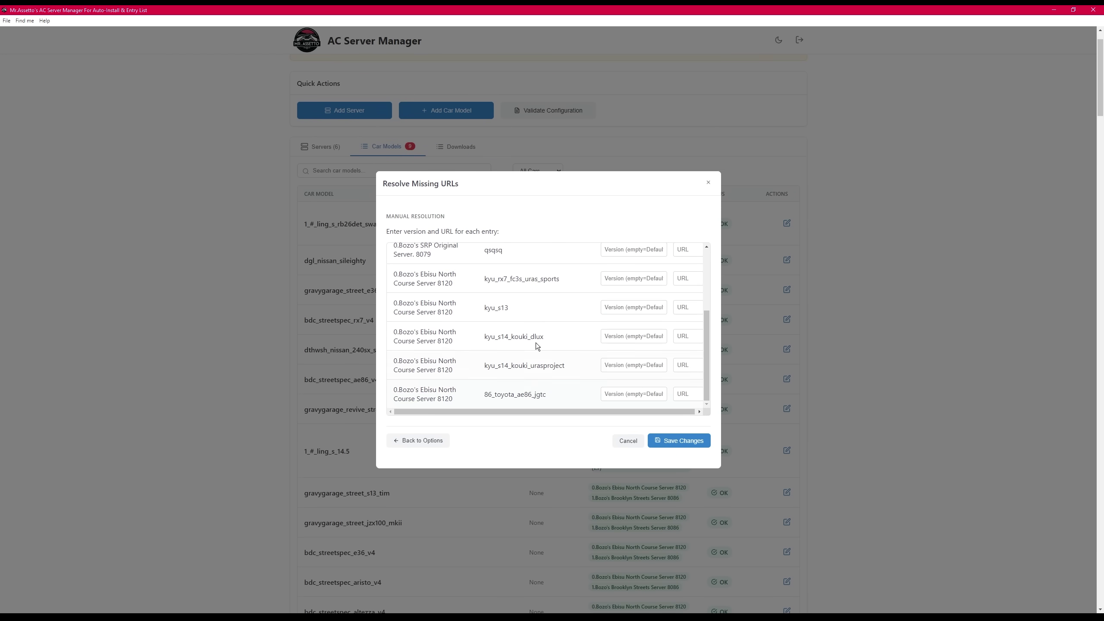
scroll(656, 405, up, 5)
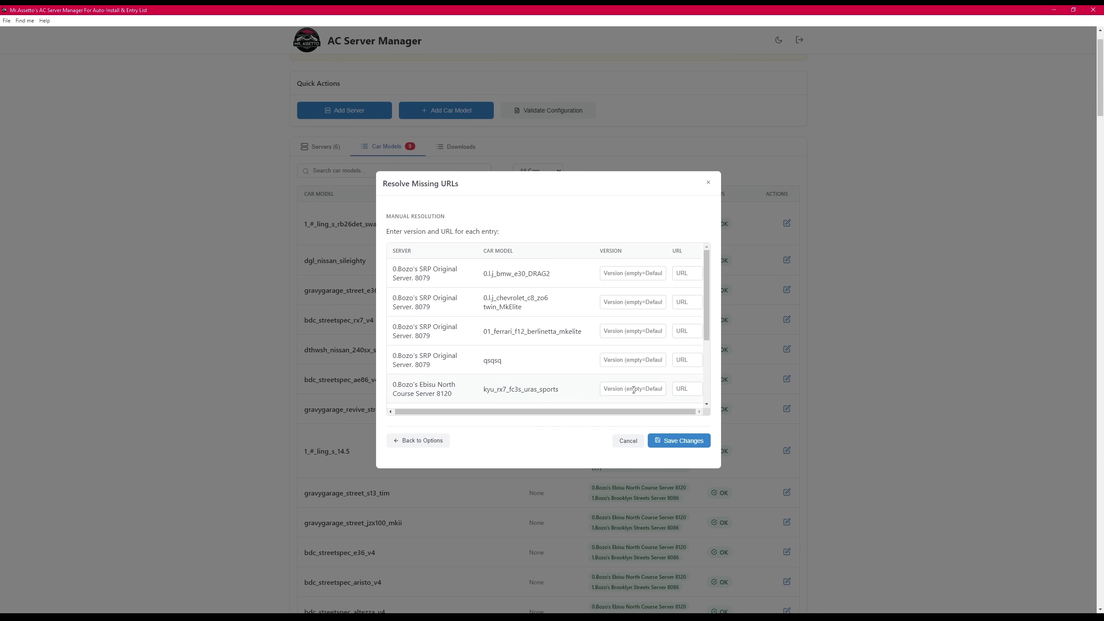
click(628, 441)
click(321, 147)
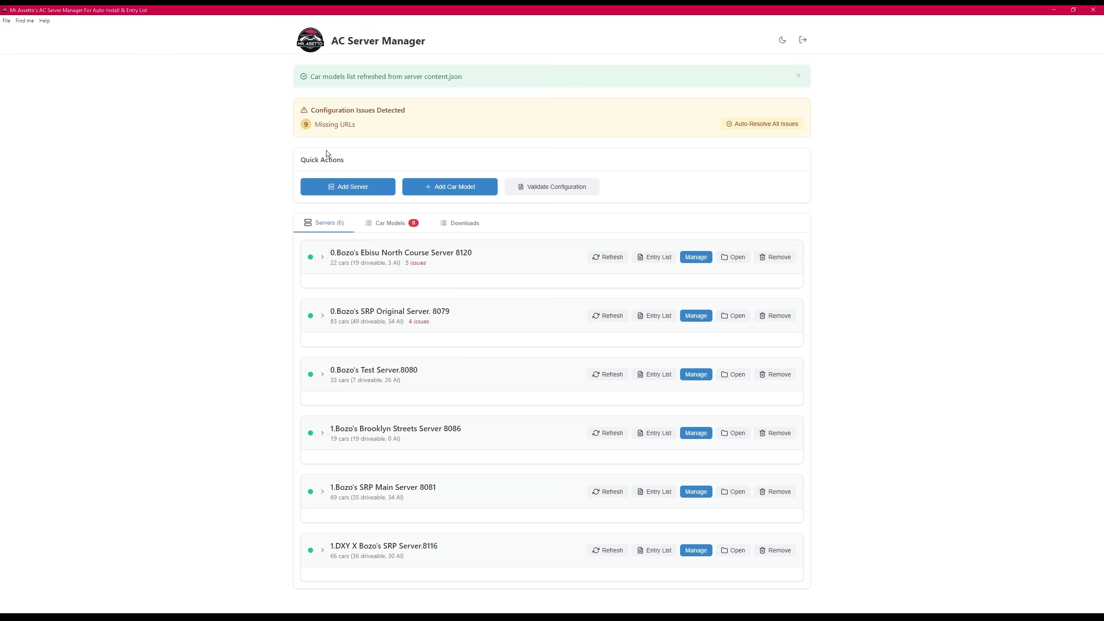
click(513, 266)
click(399, 382)
scroll(452, 351, down, 15)
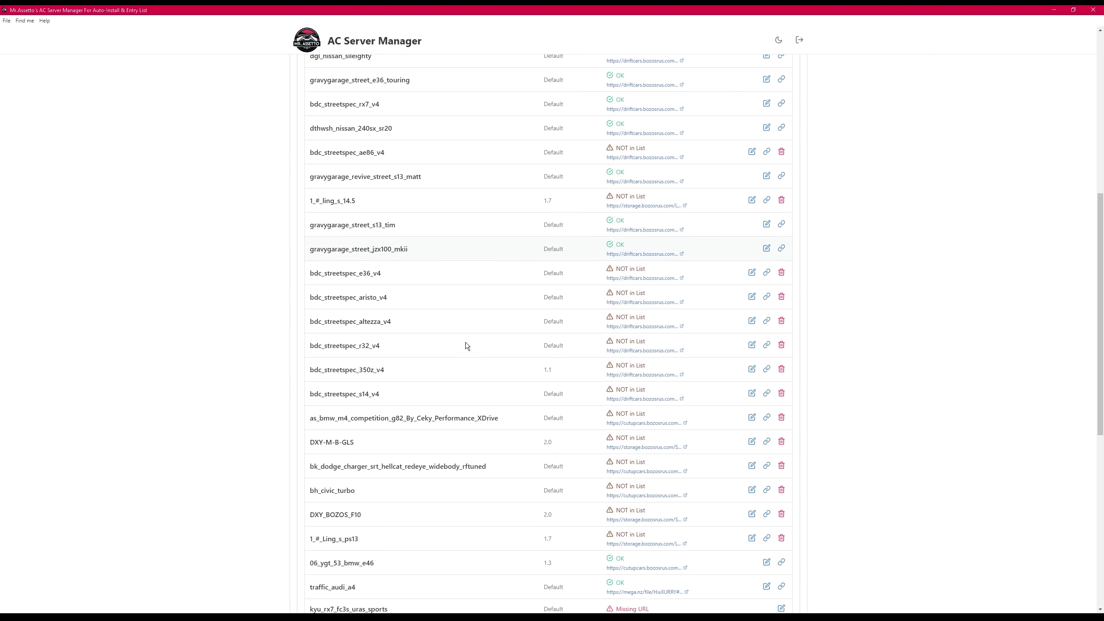
scroll(466, 342, down, 1)
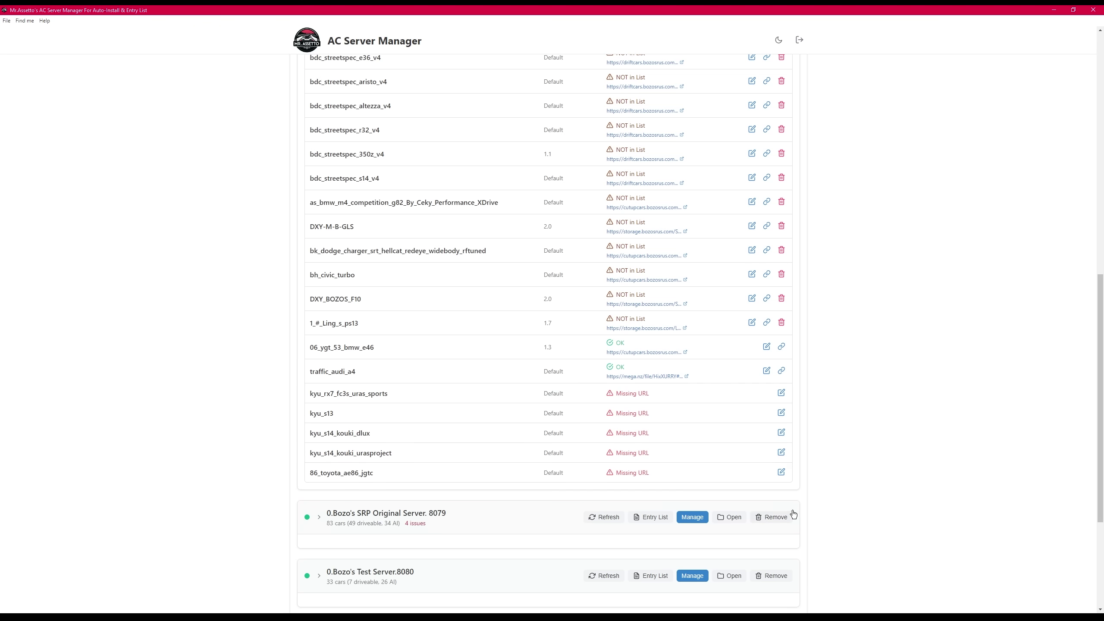
scroll(841, 529, up, 20)
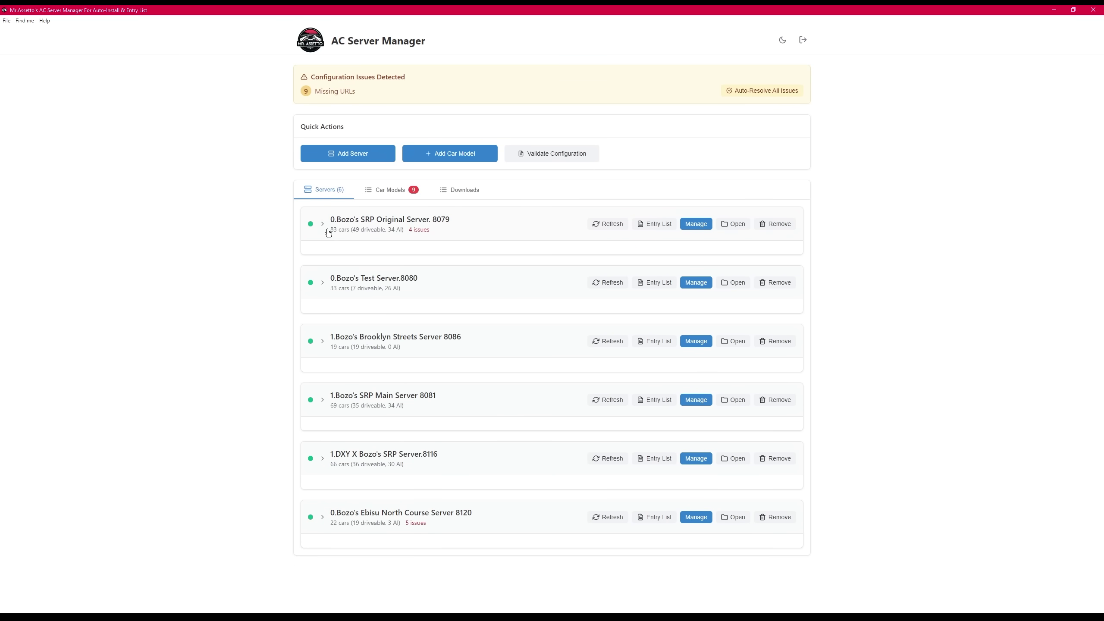
click(741, 520)
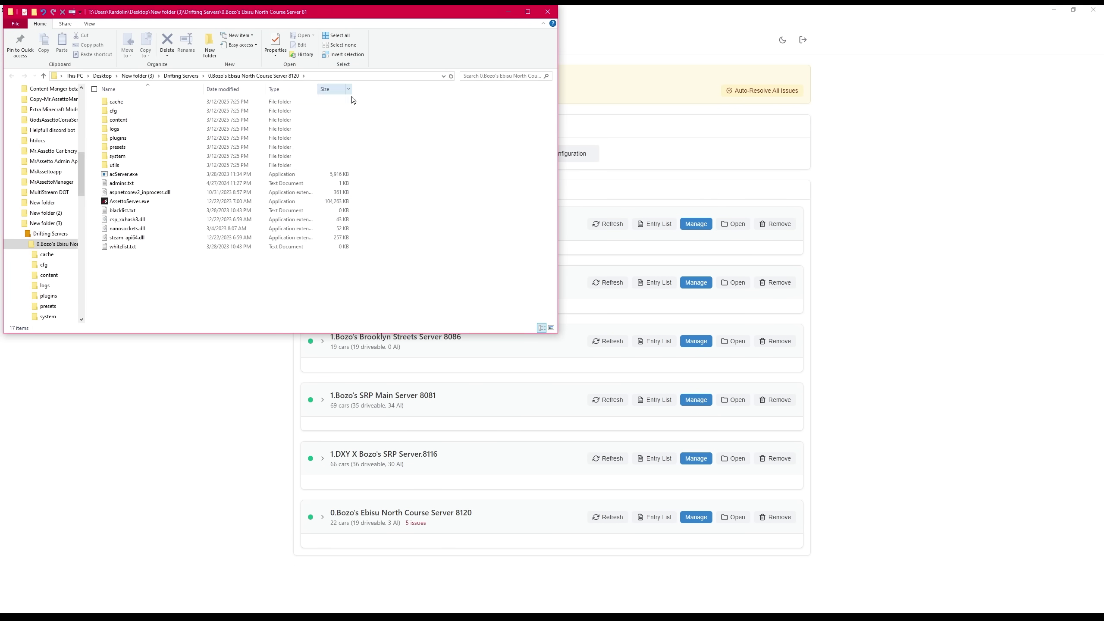
- Open the Ebisu North server's settings and set the track to CSP Extended, version 2260, option H
click(547, 12)
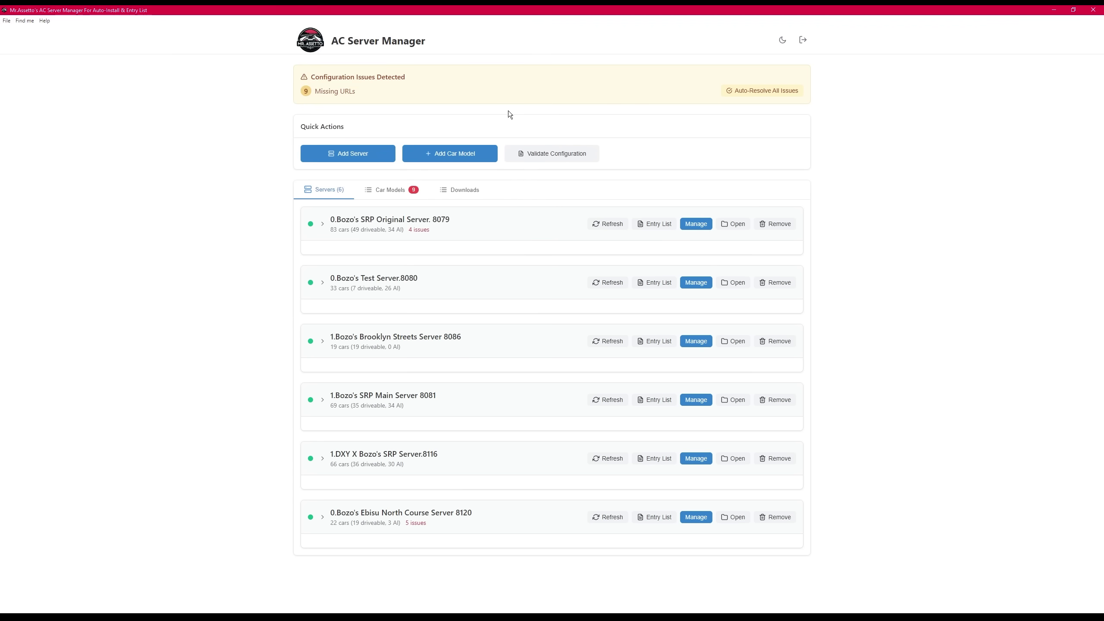
click(698, 517)
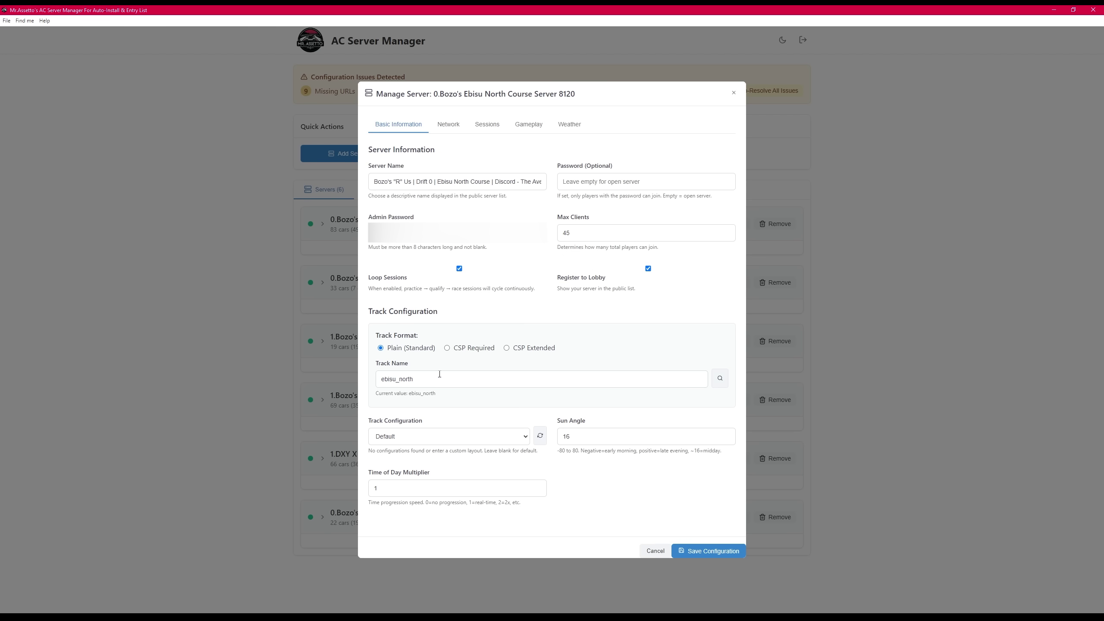
click(448, 348)
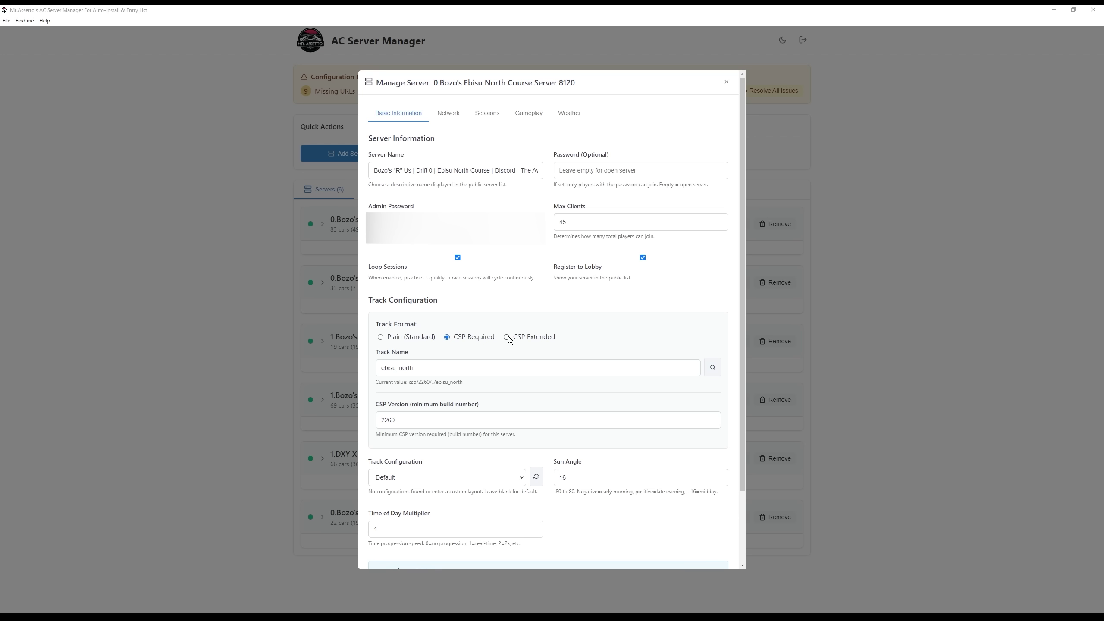
click(538, 344)
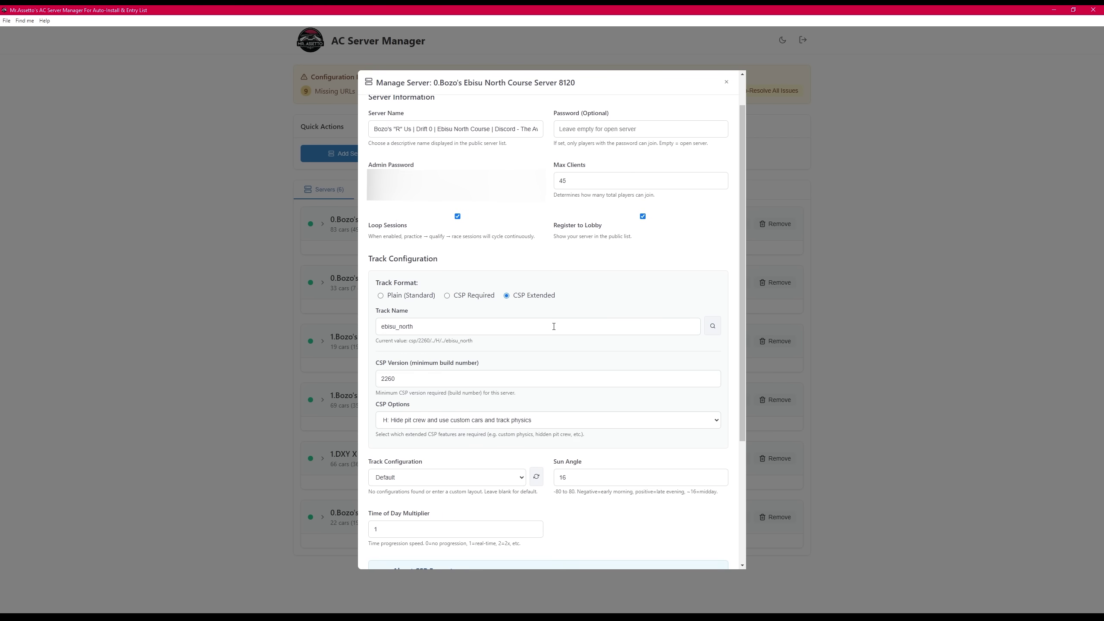
scroll(555, 324, down, 2)
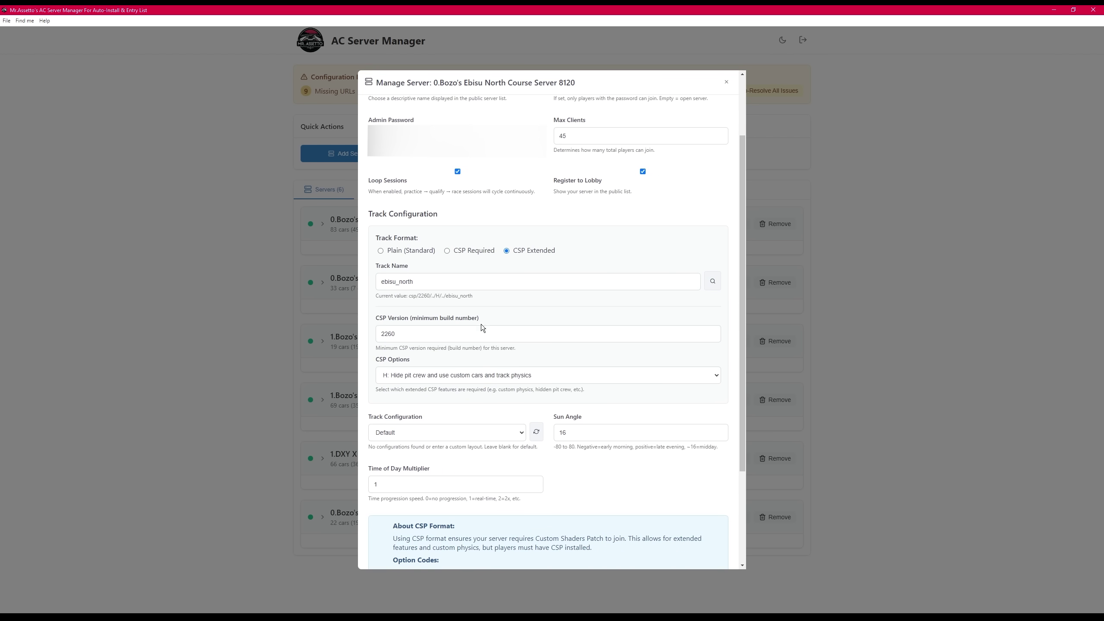
click(442, 377)
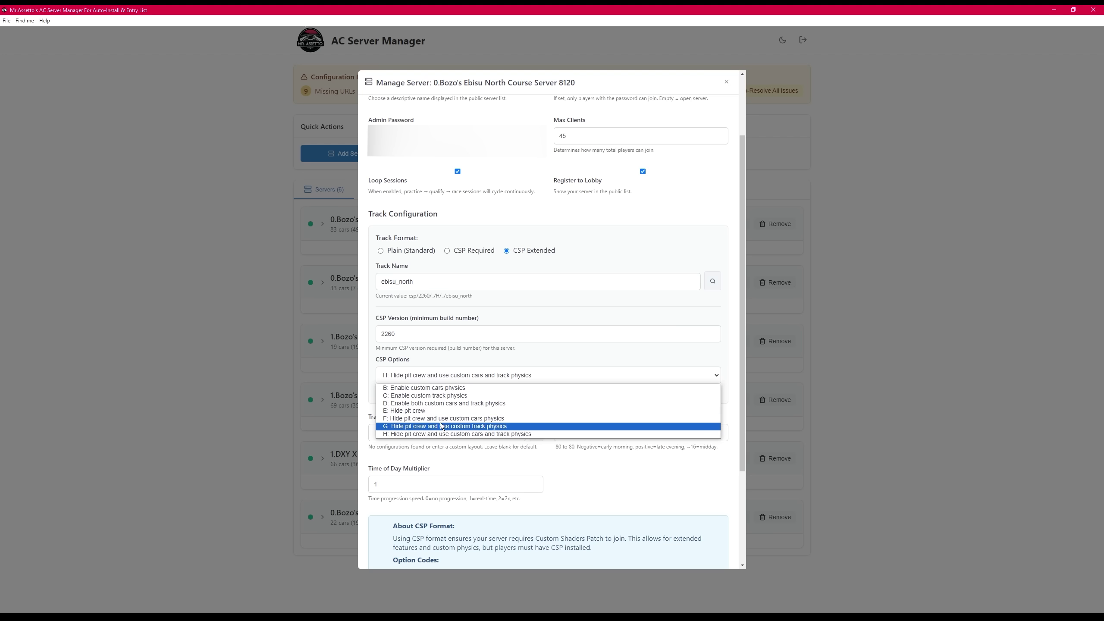
click(411, 433)
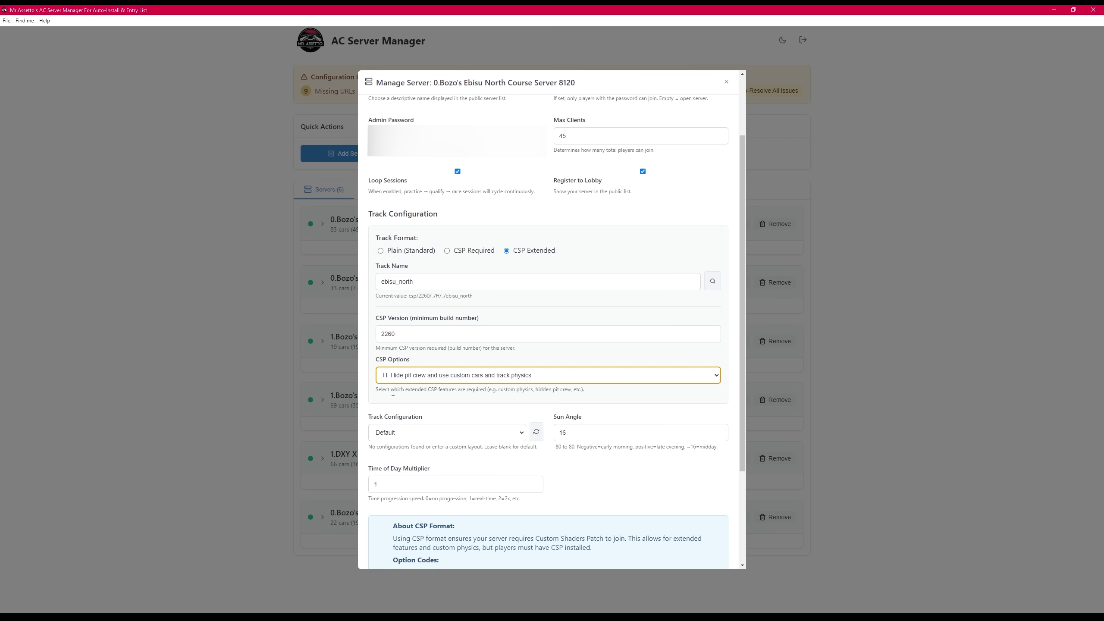
- Search tracks for 'shu' and choose shuto_revival_project_beta as the server's track
click(710, 285)
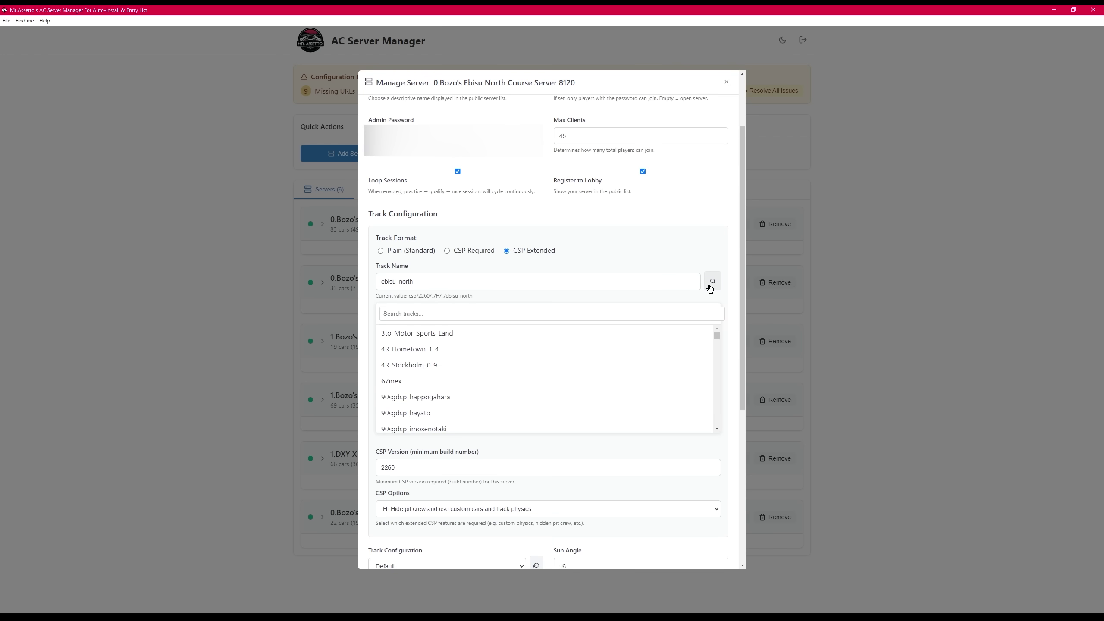
click(429, 314)
text(shu)
click(435, 351)
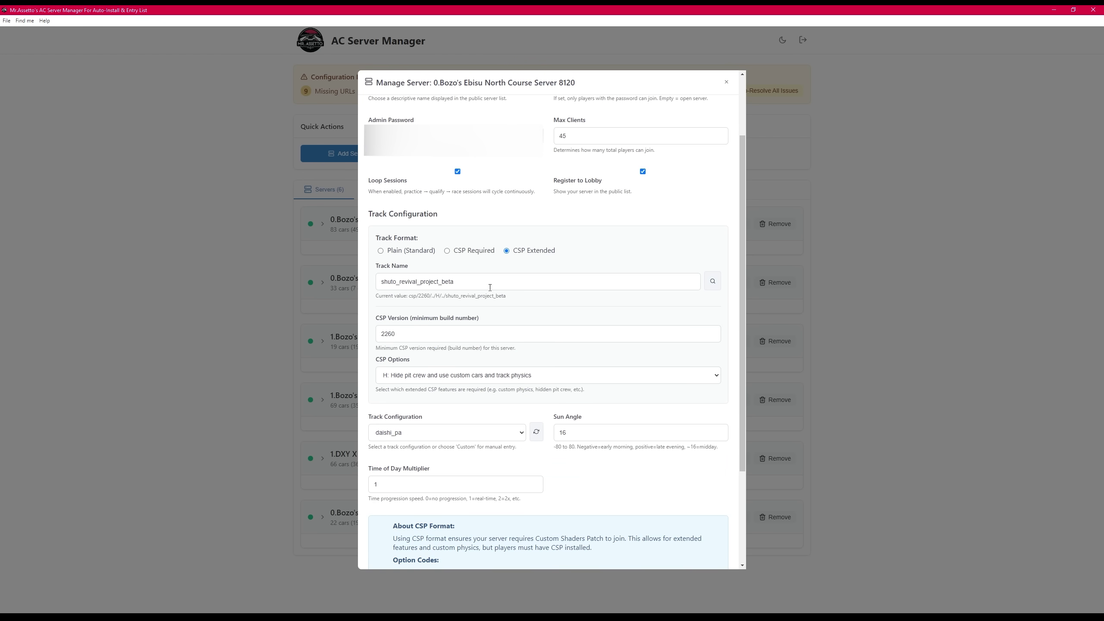
- Set the track configuration to Custom with main_layout and save the server configuration
click(521, 435)
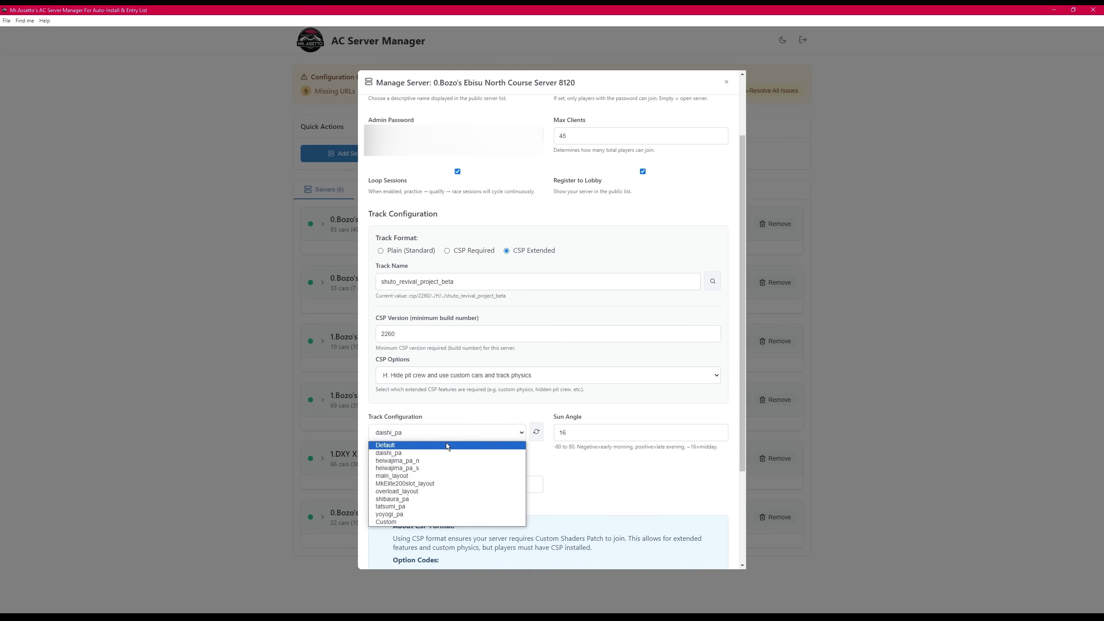
click(397, 475)
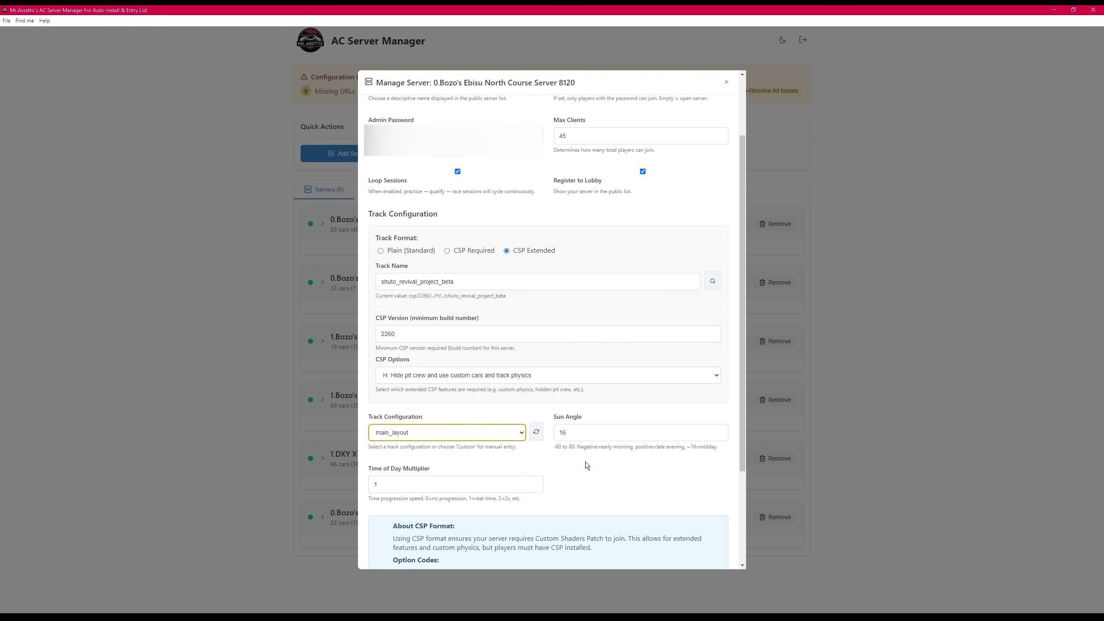
click(522, 435)
click(396, 521)
double_click(421, 456)
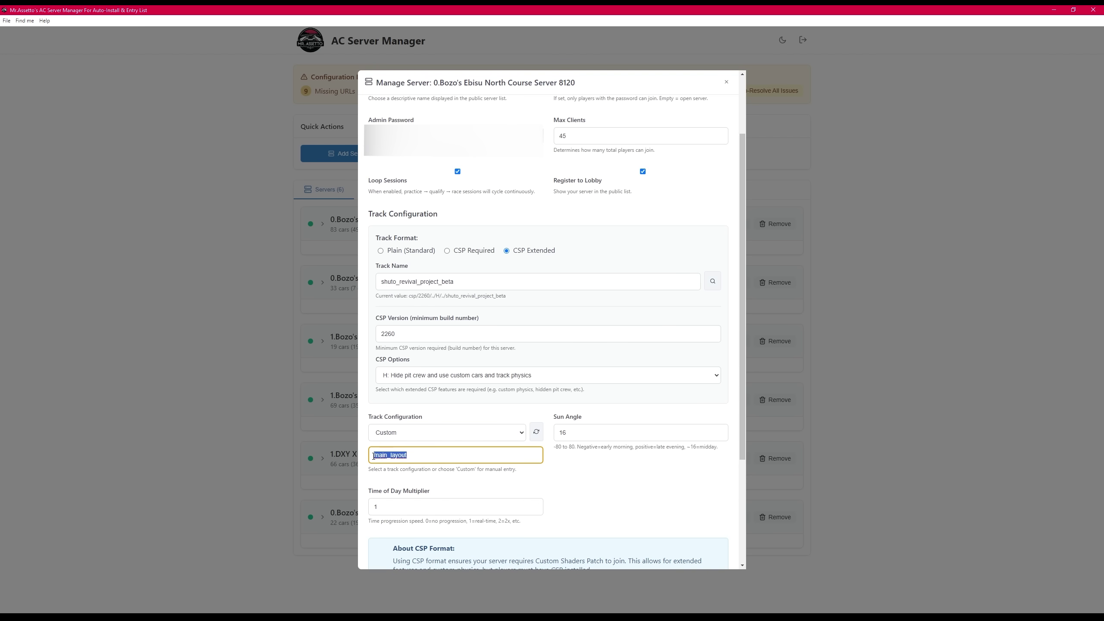
click(607, 474)
scroll(609, 475, down, 3)
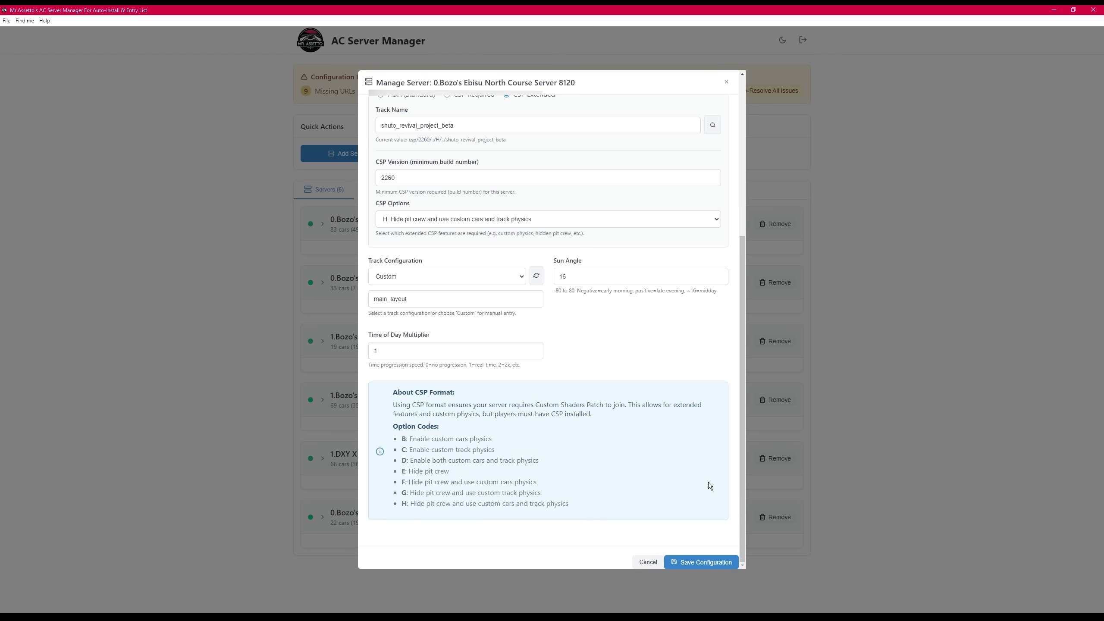
click(682, 561)
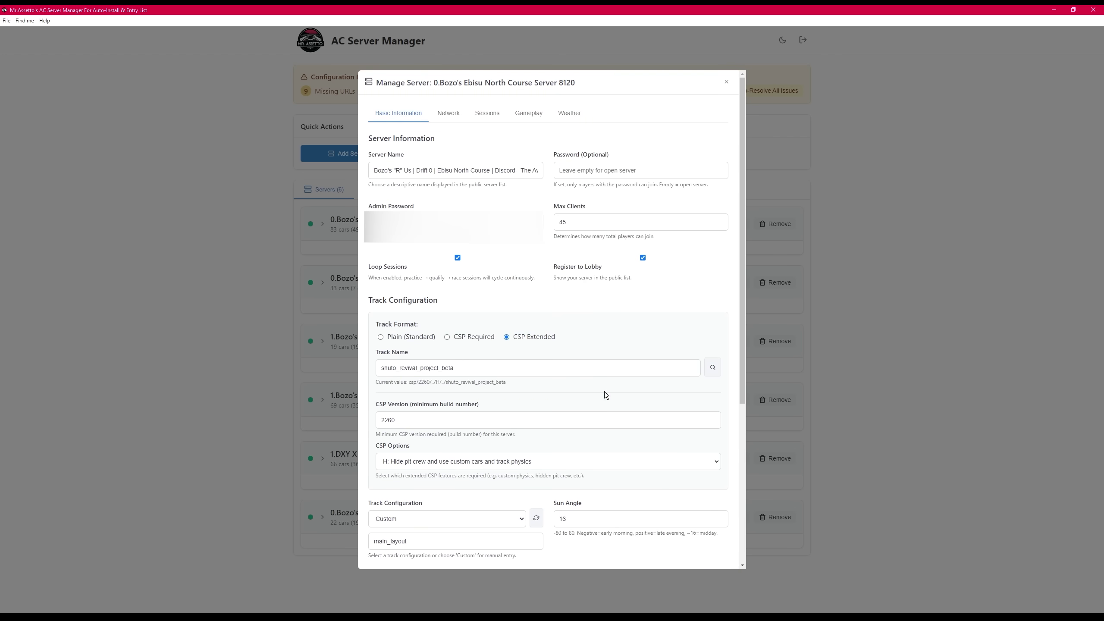
- Review the Network ports, Race Sessions 1 and 2, and the Gameplay settings of Ebisu North
click(450, 114)
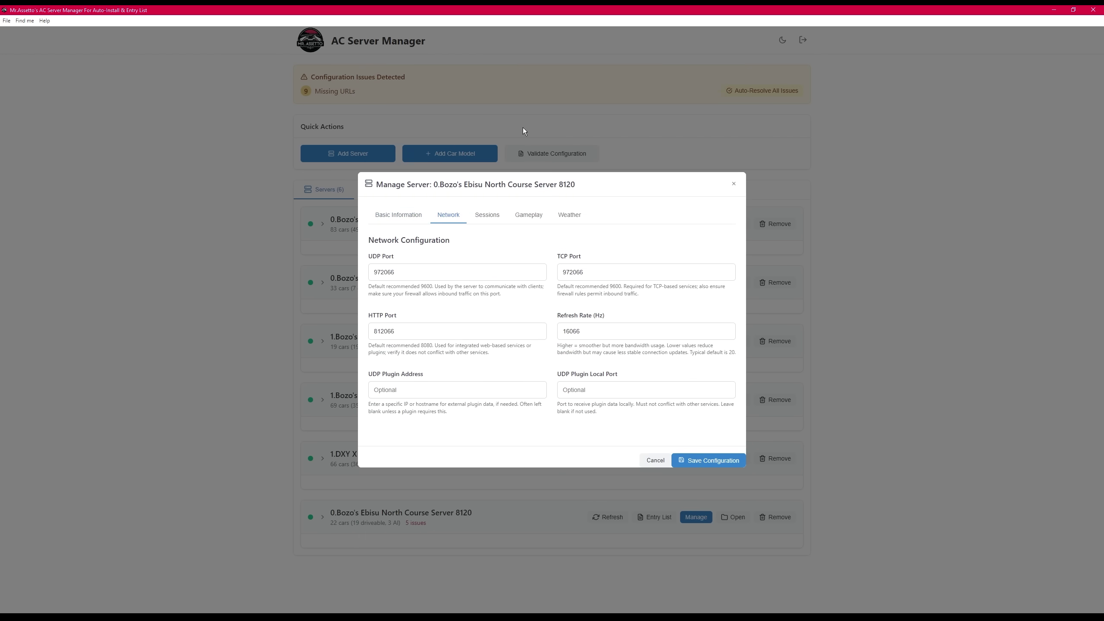
click(480, 217)
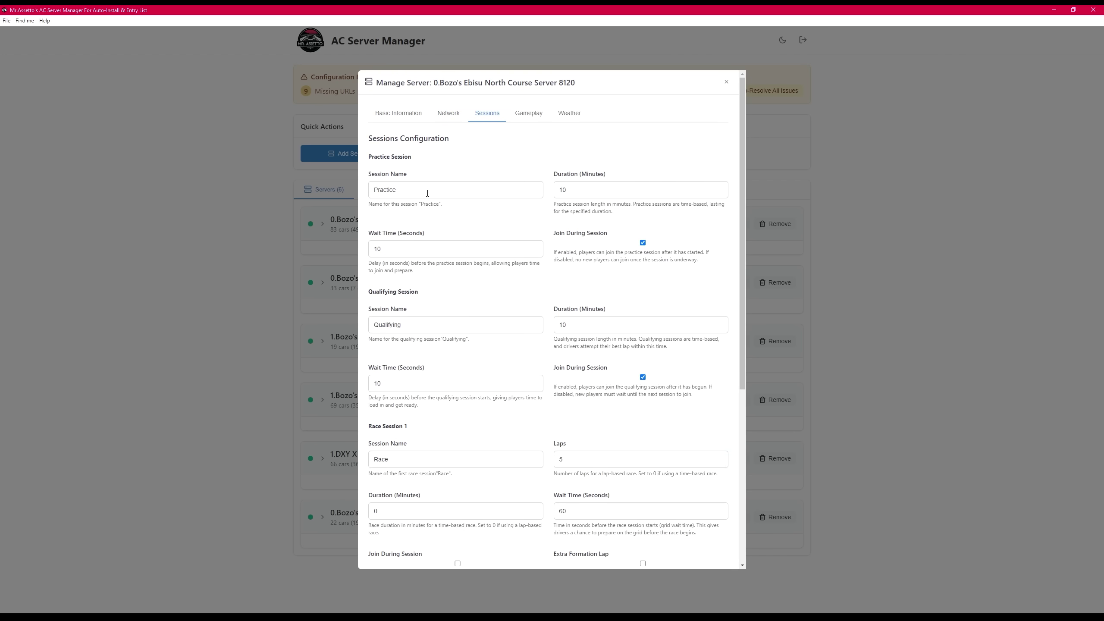
scroll(483, 283, down, 6)
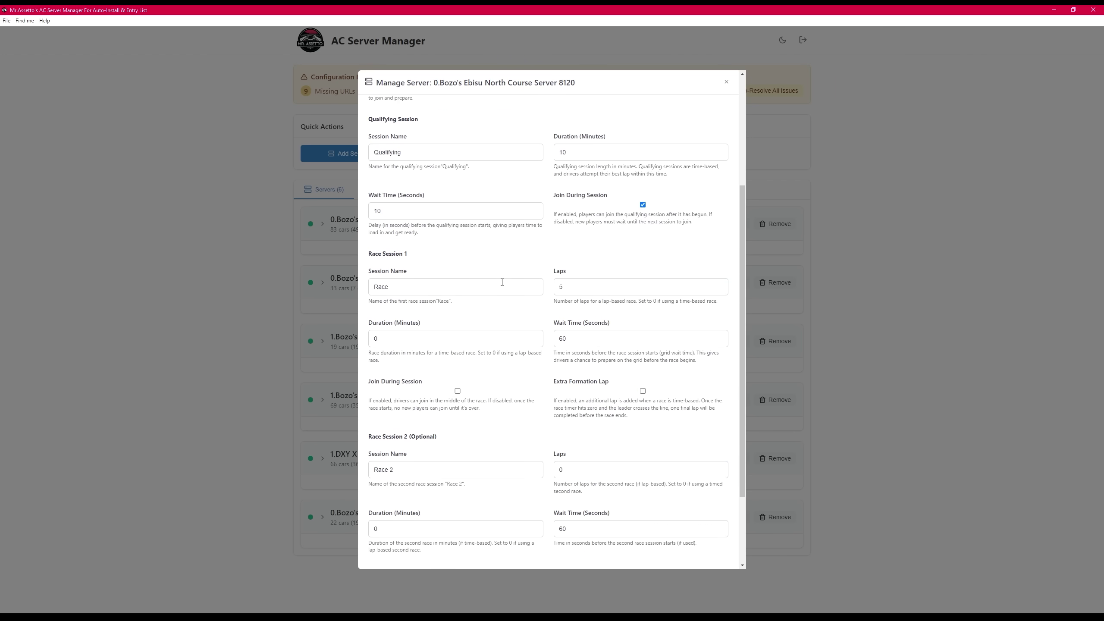
drag(367, 151, 411, 152)
drag(369, 334, 439, 341)
click(420, 333)
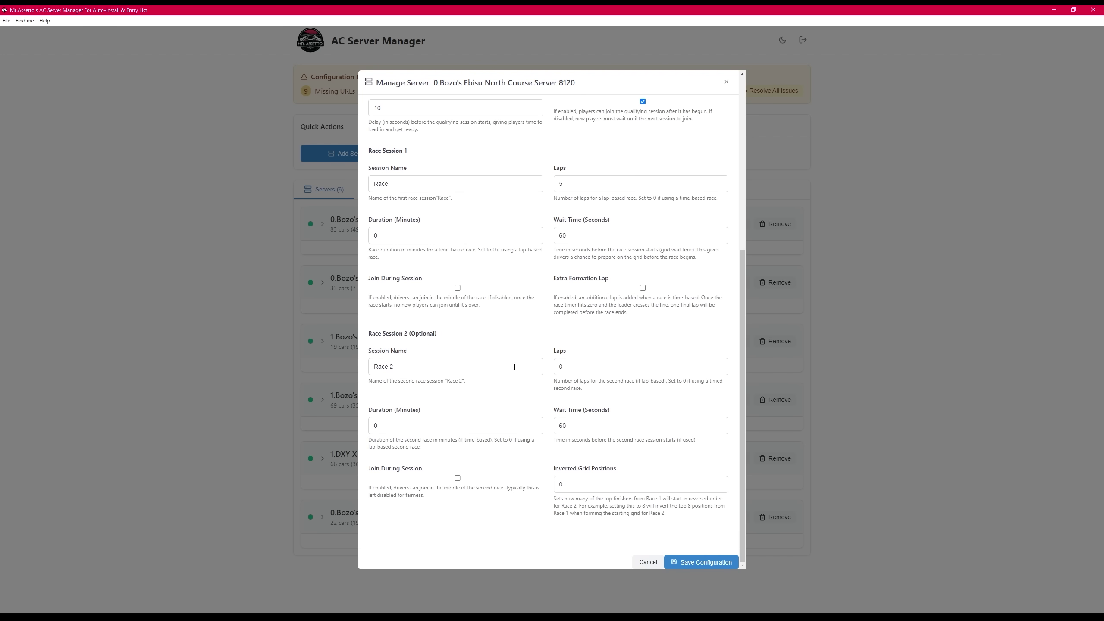
scroll(516, 366, up, 8)
click(528, 111)
scroll(604, 276, down, 2)
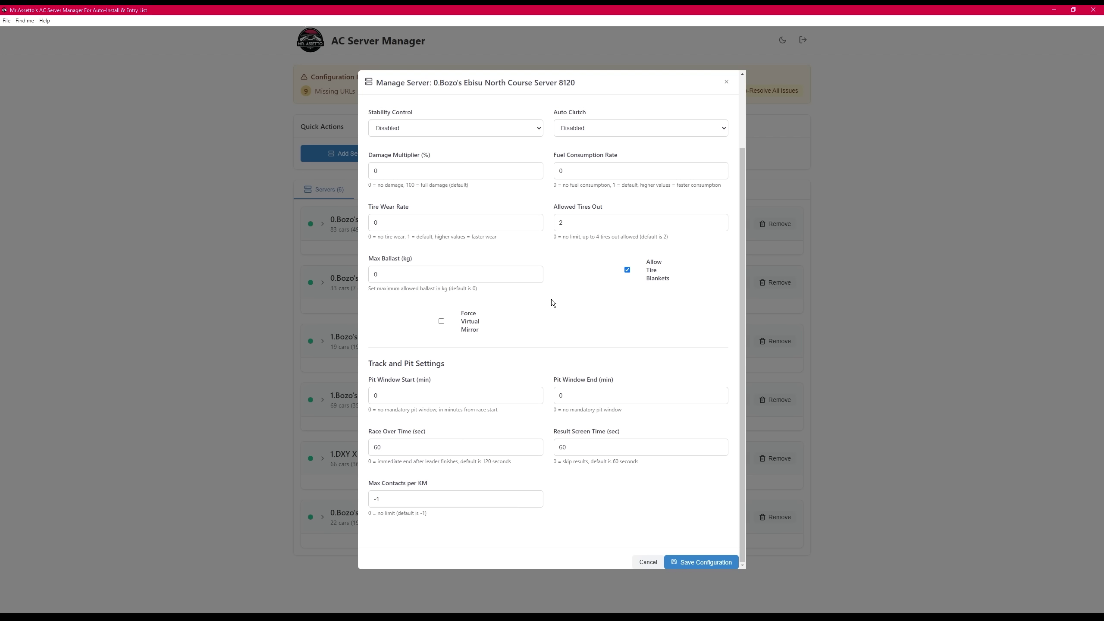
scroll(543, 439, up, 2)
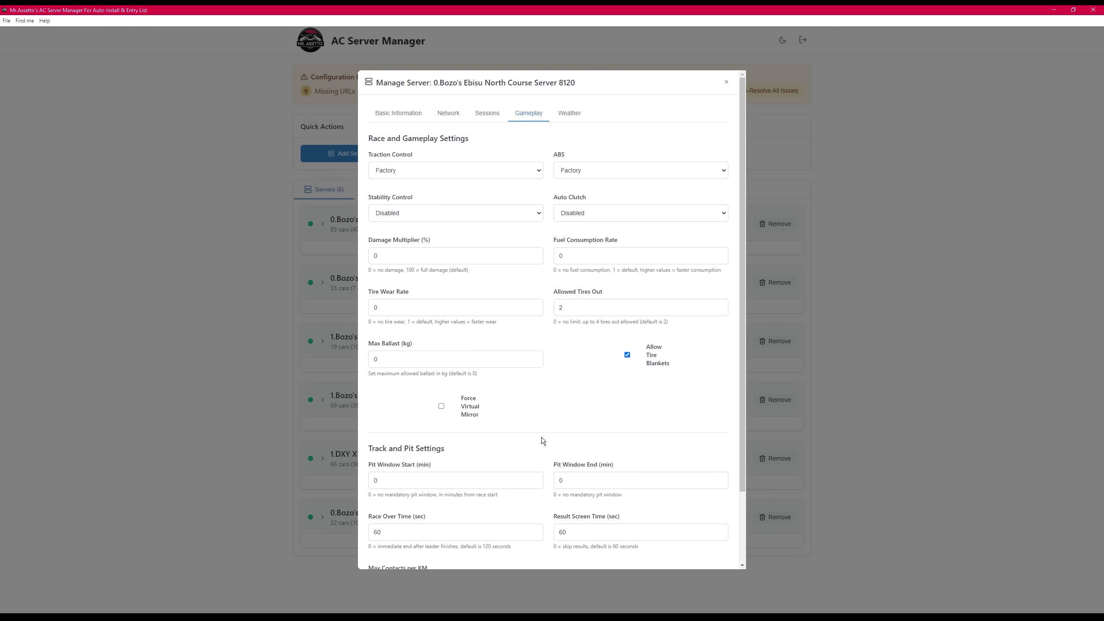
- Look through the server's 11 weather entries, then close the Manage Server dialog
click(576, 122)
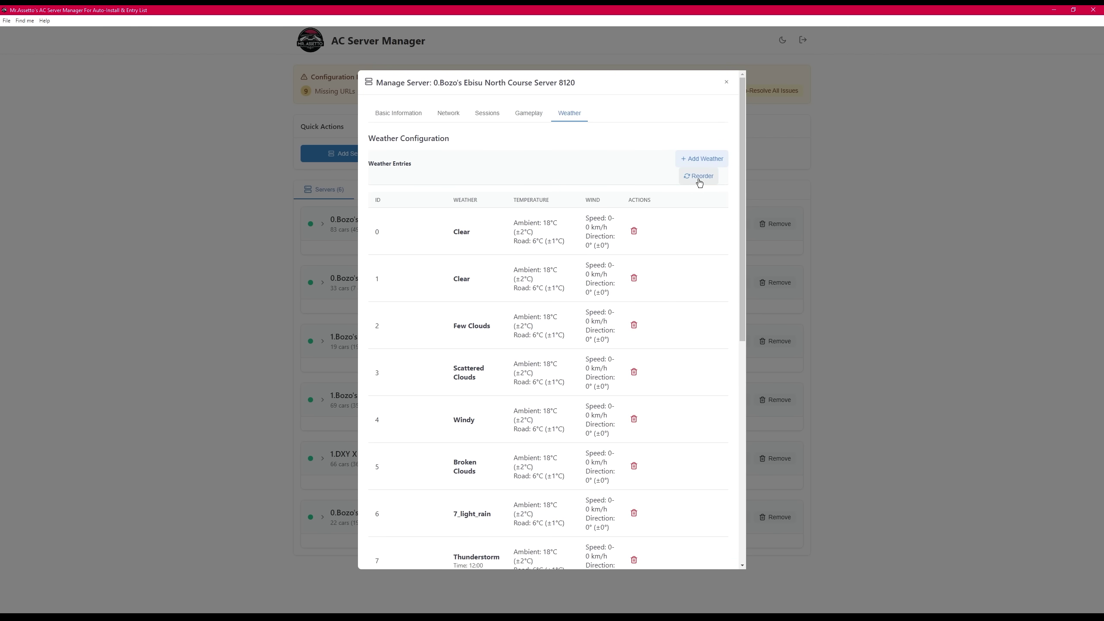
scroll(662, 194, down, 10)
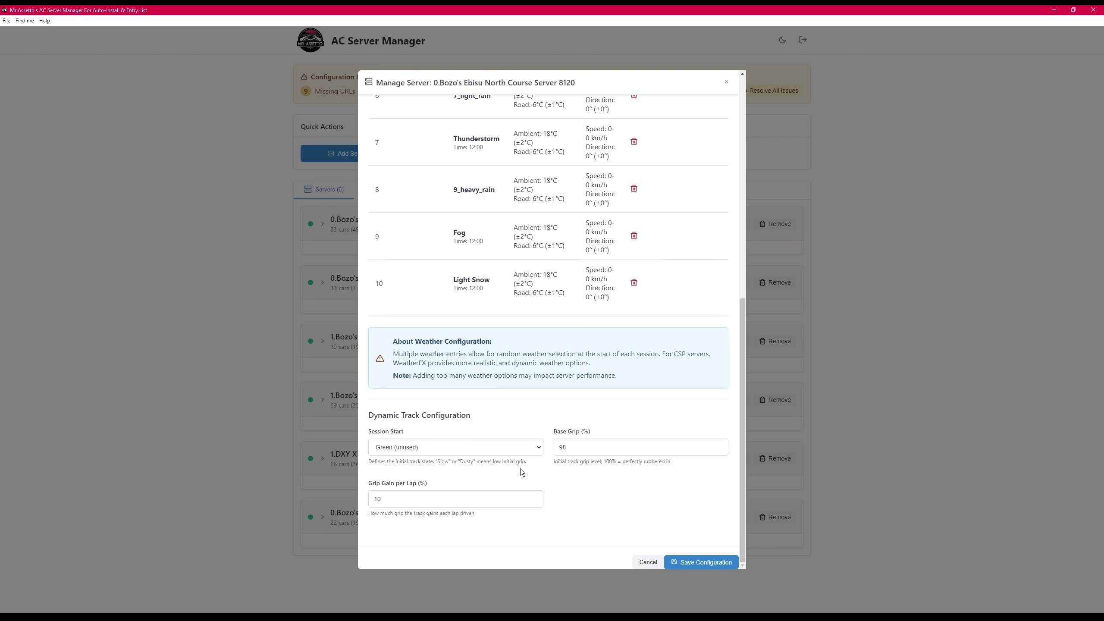
click(676, 565)
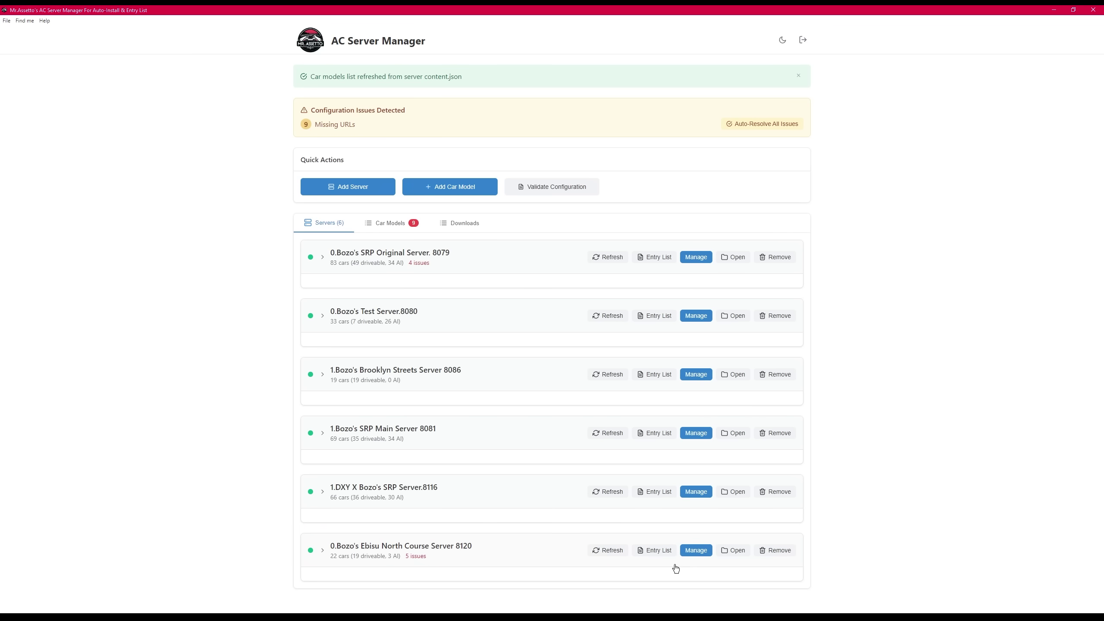
- Dismiss the car models notice, switch to dark theme, and view Car Models then Servers
click(799, 78)
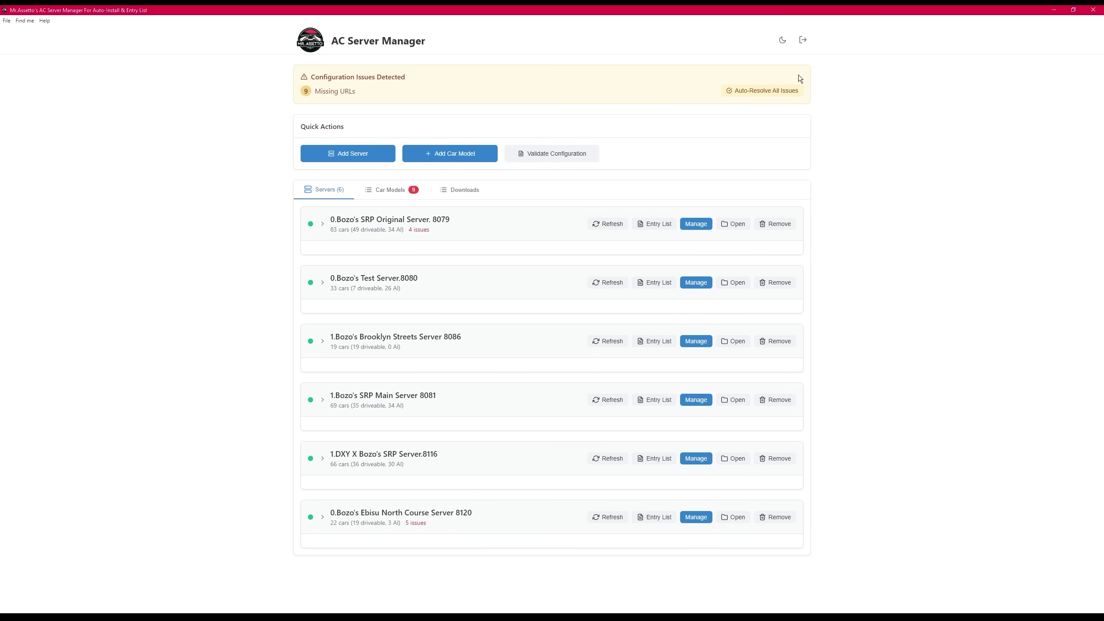
click(783, 40)
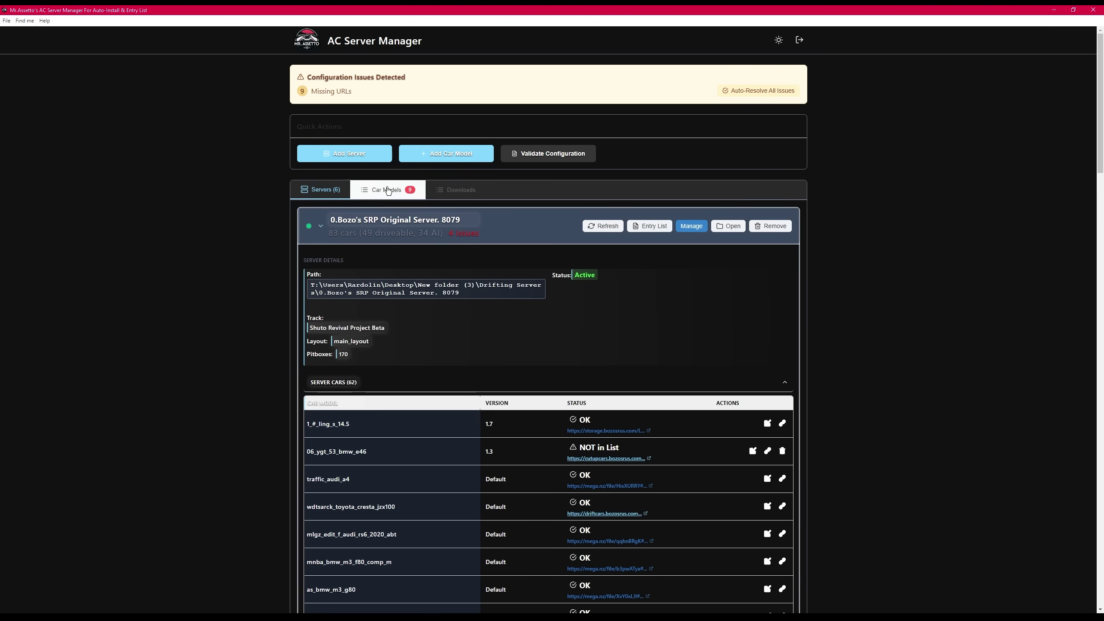
click(388, 191)
click(452, 190)
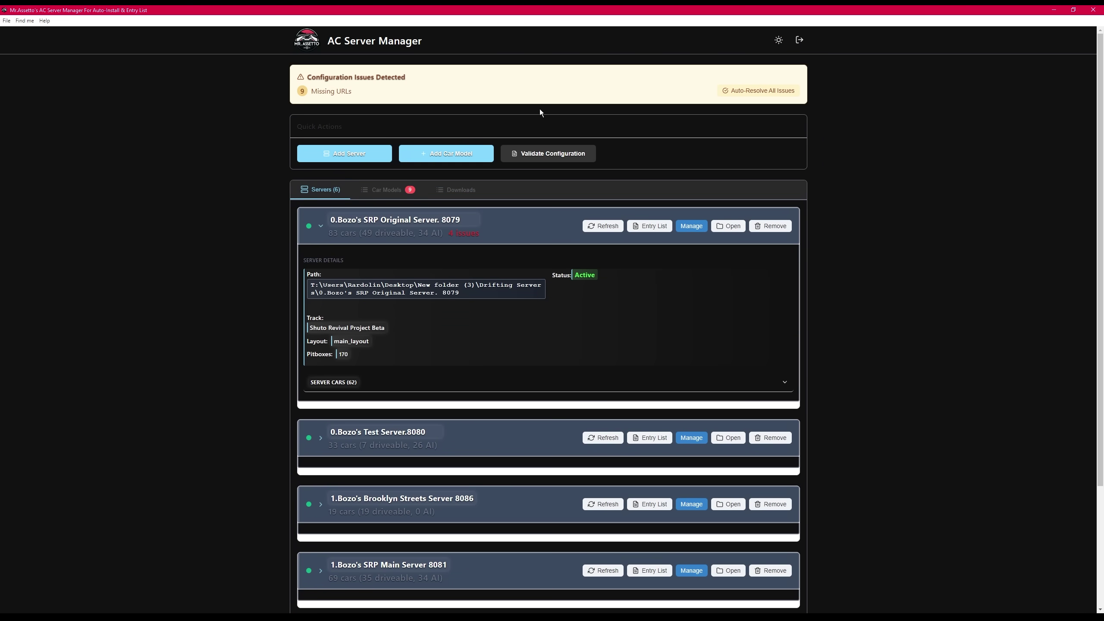
- Switch back to light theme and cancel the logout prompt
click(778, 40)
click(799, 40)
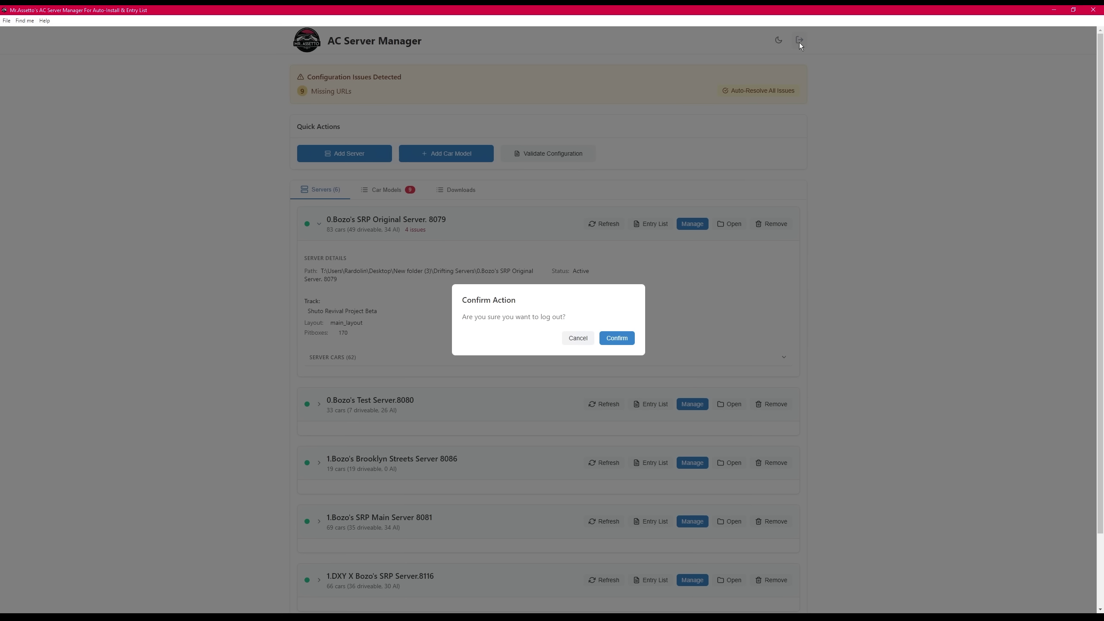
click(578, 338)
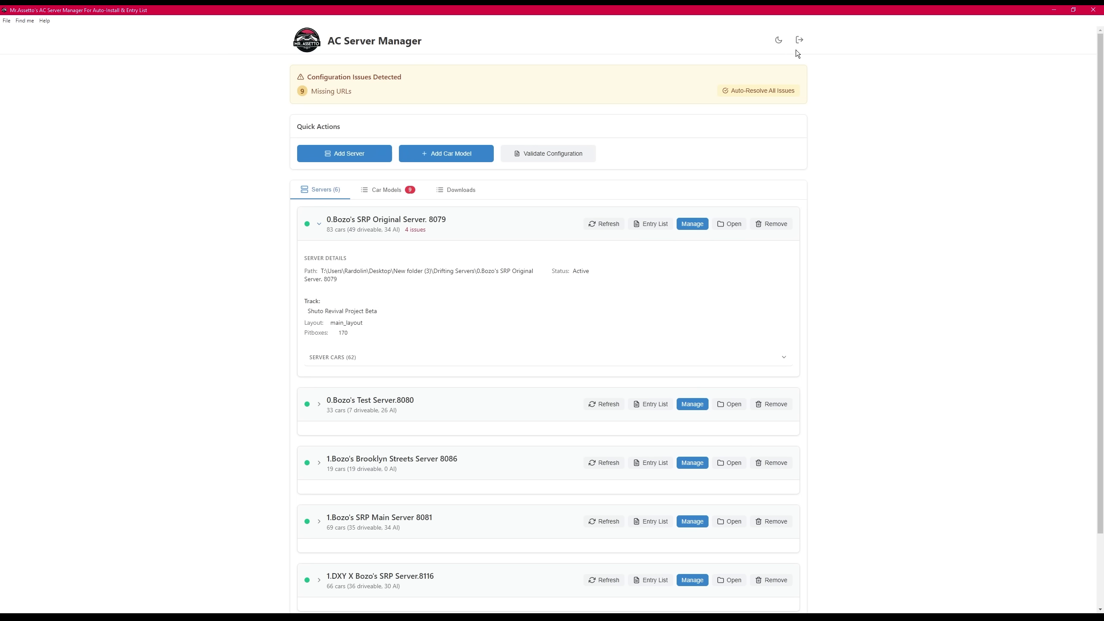
- Reload the app from the File menu, then show the Find me and Help menu entries
click(7, 22)
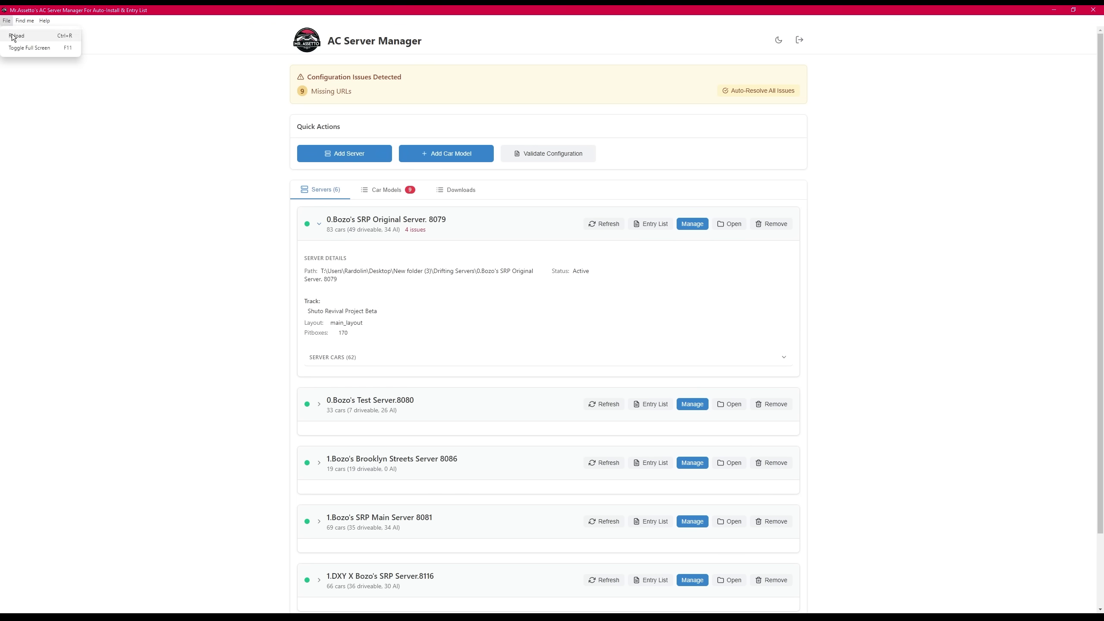
click(34, 37)
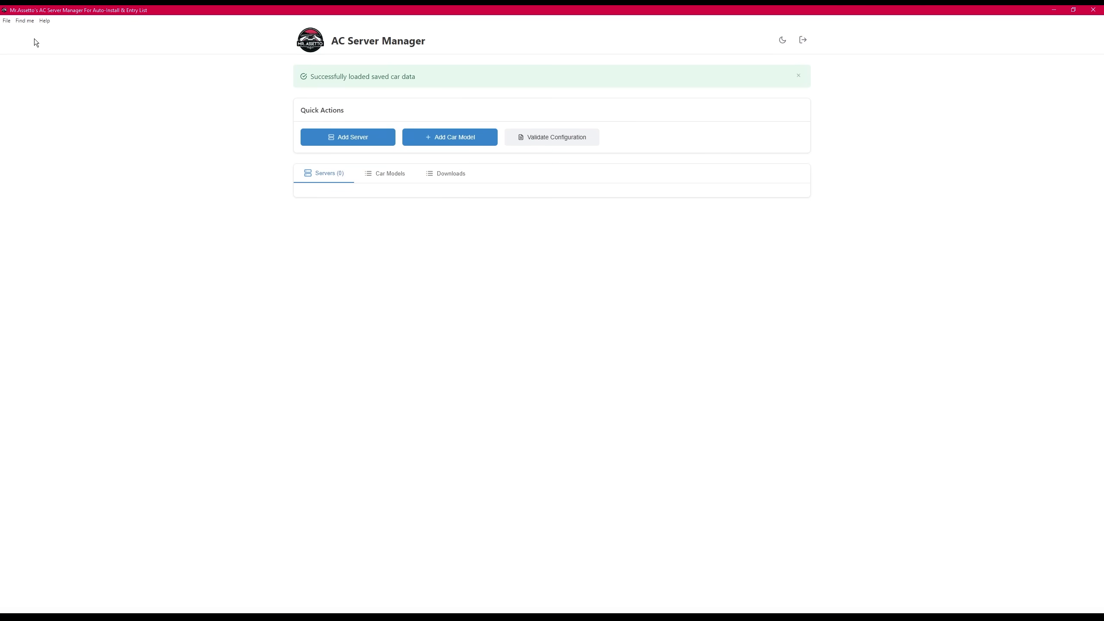
click(25, 21)
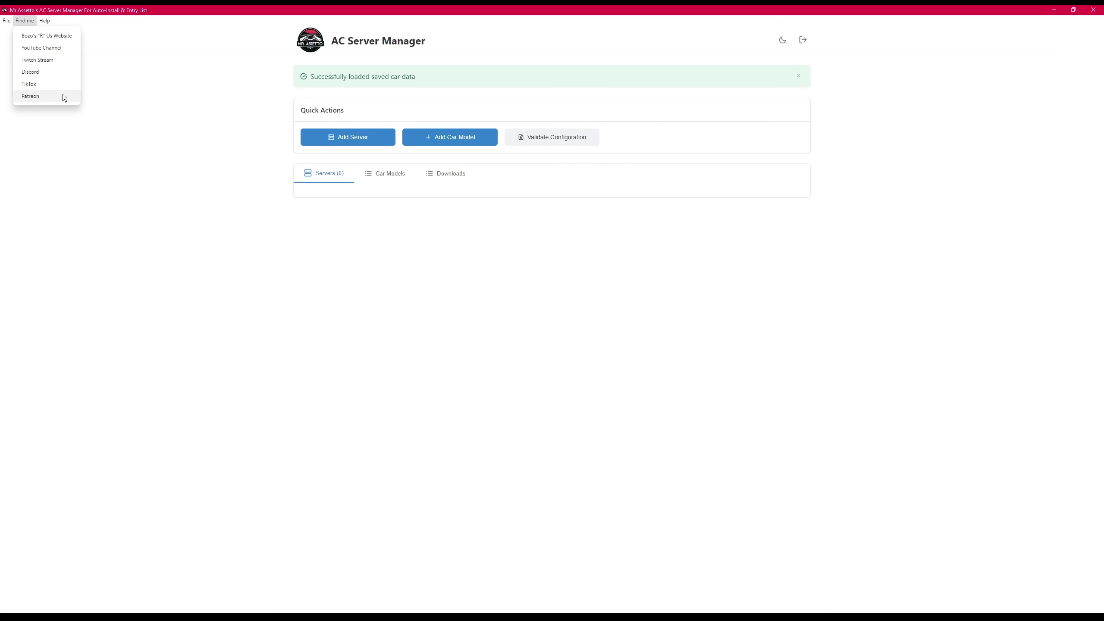
mouse_move(45, 22)
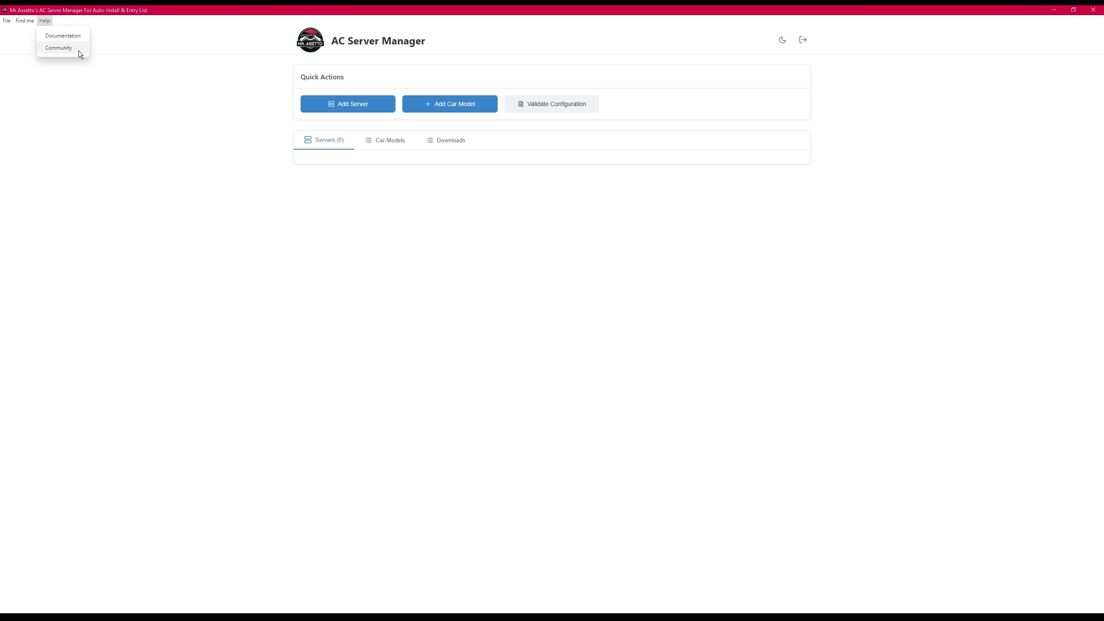
- Validate the configuration to load the five DXY servers, then remove each one with confirmation
click(534, 155)
click(360, 109)
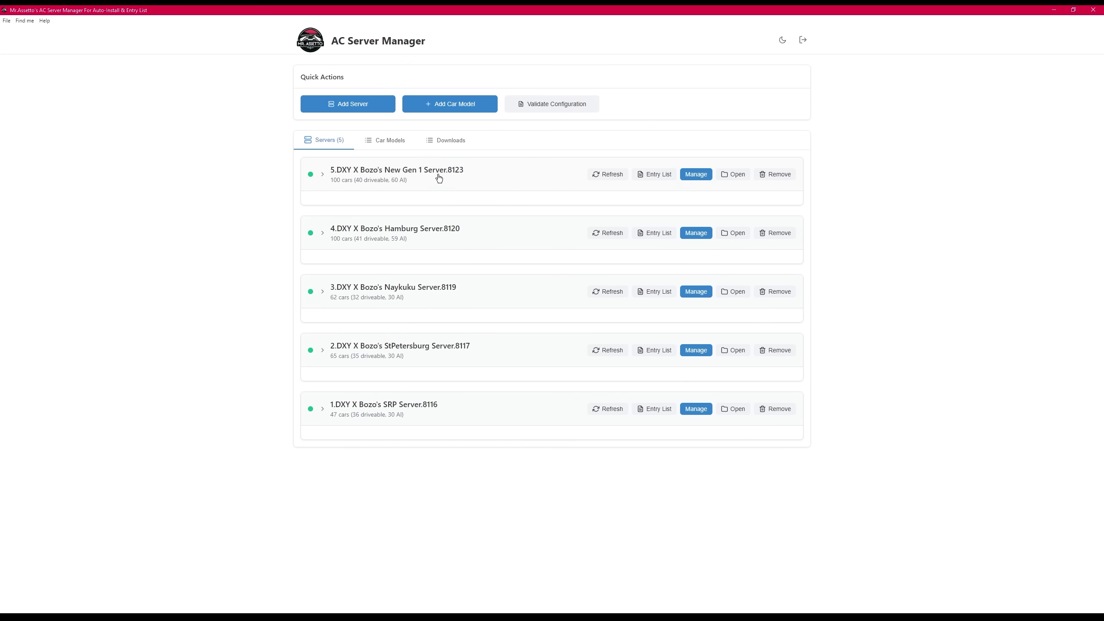
click(773, 175)
click(618, 346)
click(777, 207)
click(619, 346)
click(777, 207)
click(619, 347)
click(777, 208)
click(618, 347)
click(776, 207)
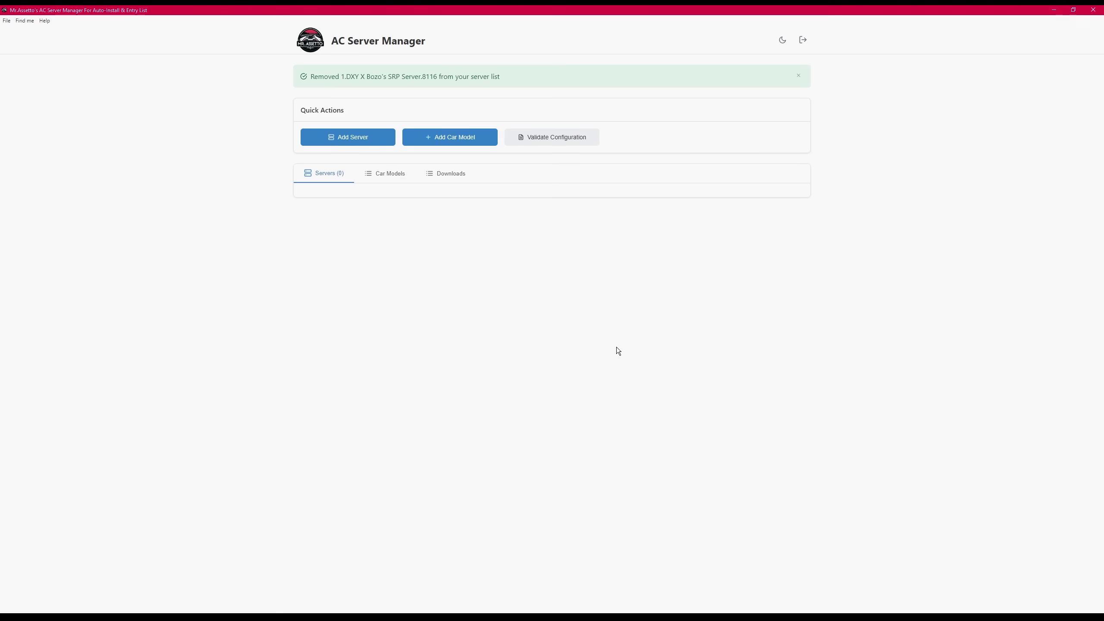